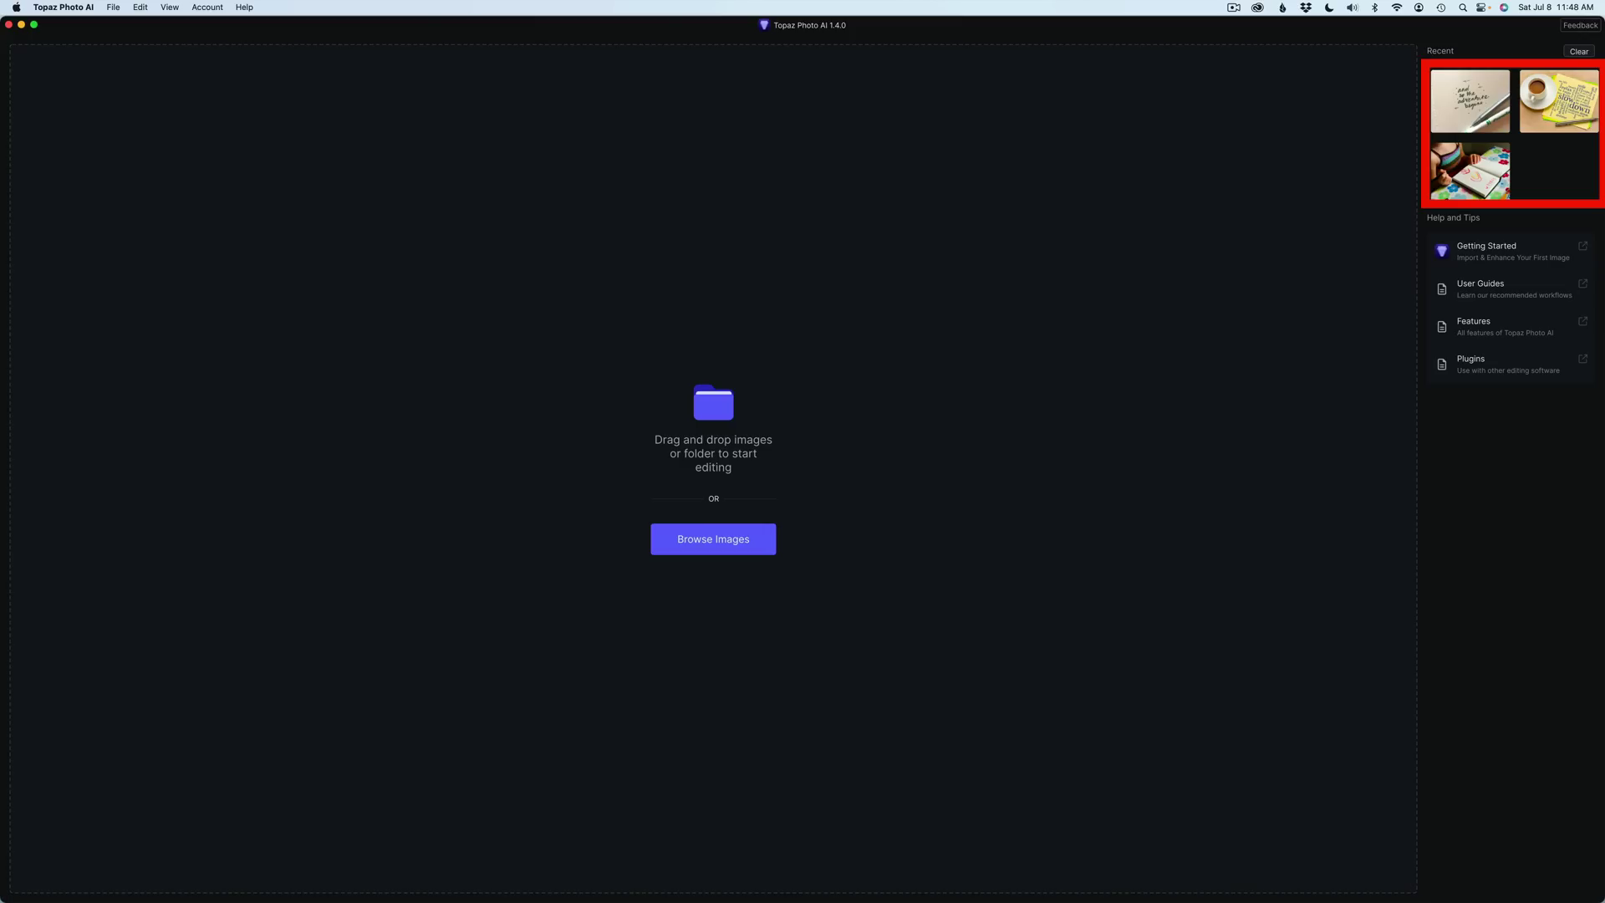
- Open the Getting Started, User Guides and Features help pages from the home screen
click(1493, 251)
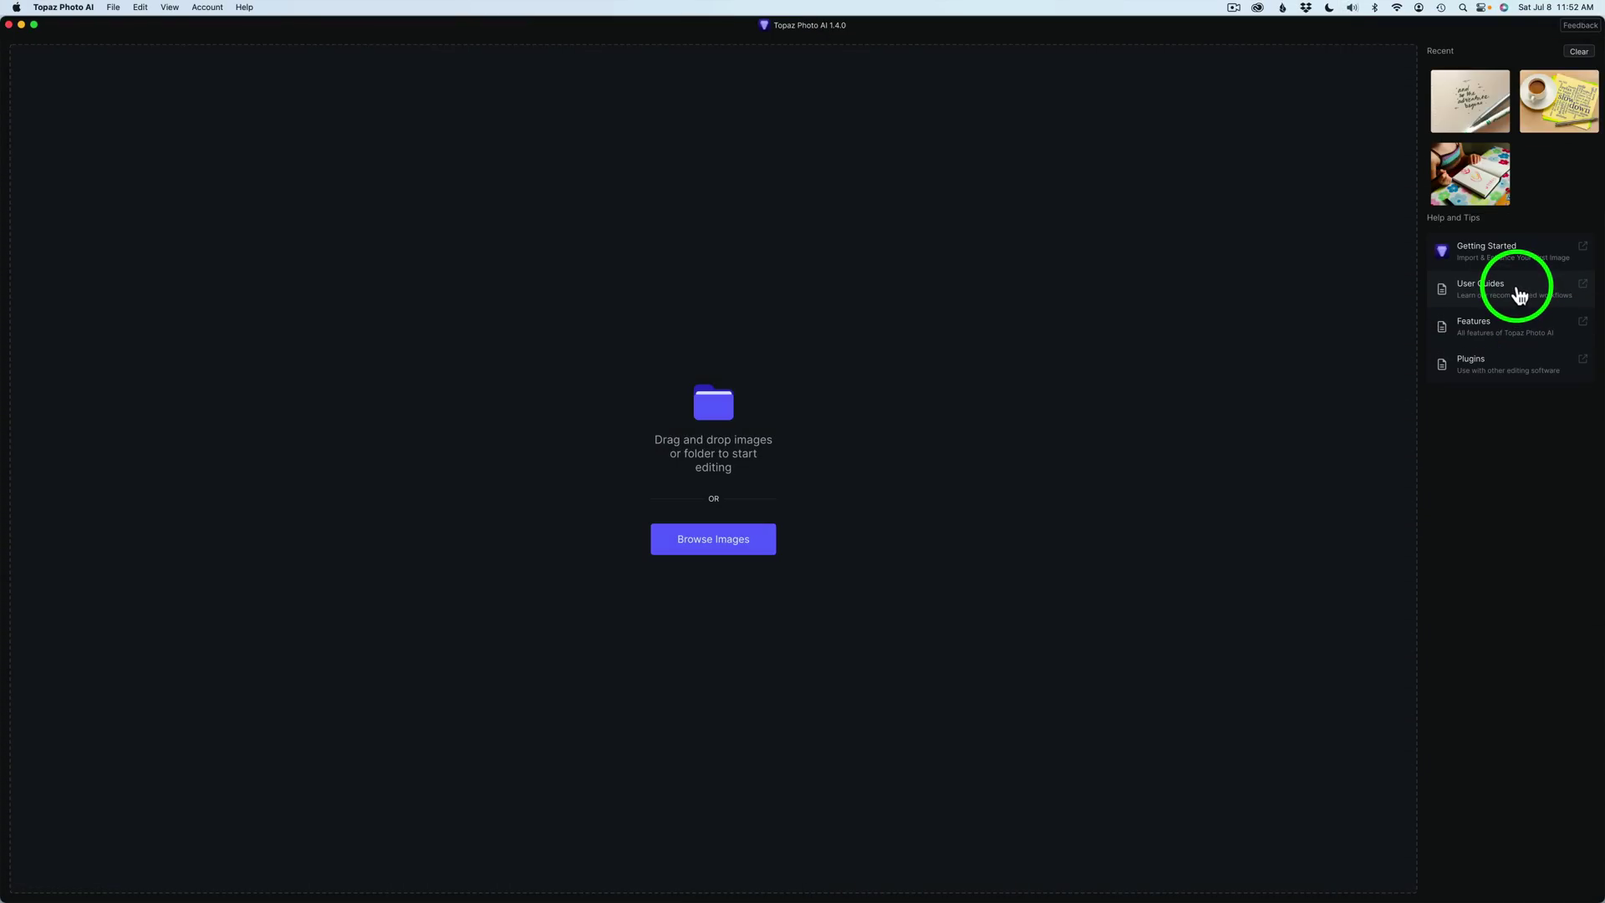
click(1510, 297)
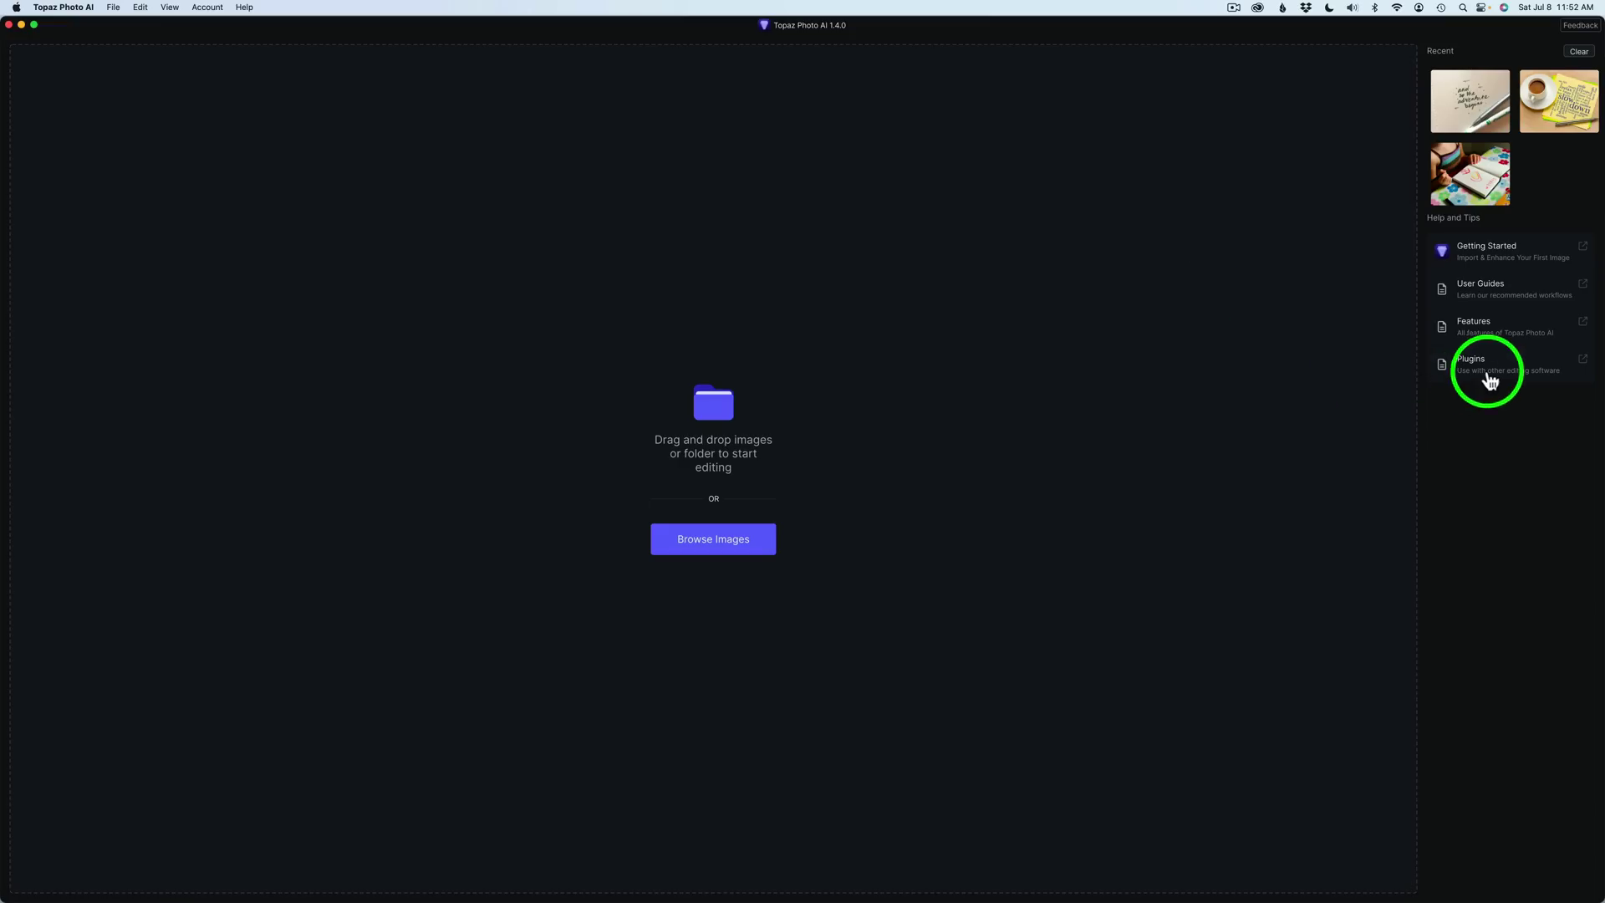
click(1518, 339)
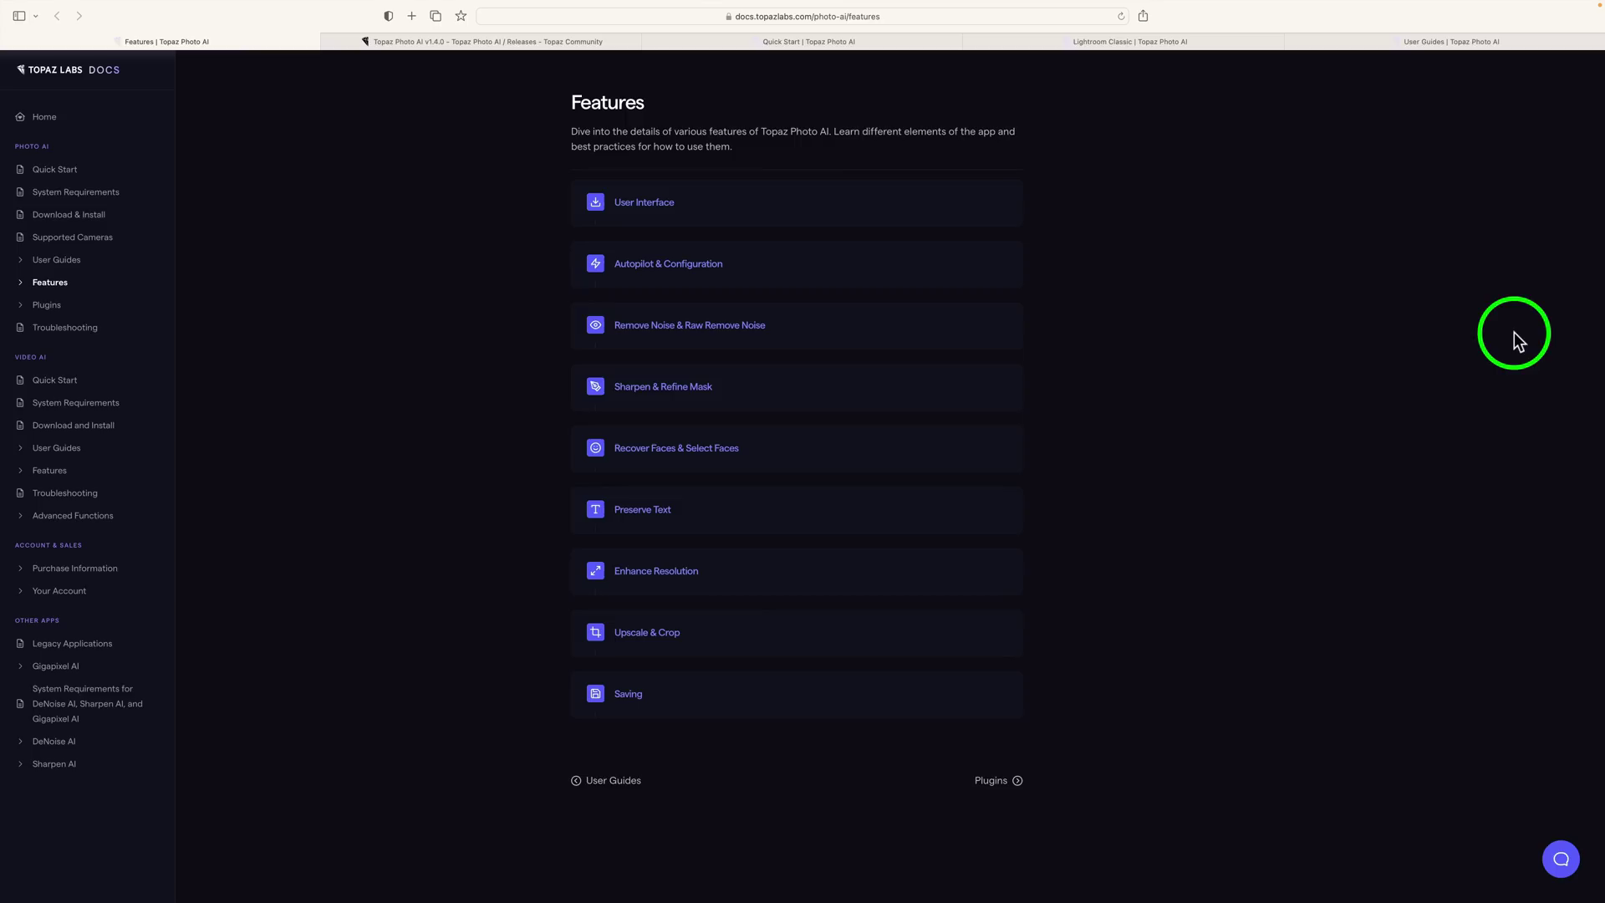
- Switch back to Topaz Photo AI, open the Plugins help page and read through its Lightroom Classic guide
key(super+Tab)
click(1491, 359)
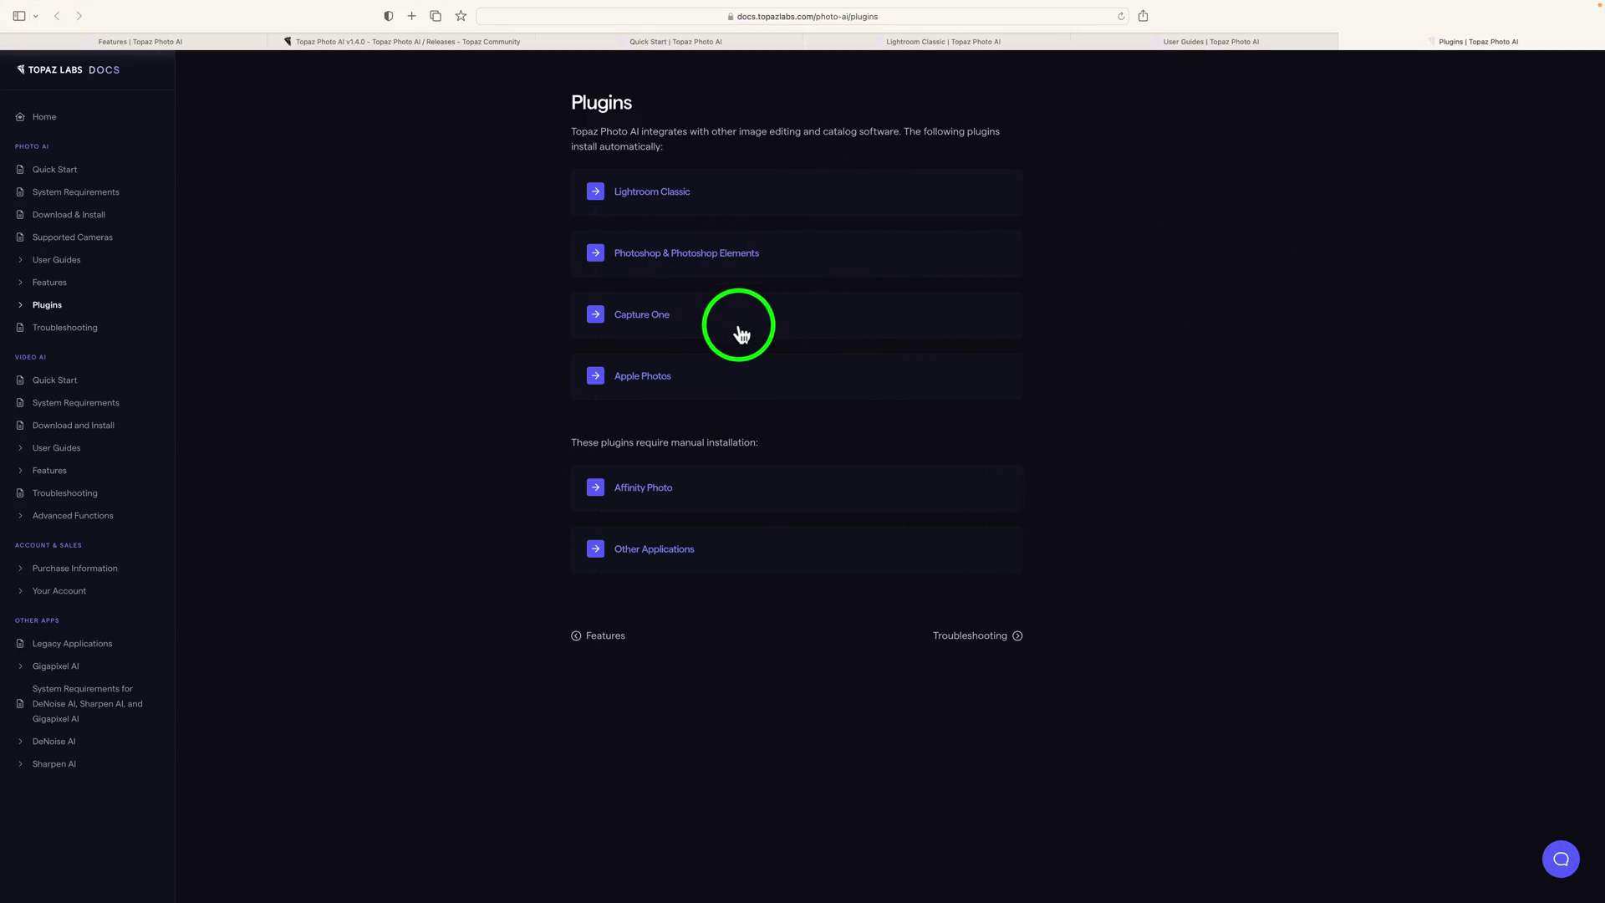
click(660, 193)
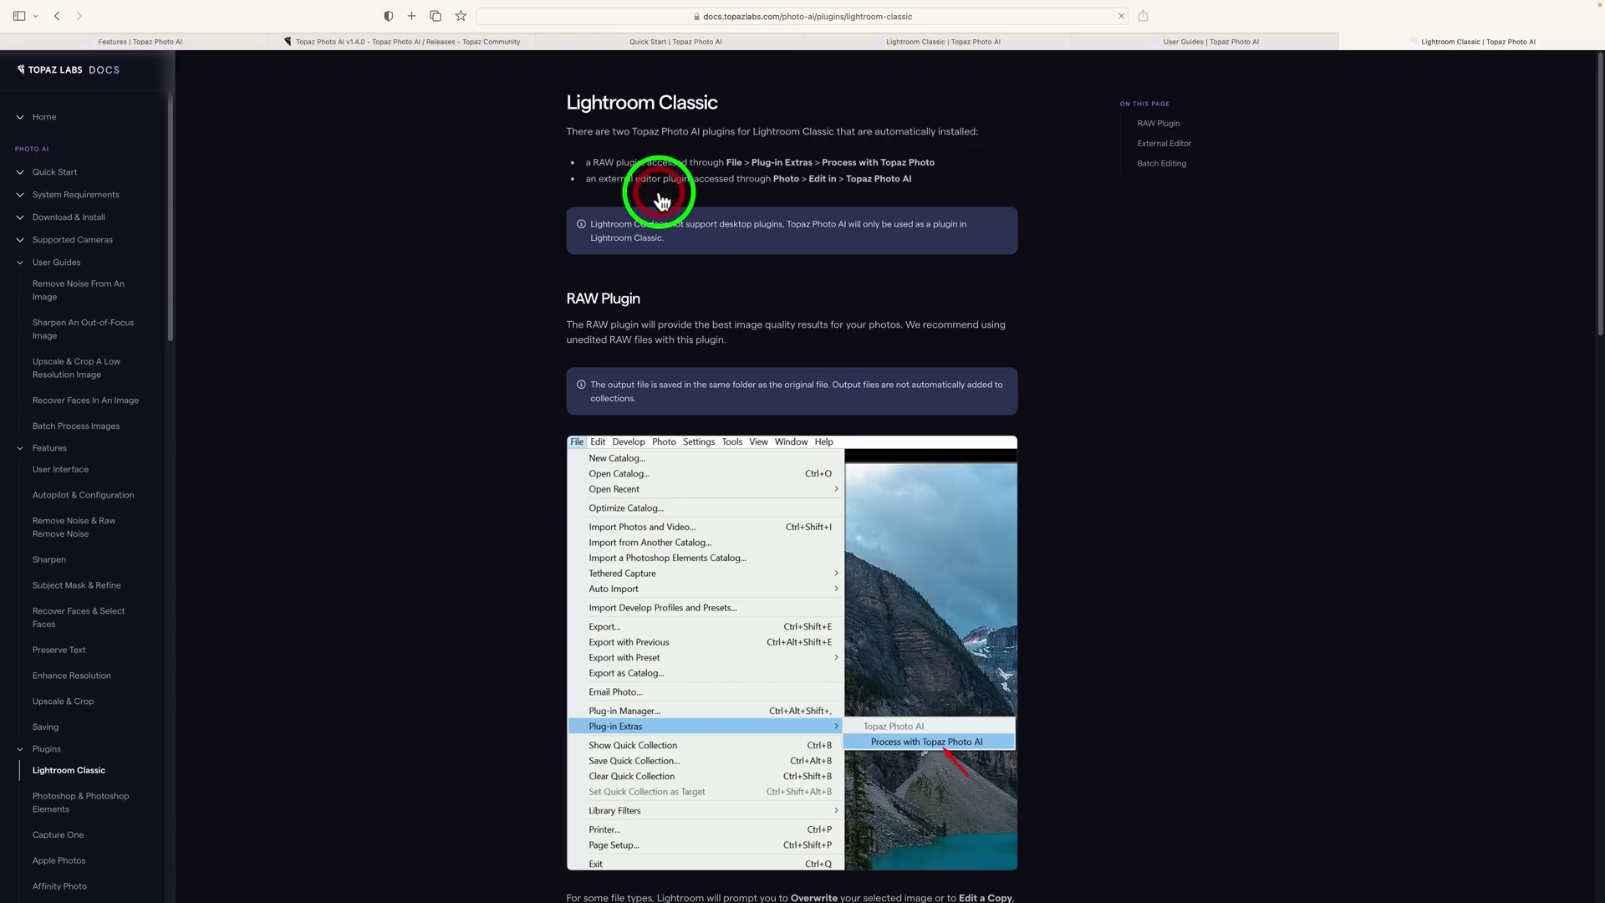
scroll(896, 418, down, 10)
scroll(897, 424, down, 5)
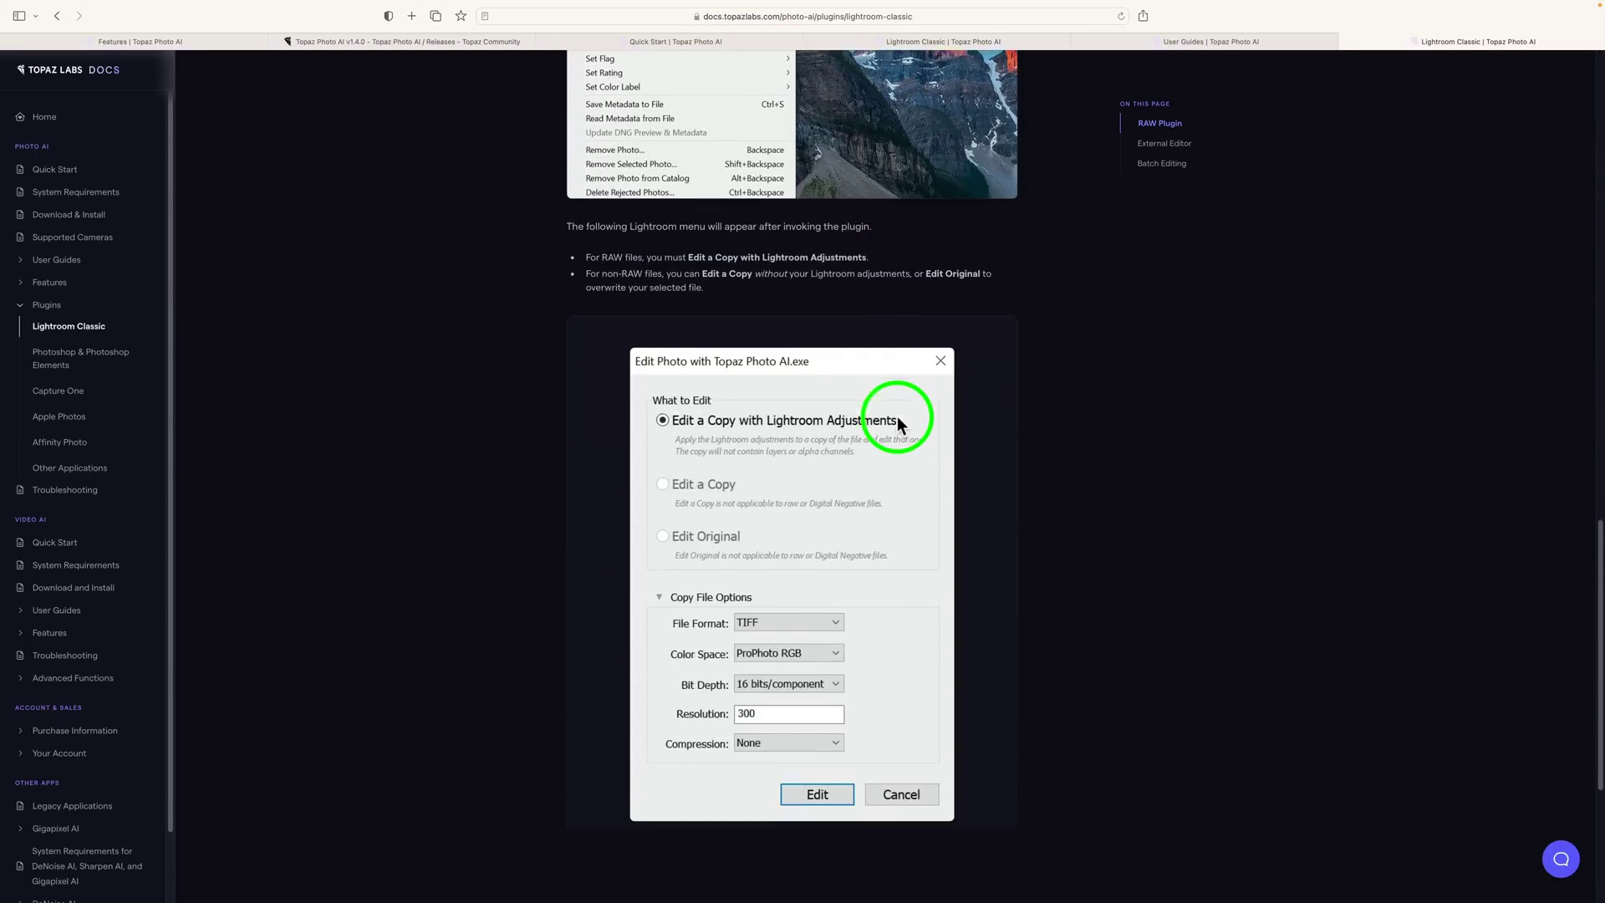
scroll(897, 424, up, 15)
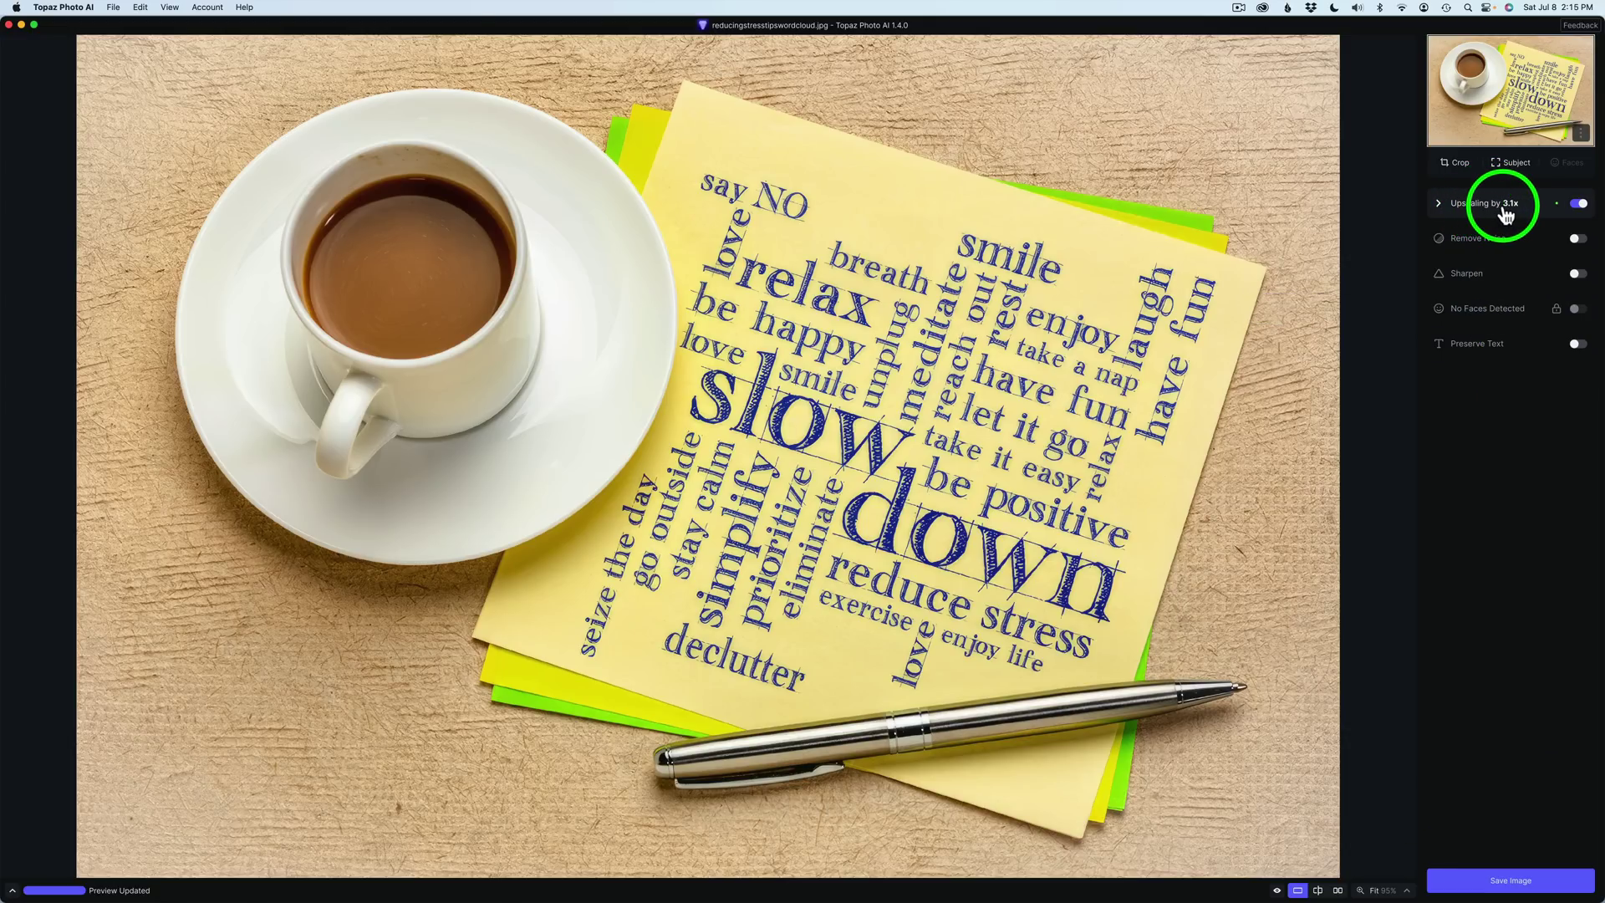
- Expand the upscaling settings and review the Upscale options in the Autopilot preferences without saving any change
click(1442, 202)
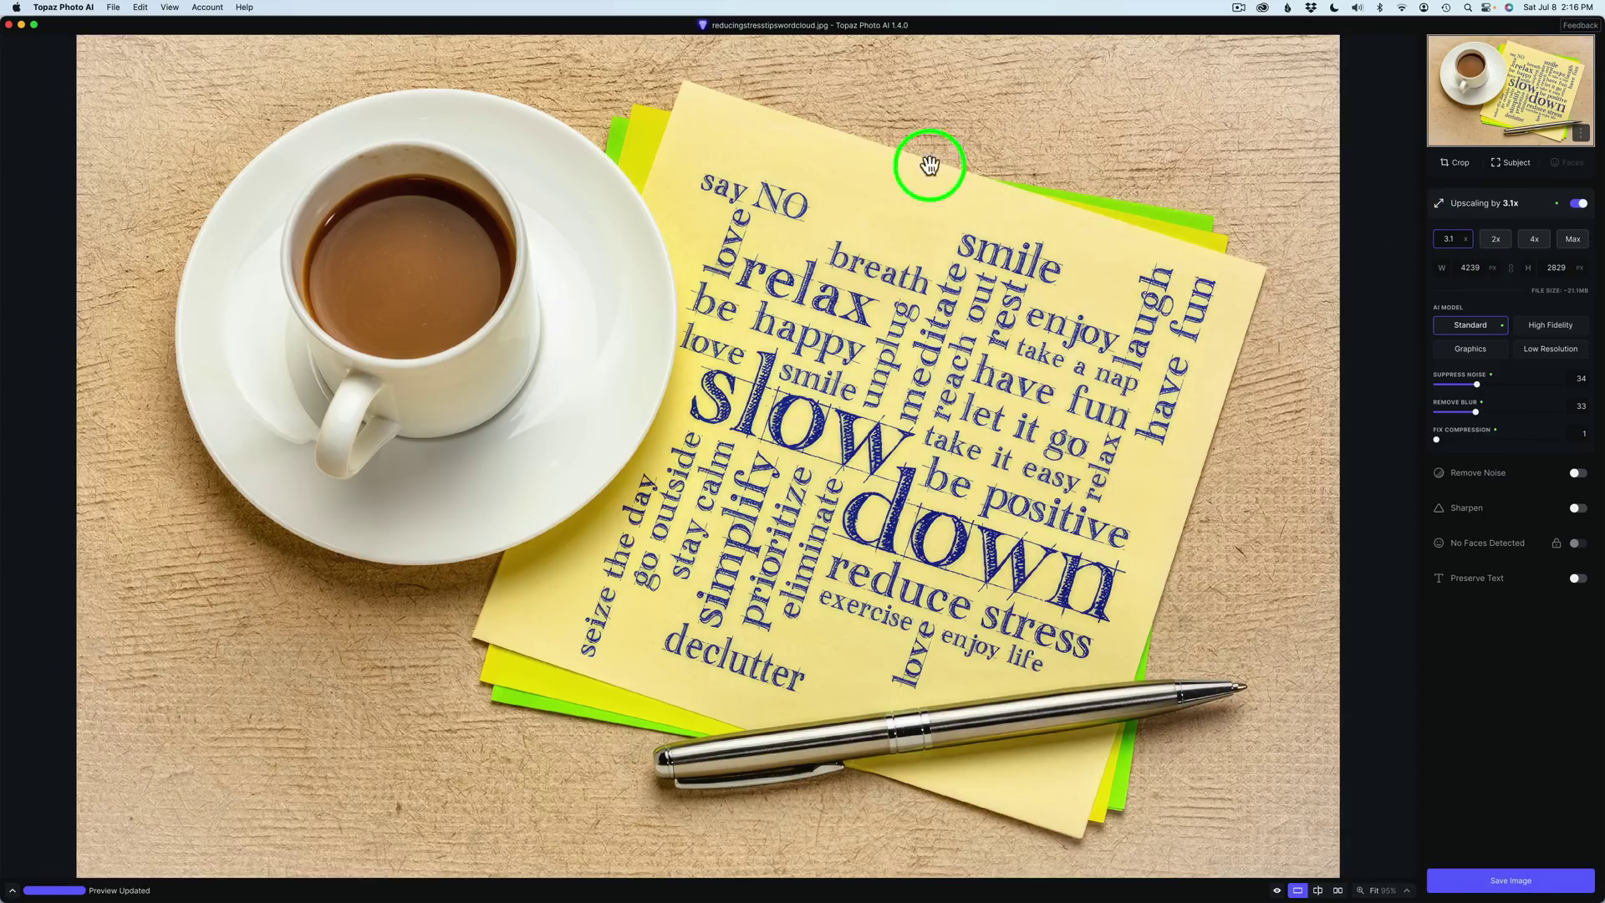
click(79, 10)
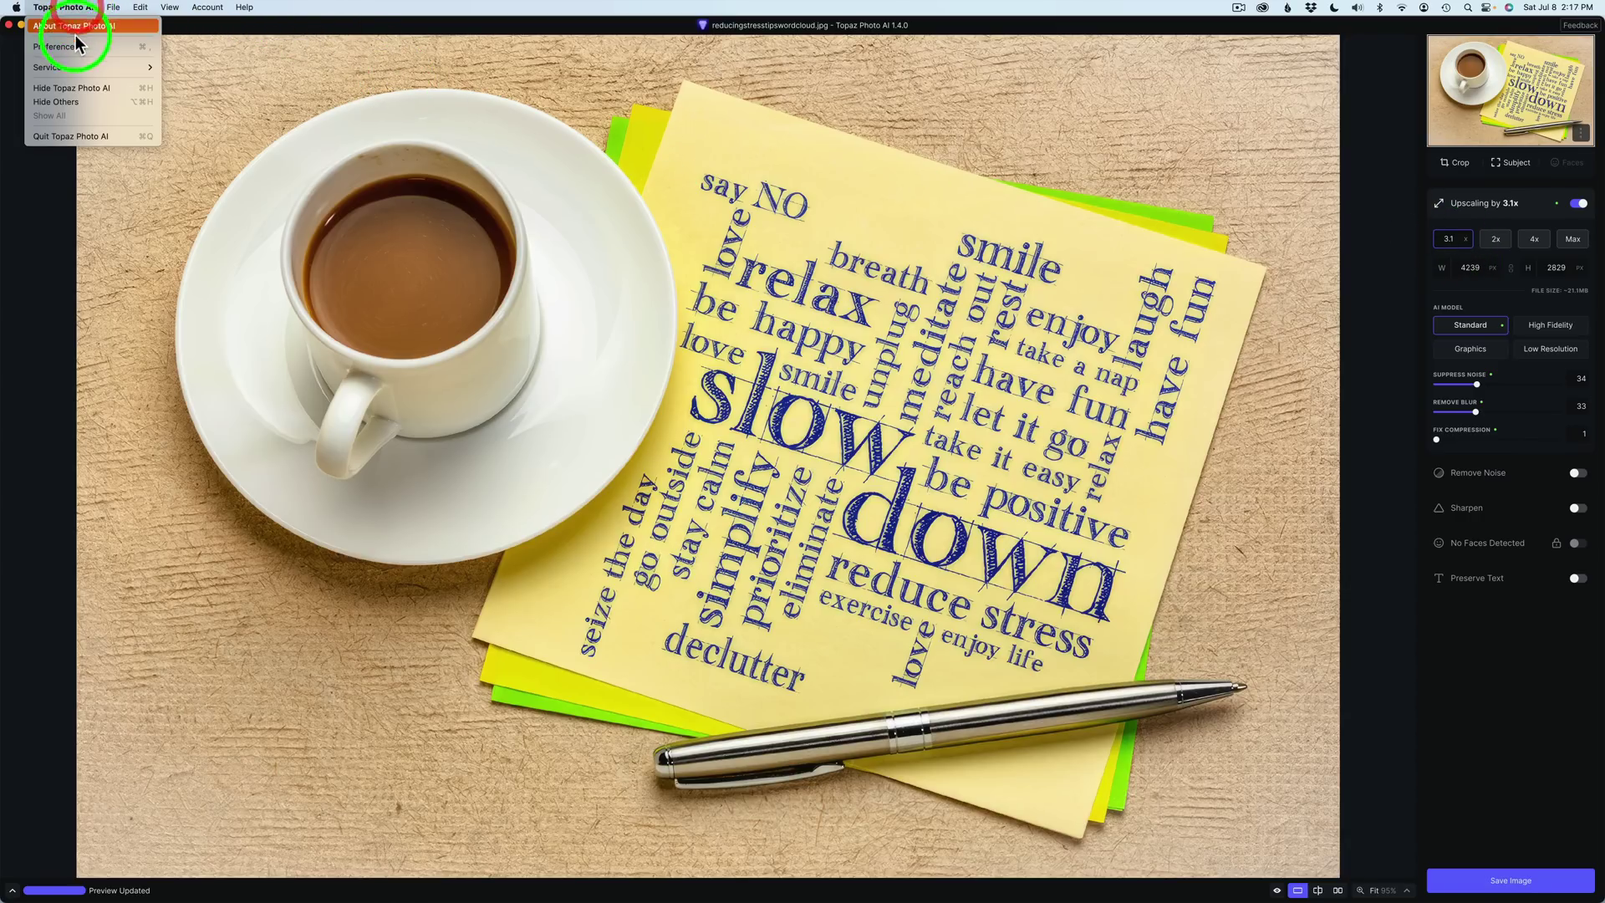
click(80, 48)
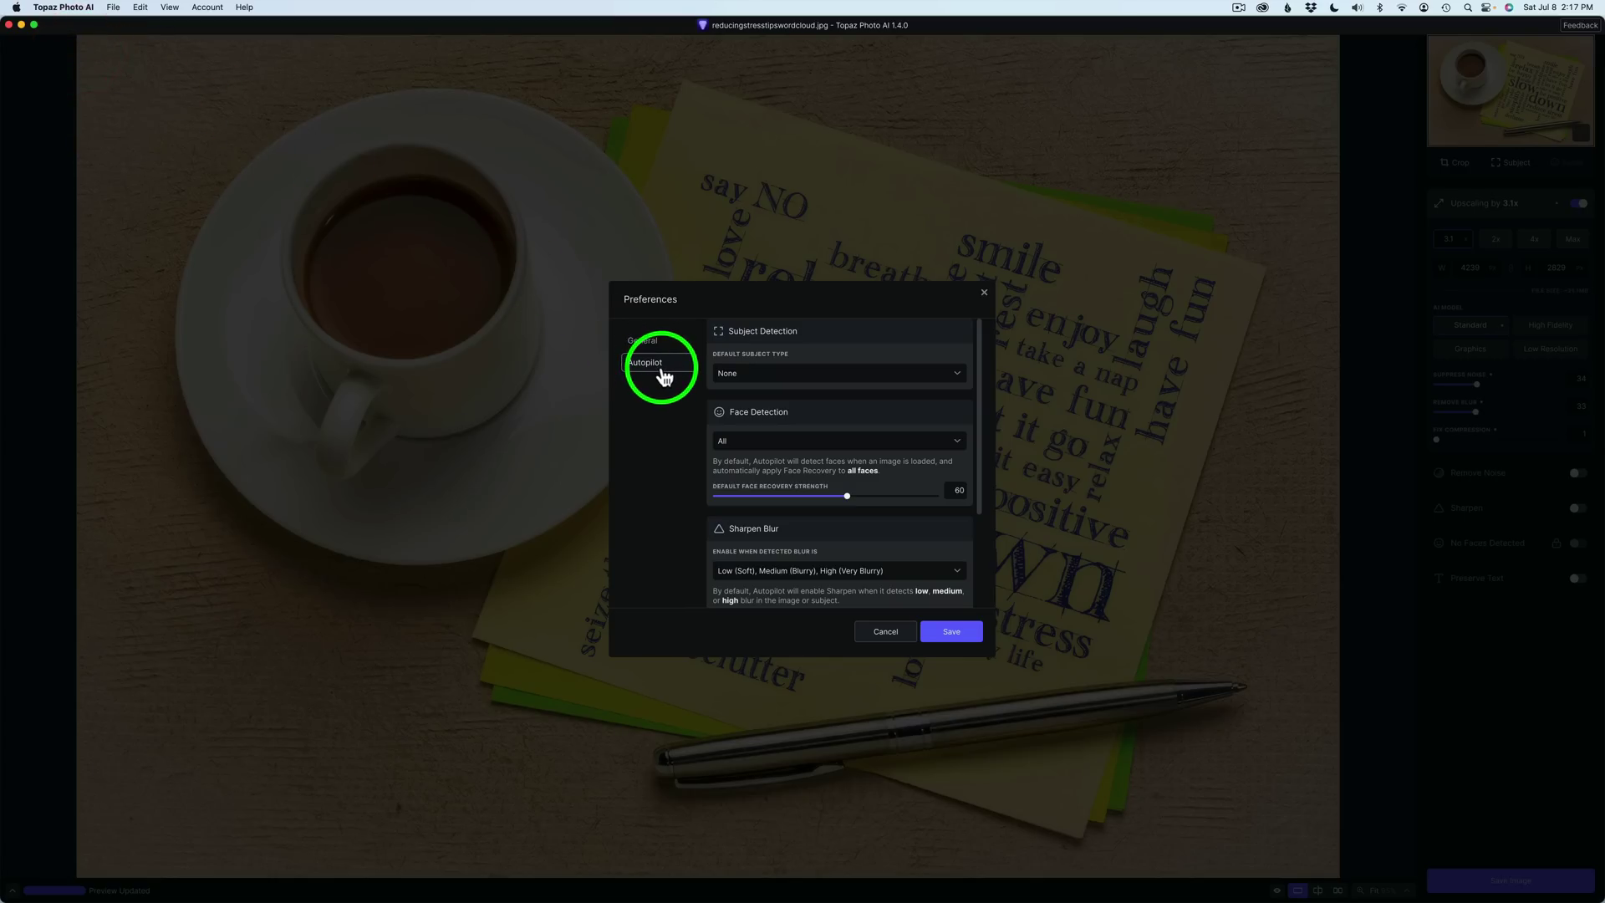
scroll(833, 481, down, 2)
scroll(846, 488, down, 2)
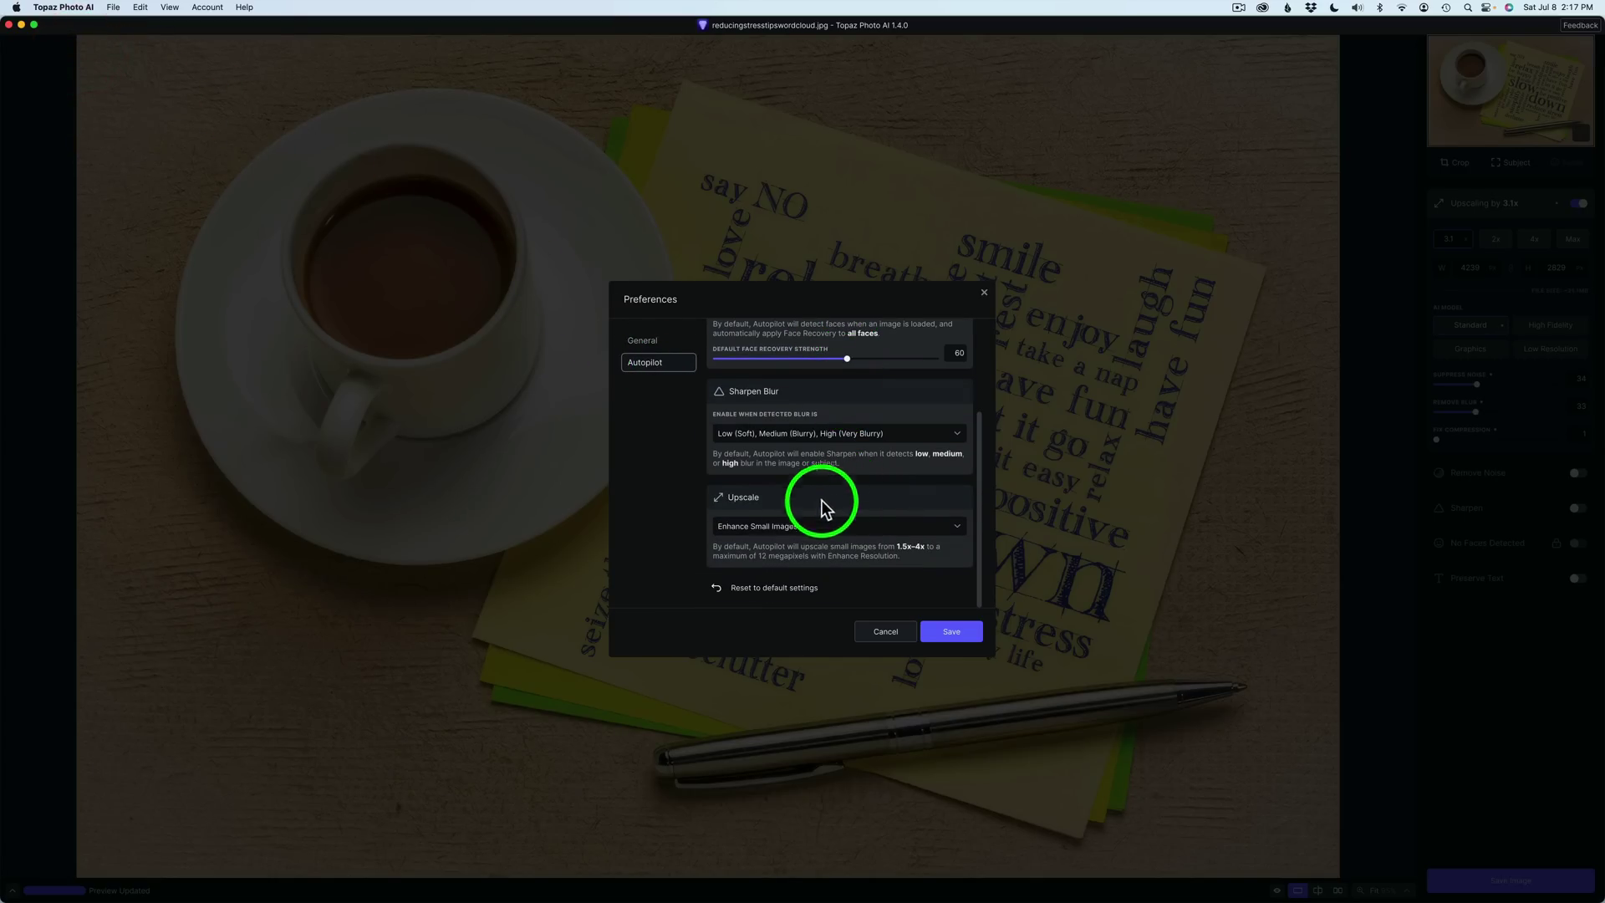
click(957, 528)
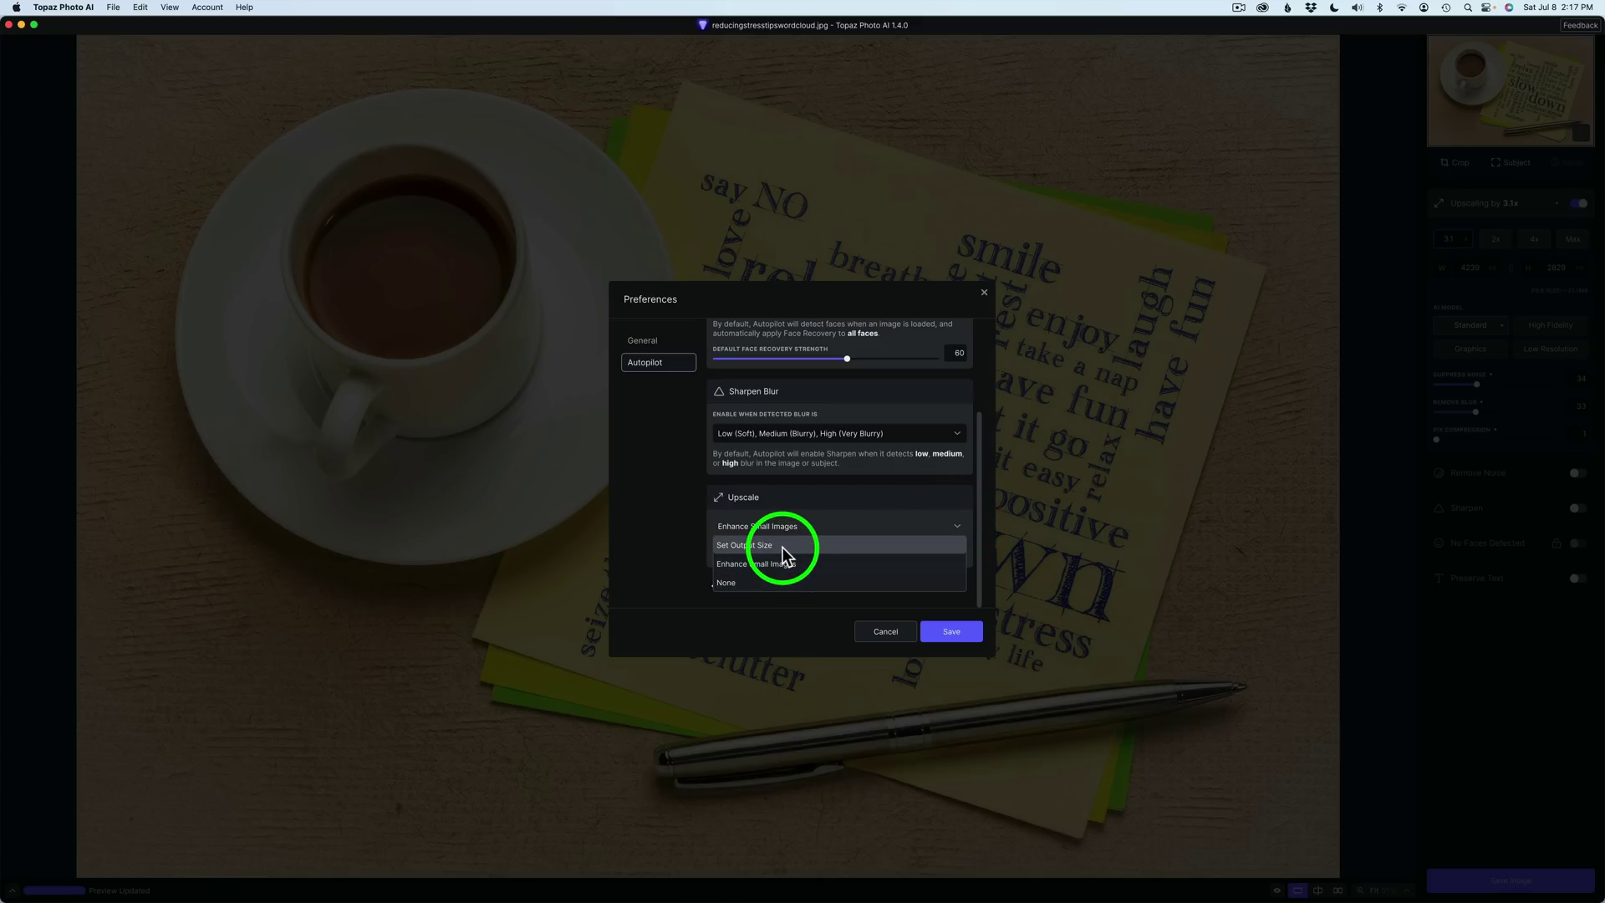
click(888, 632)
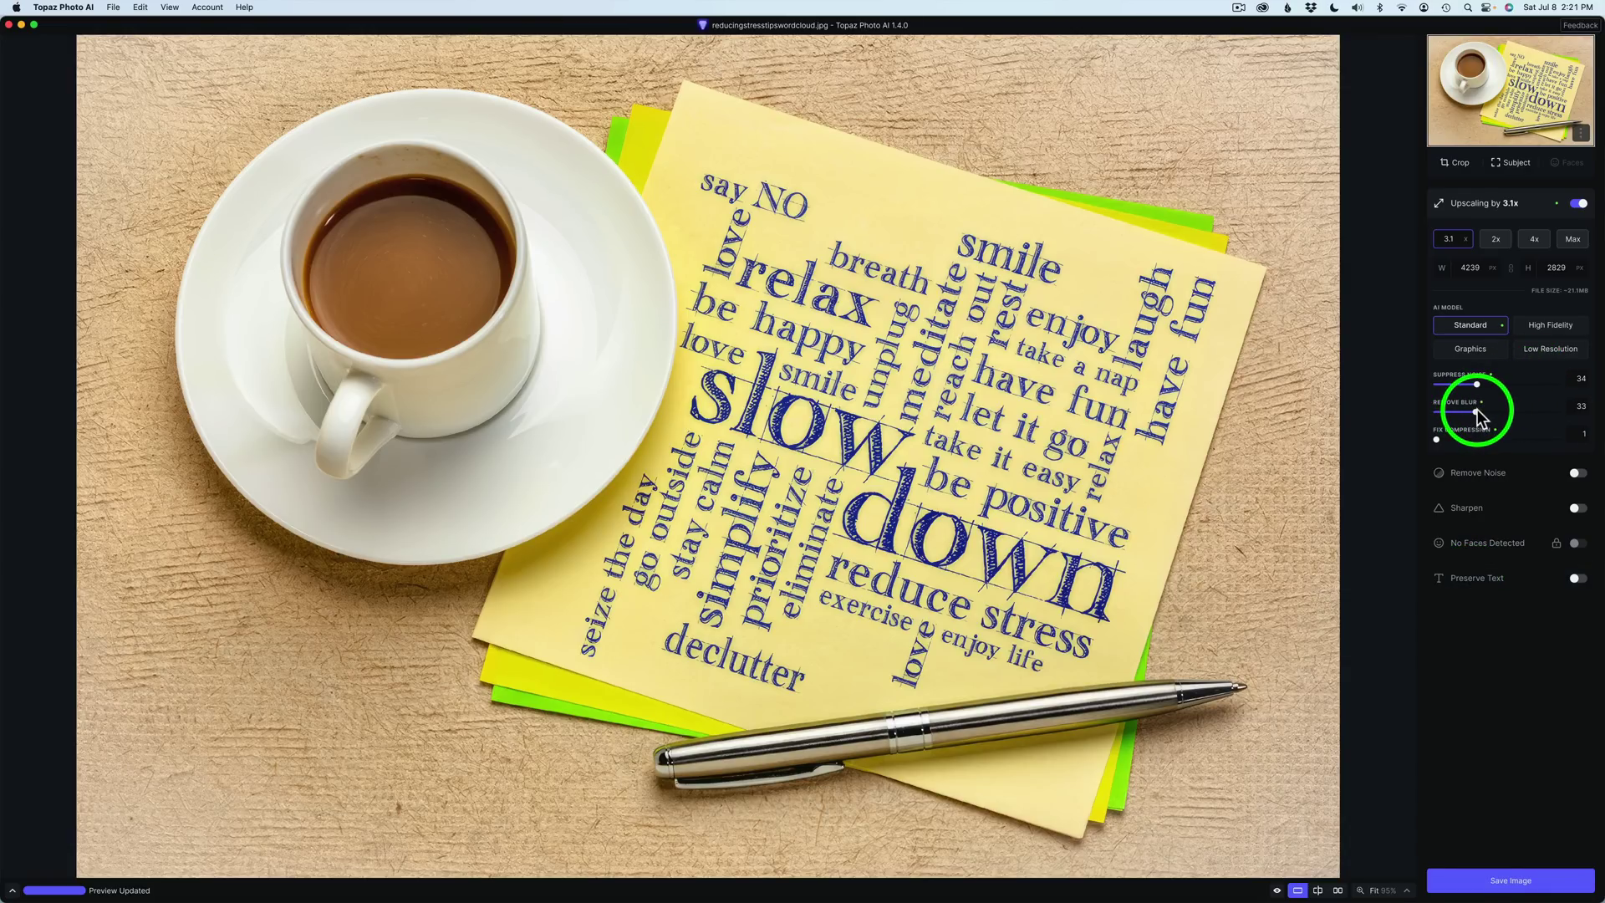
- Set the upscaling's Remove Blur to 66 and reset the image to its Autopilot settings
drag(1477, 411, 1517, 410)
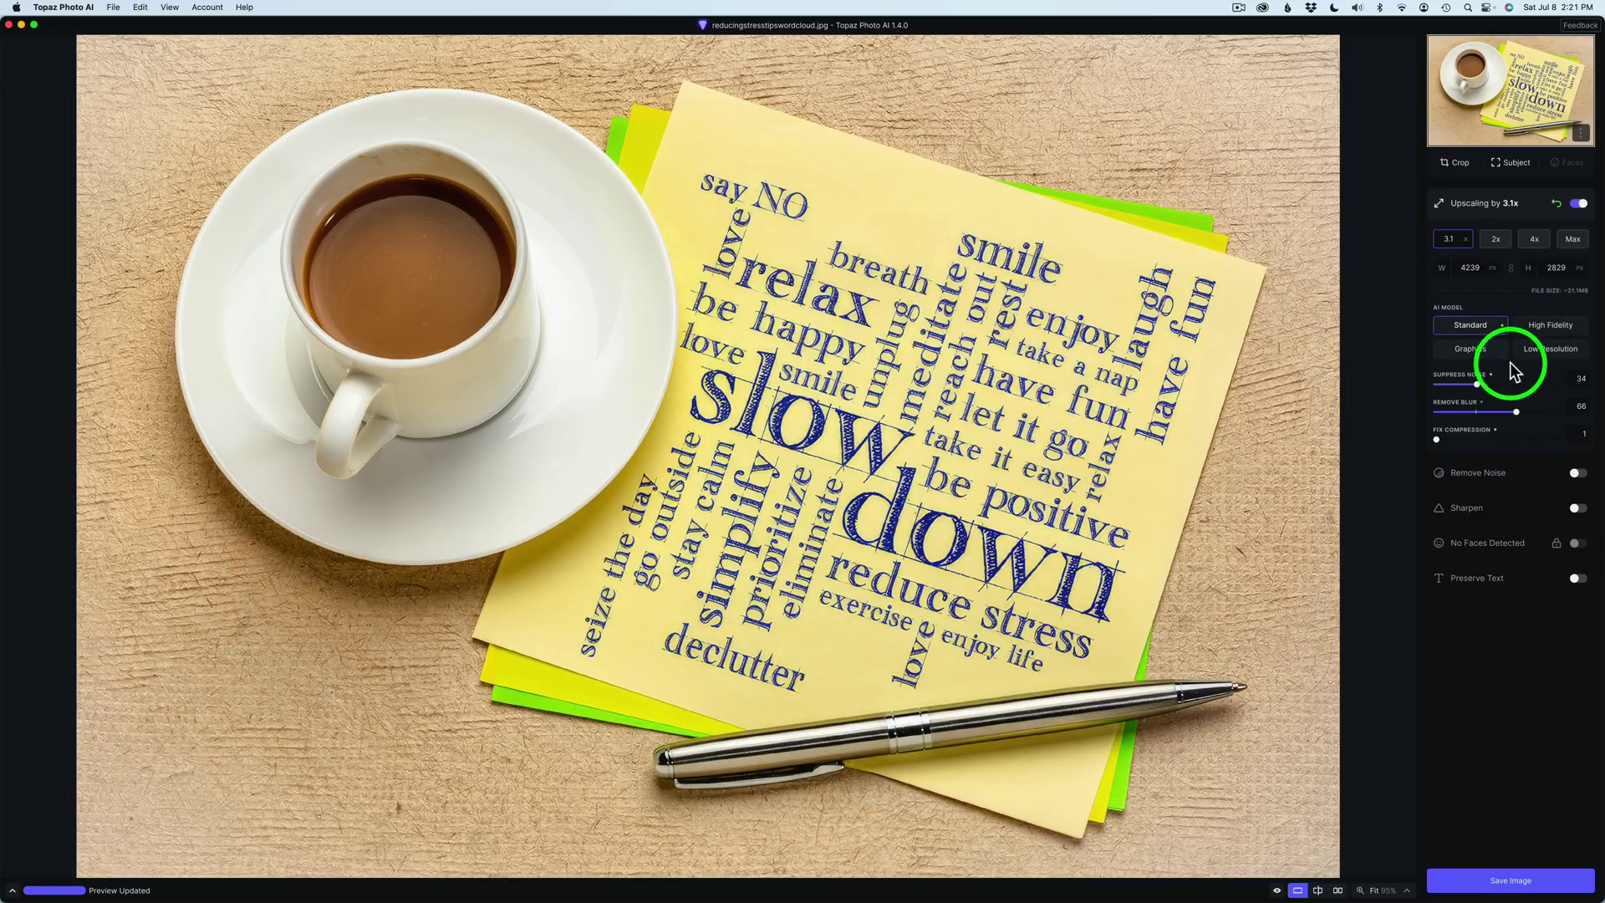
click(1468, 245)
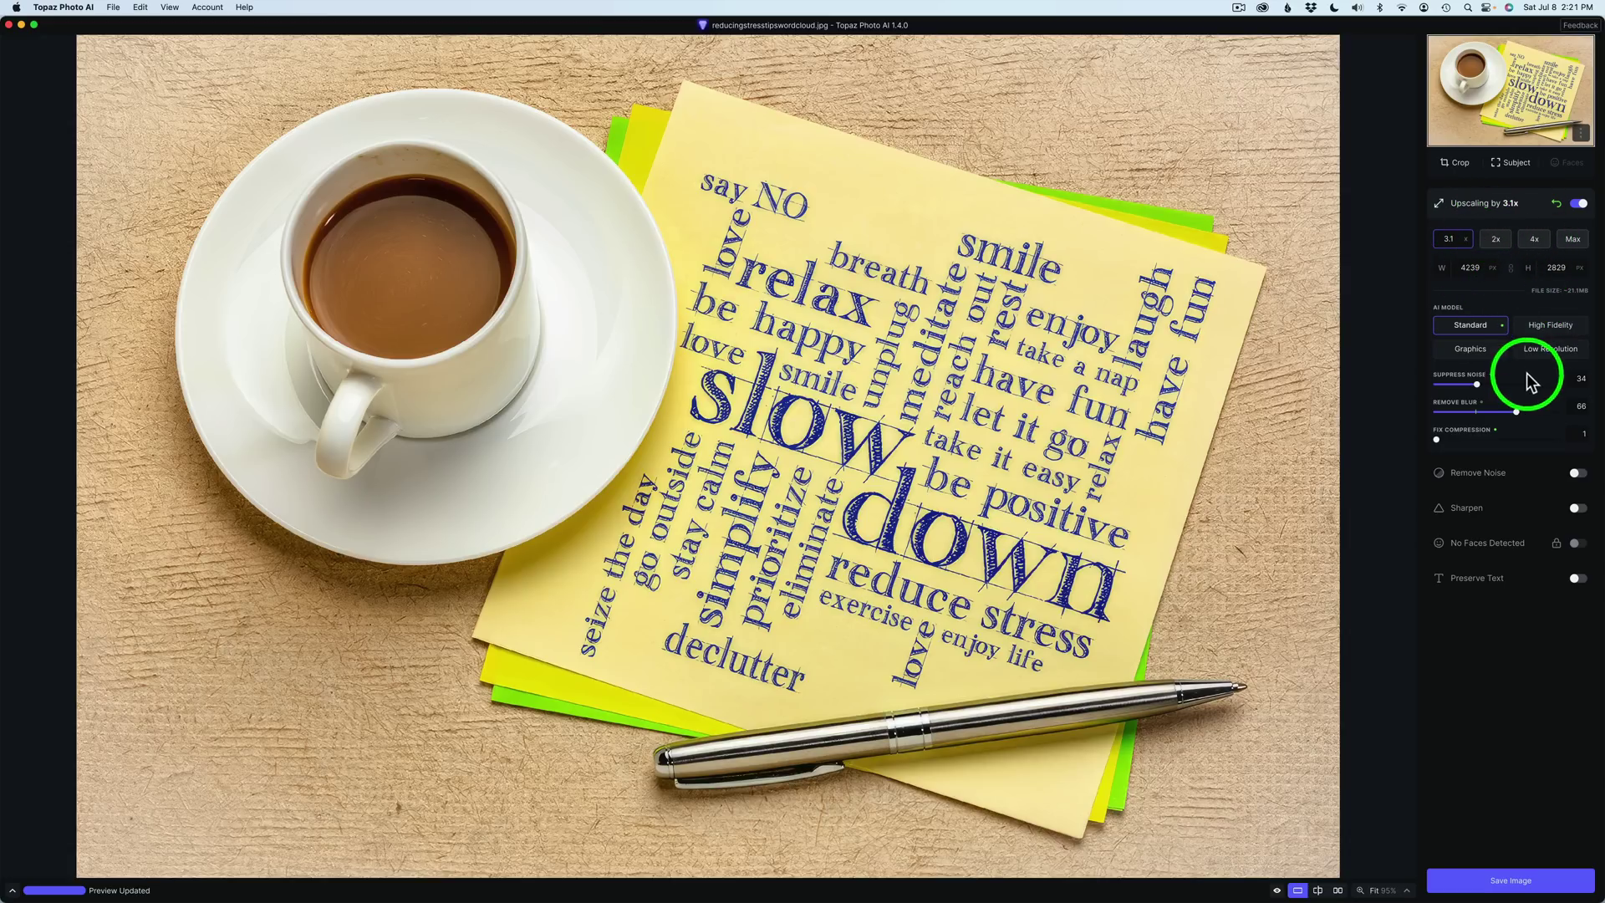
click(1581, 136)
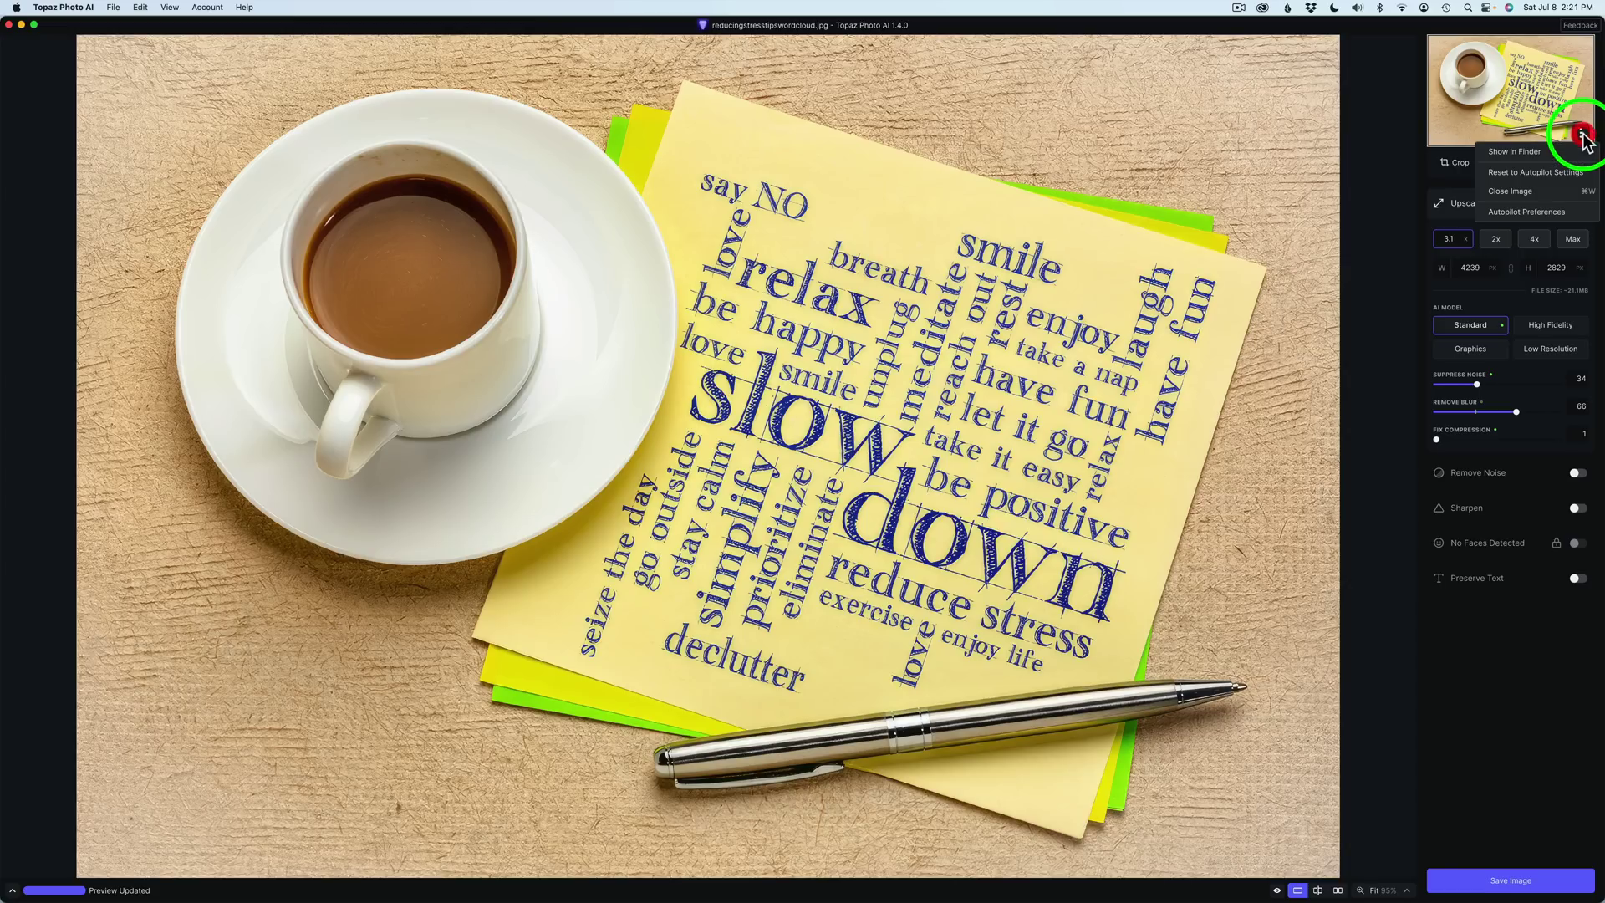
click(1523, 172)
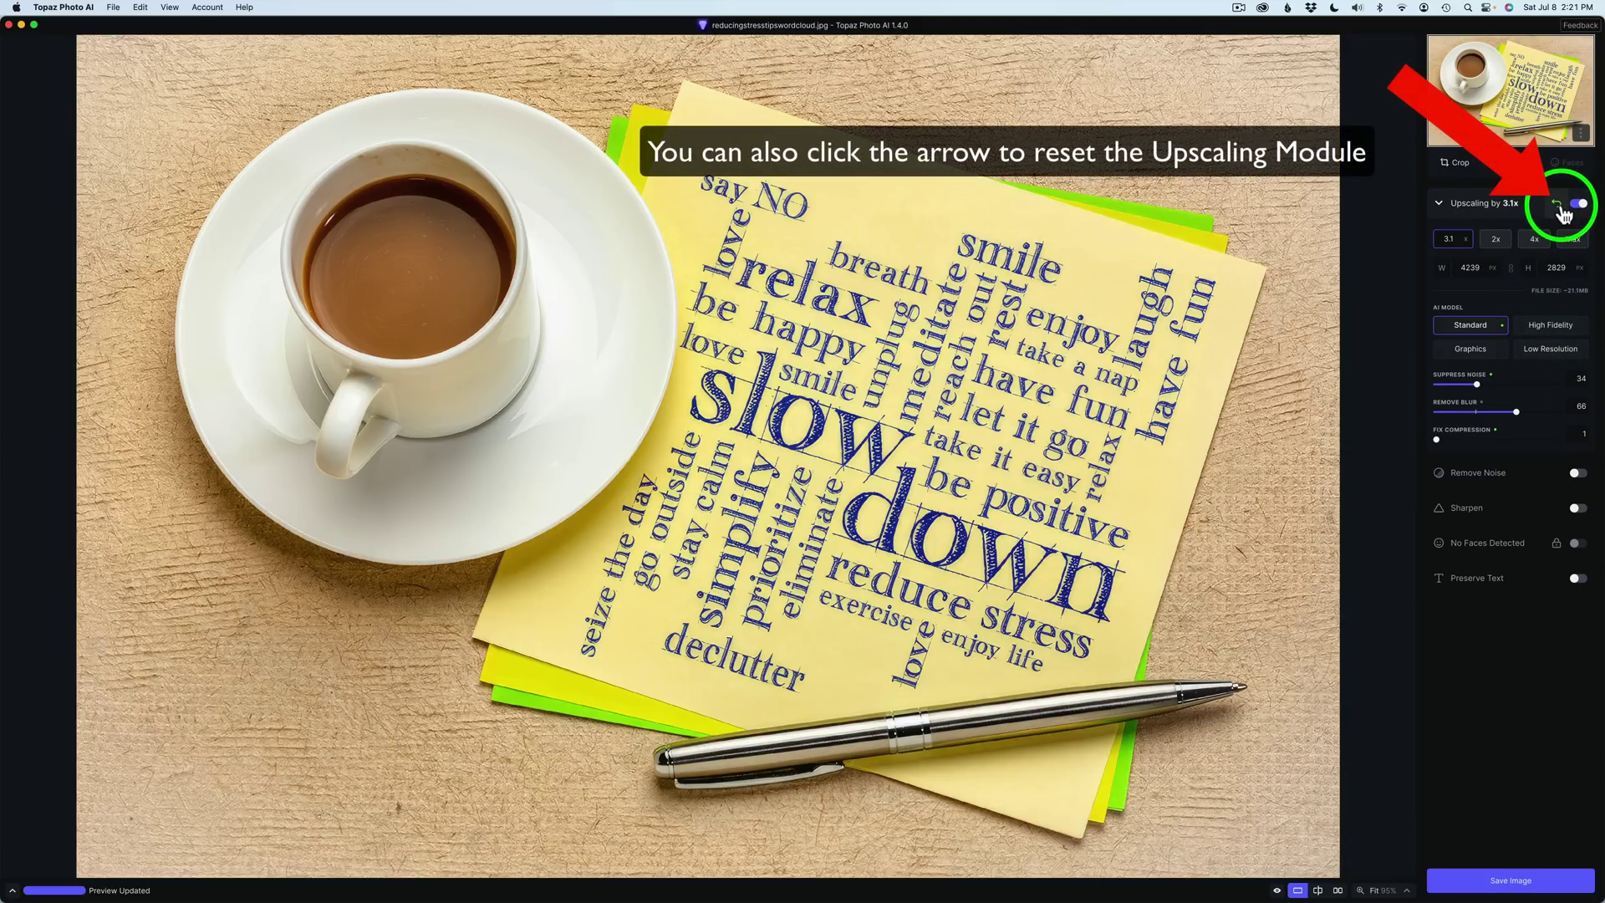
click(1580, 135)
click(1542, 172)
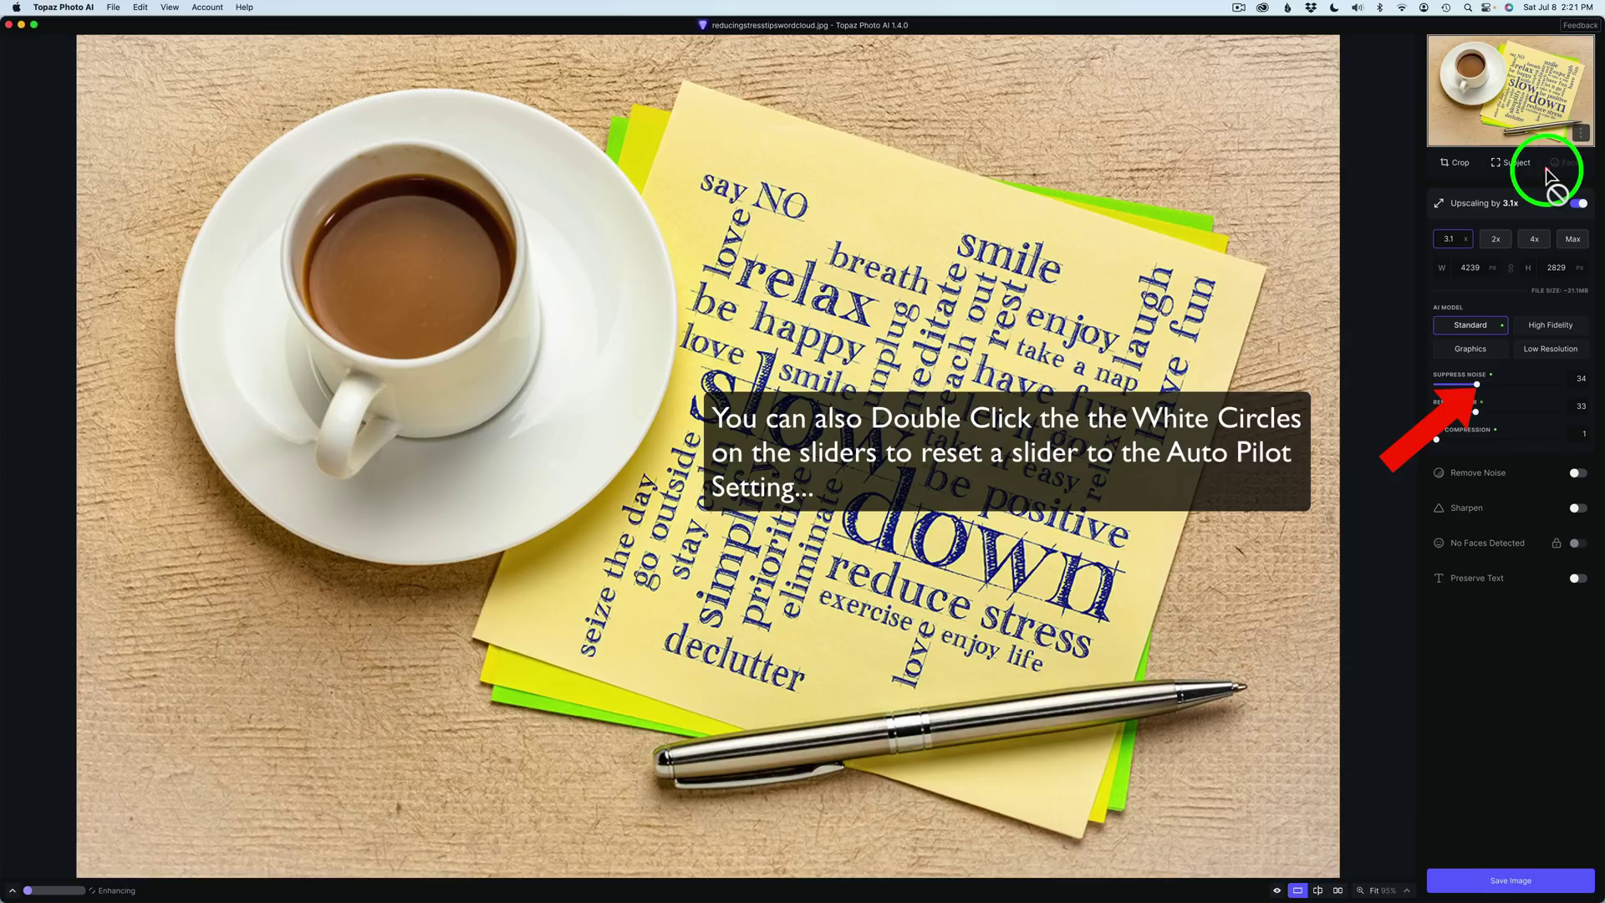
double_click(1485, 414)
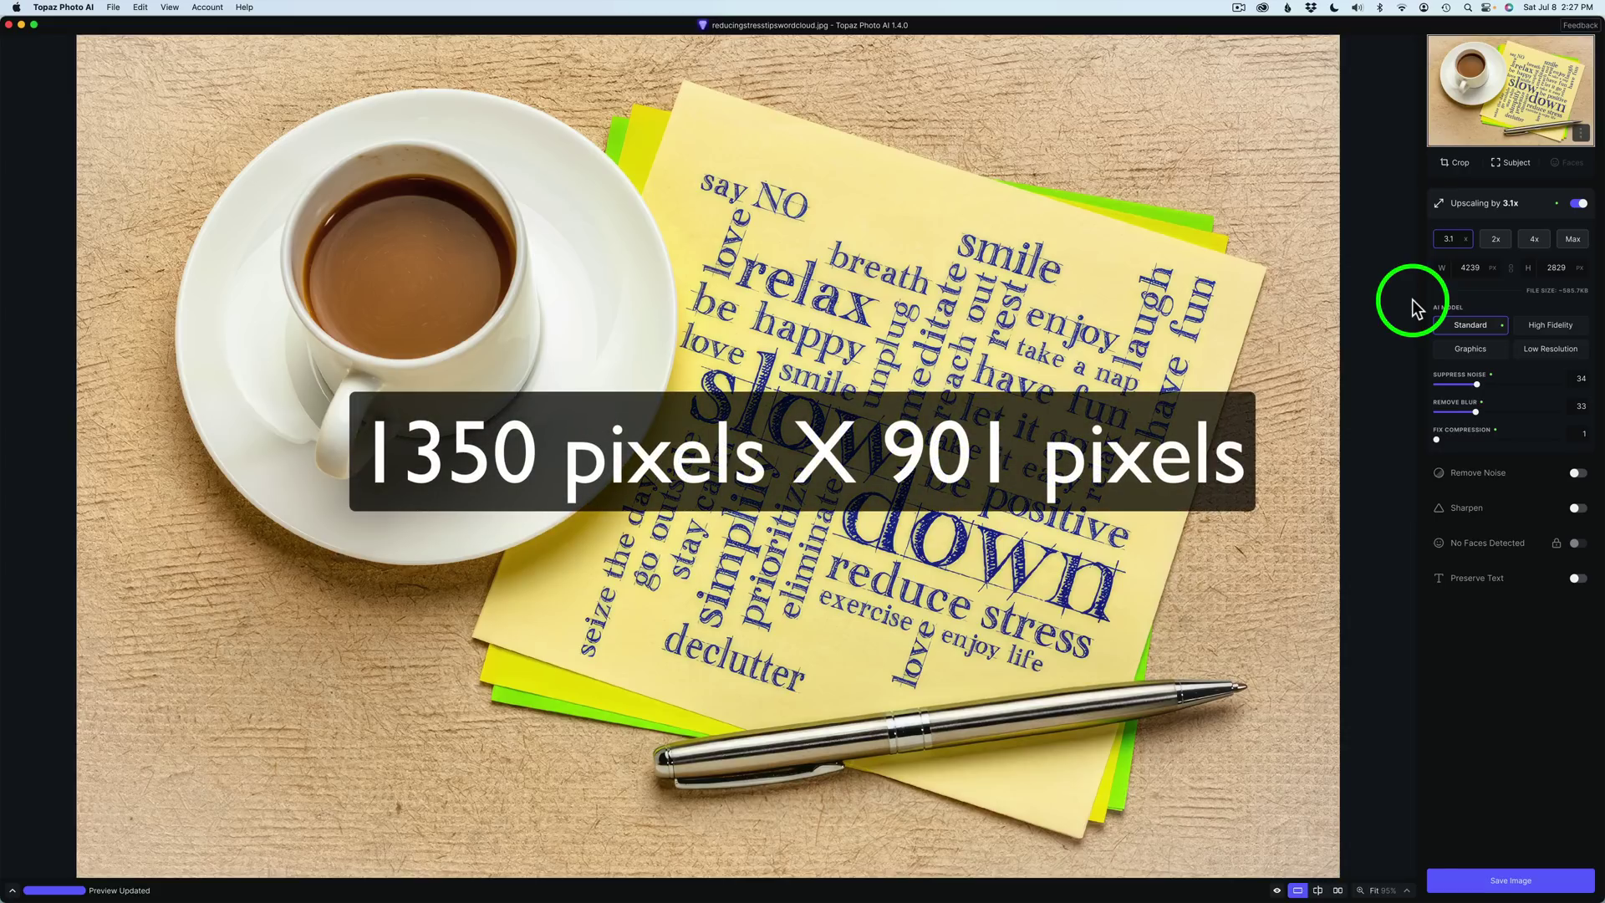
- Set the upscaling factor to Max (6x), and look over the subject selection options without applying them
click(1575, 242)
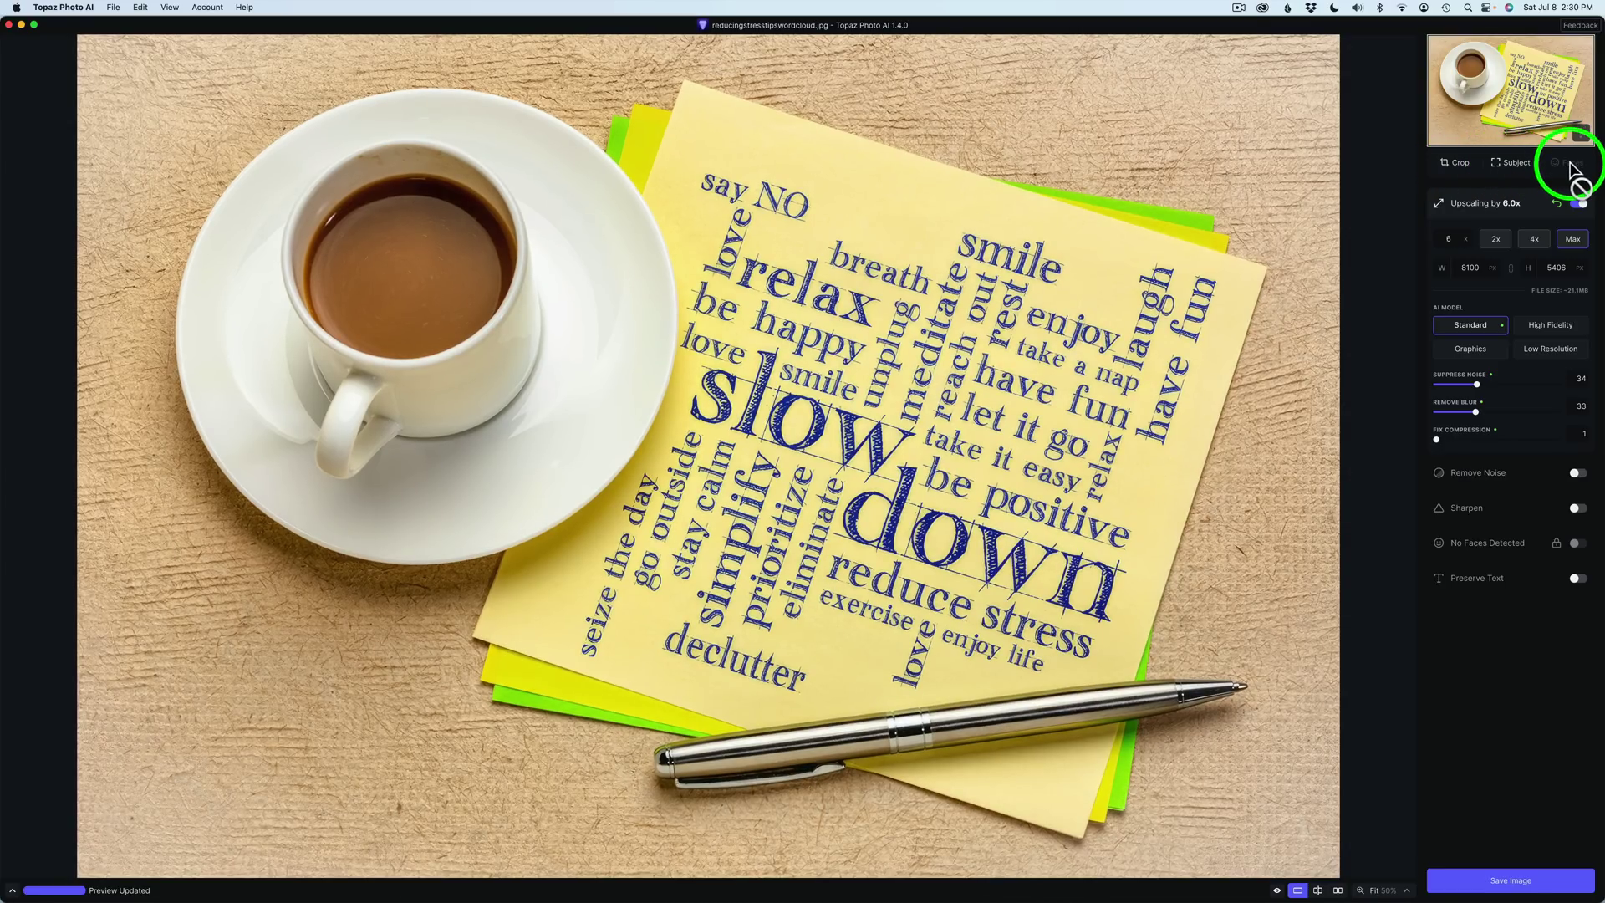
click(1510, 165)
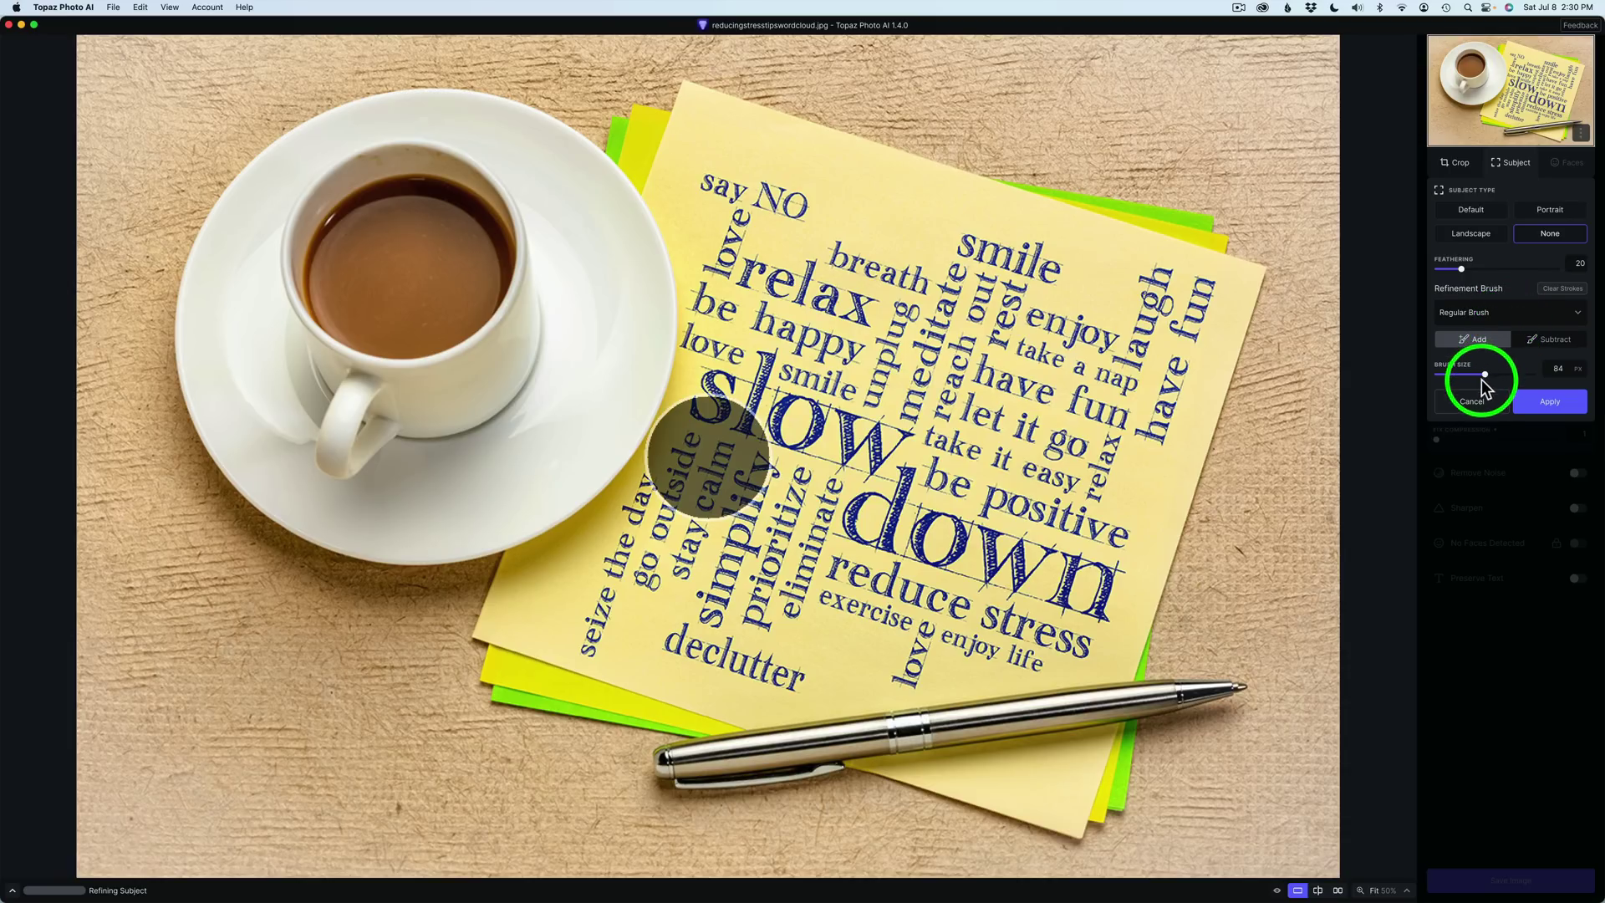
click(1475, 403)
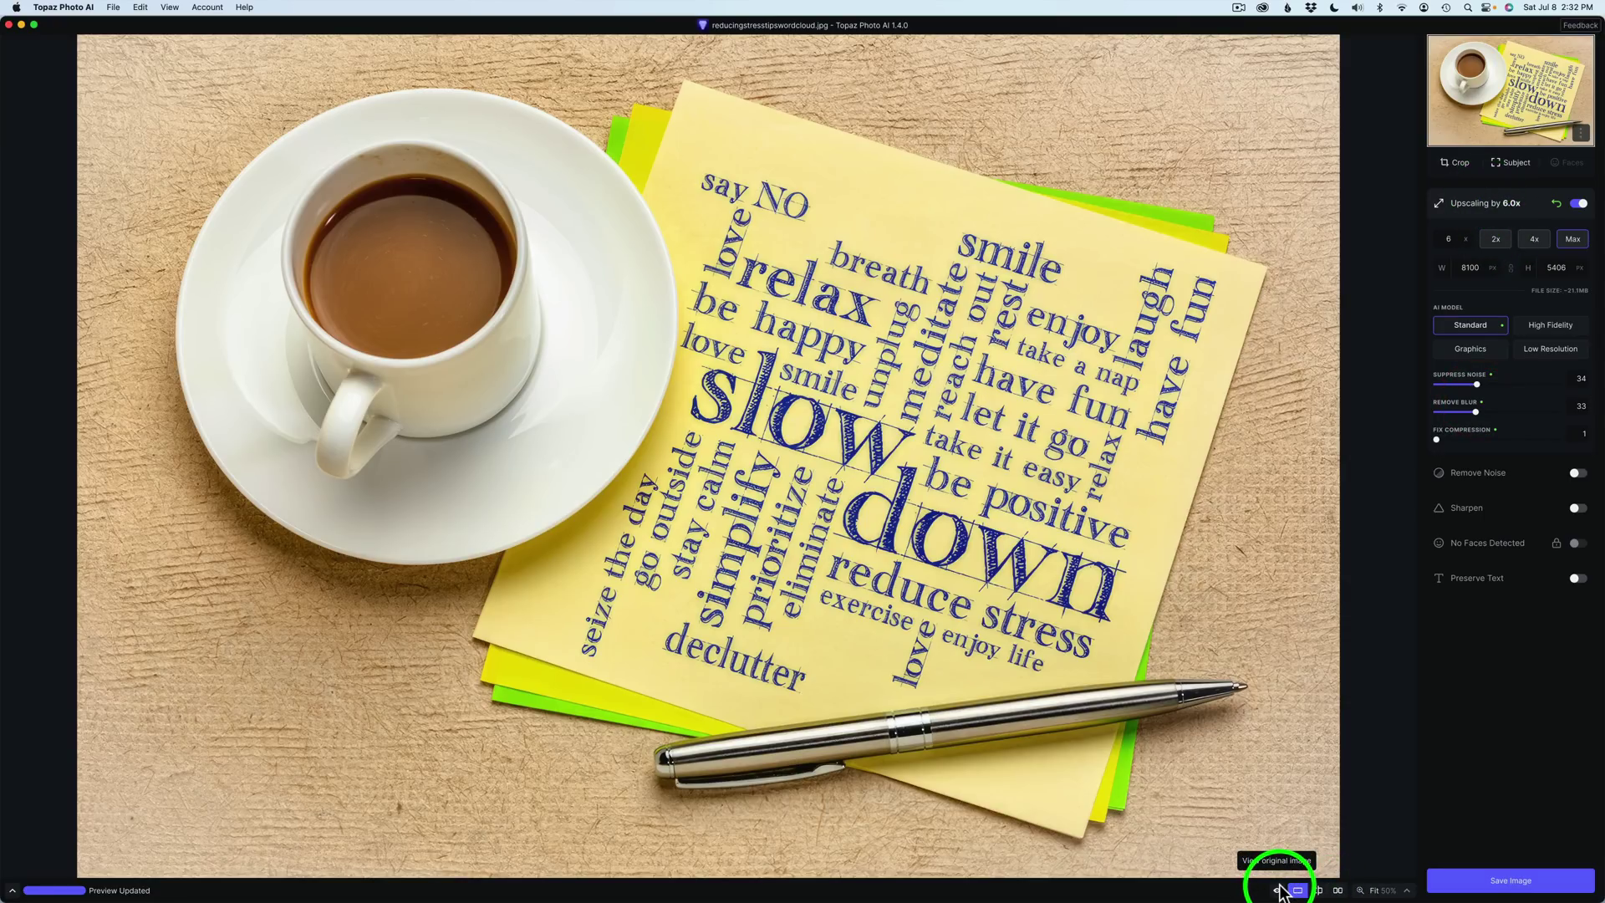
- Compare the original and upscaled word-cloud text side by side at 100% zoom
click(1338, 890)
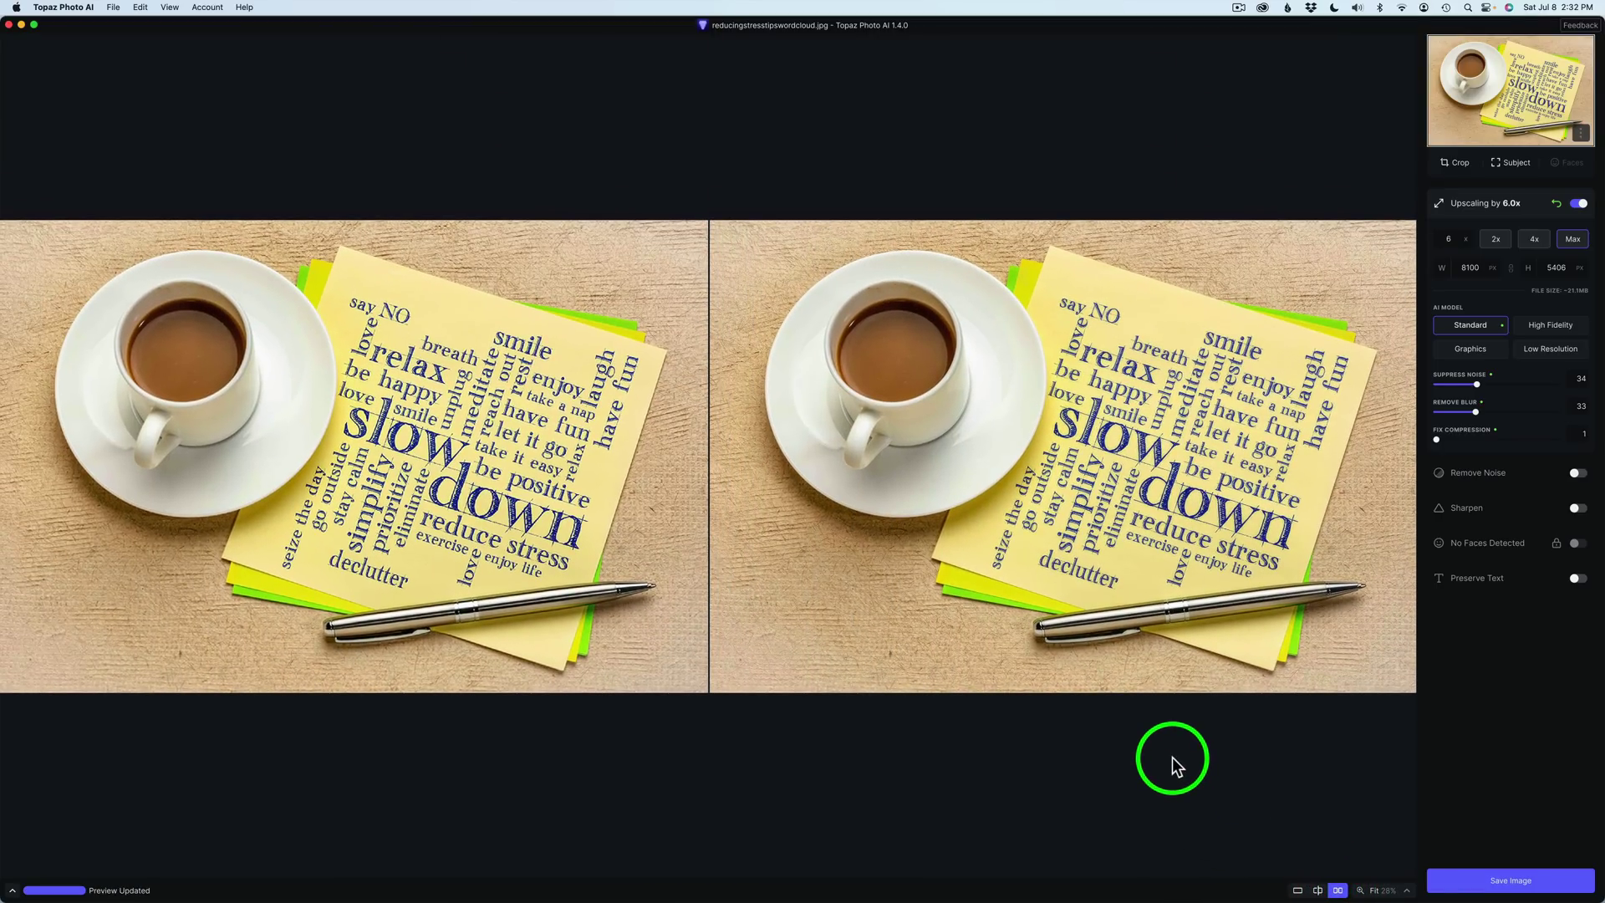
click(1407, 891)
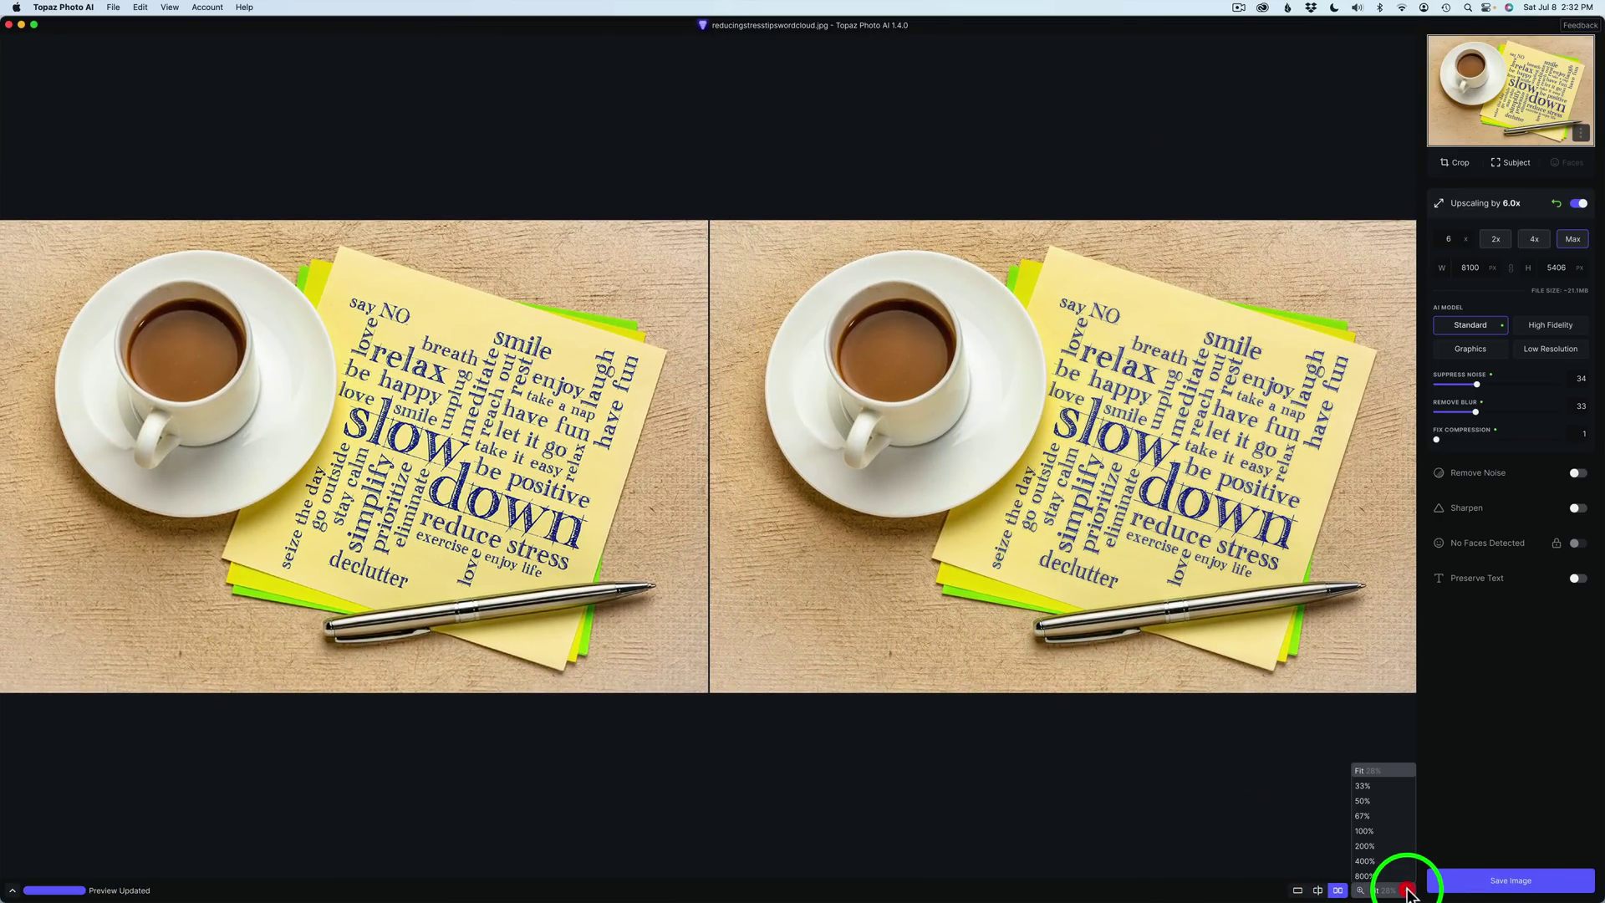
click(1373, 830)
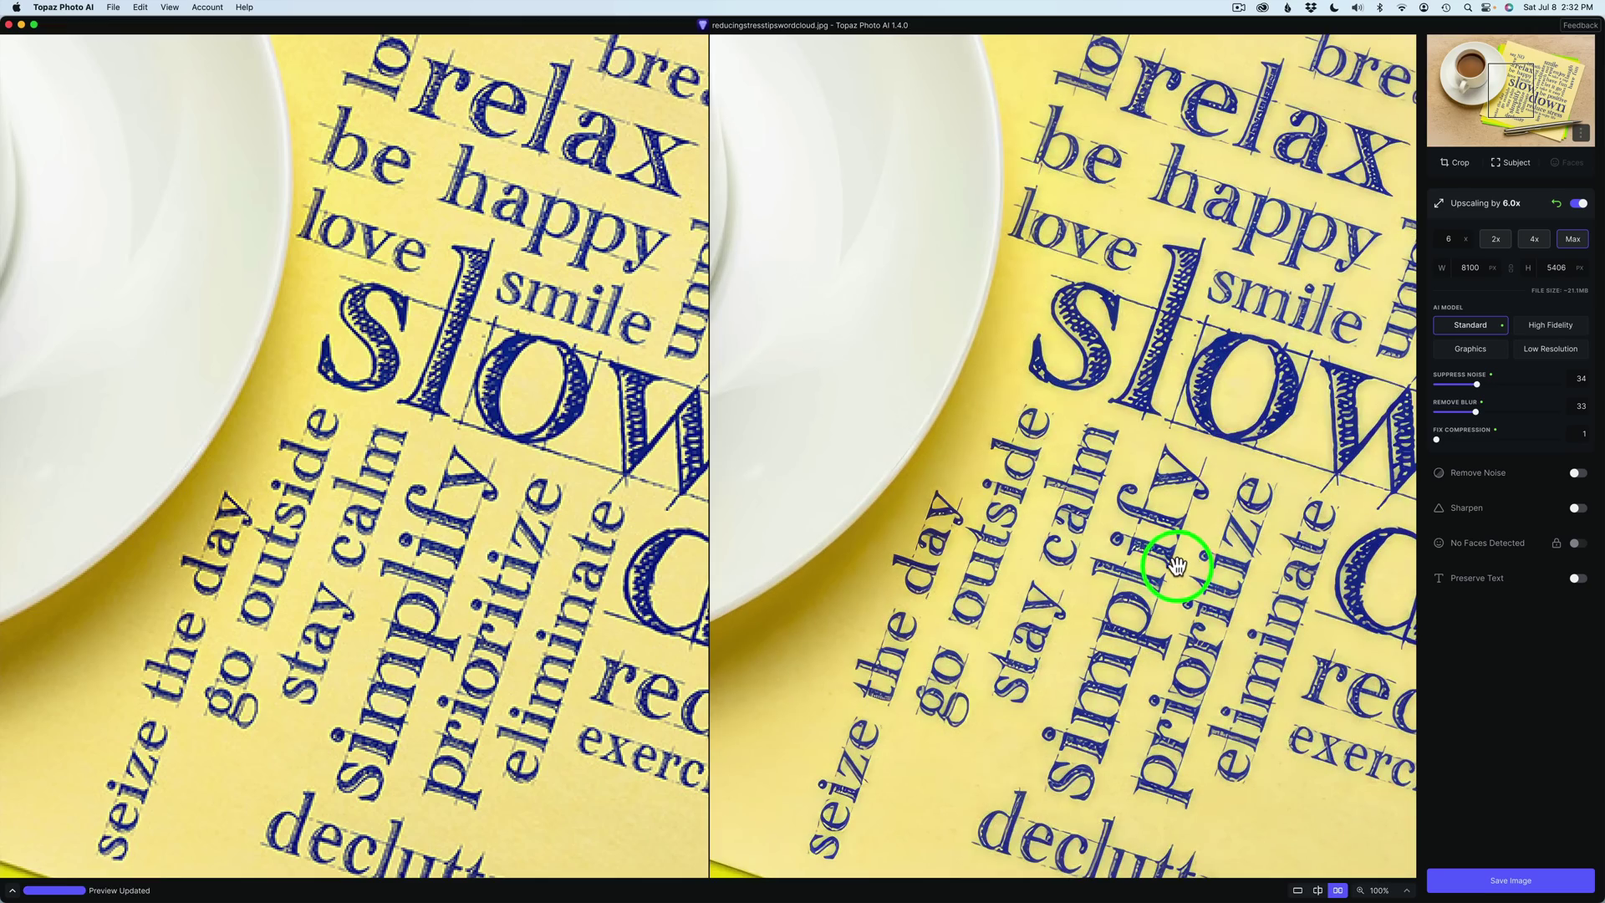
drag(1176, 563, 854, 484)
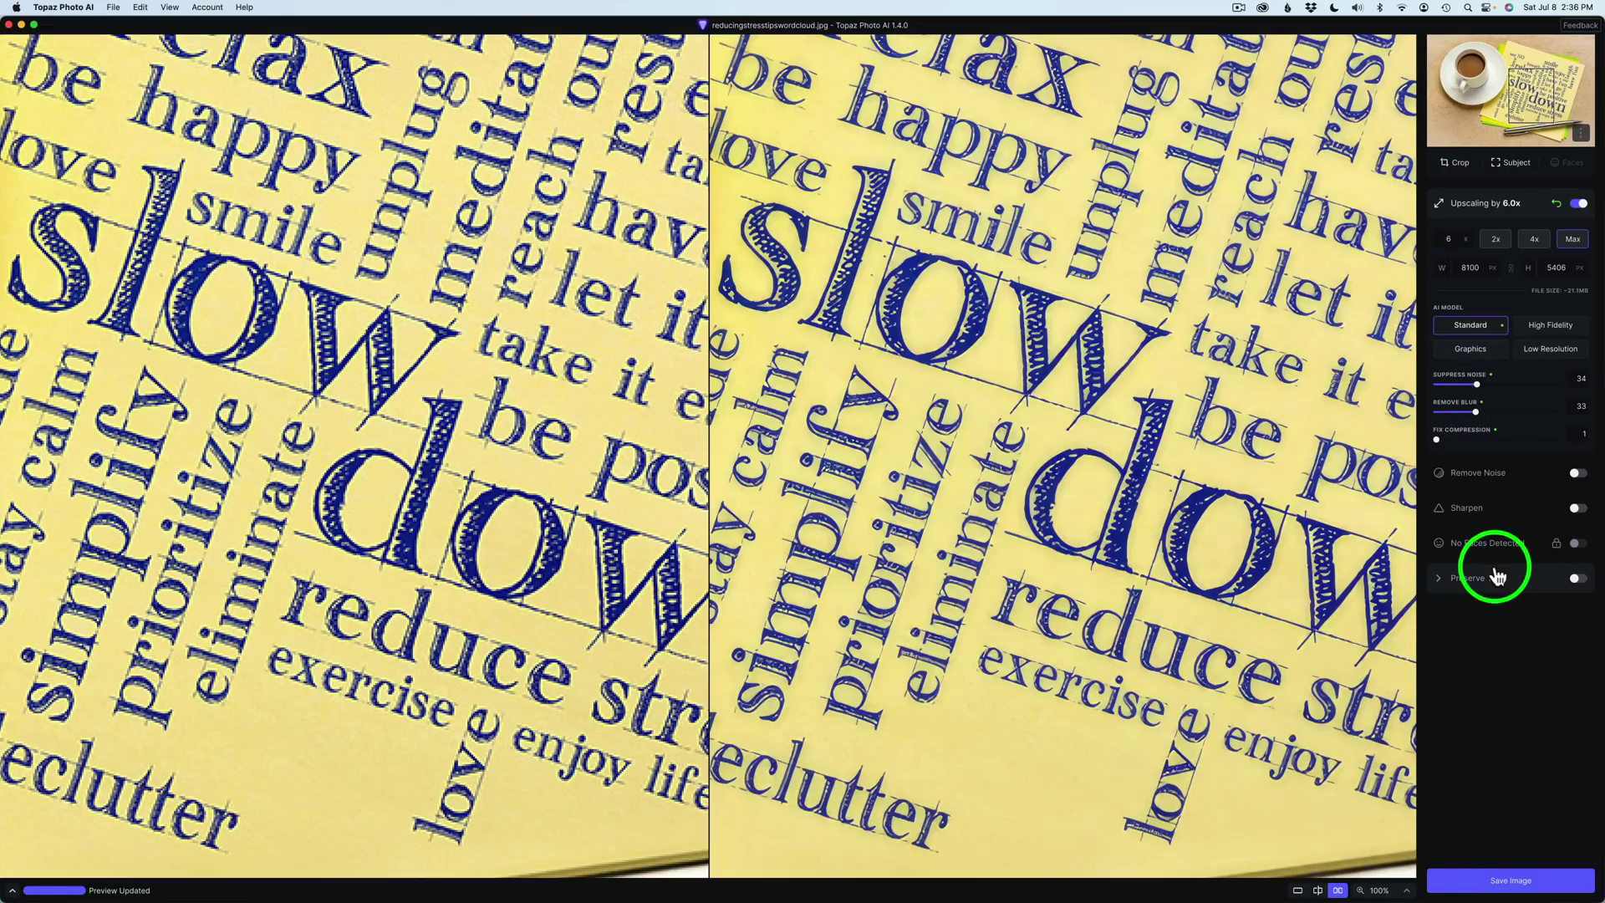
- Turn on Preserve Text, covering all the word-cloud text on the yellow note with a size 120 brush and applying the selection
click(1577, 579)
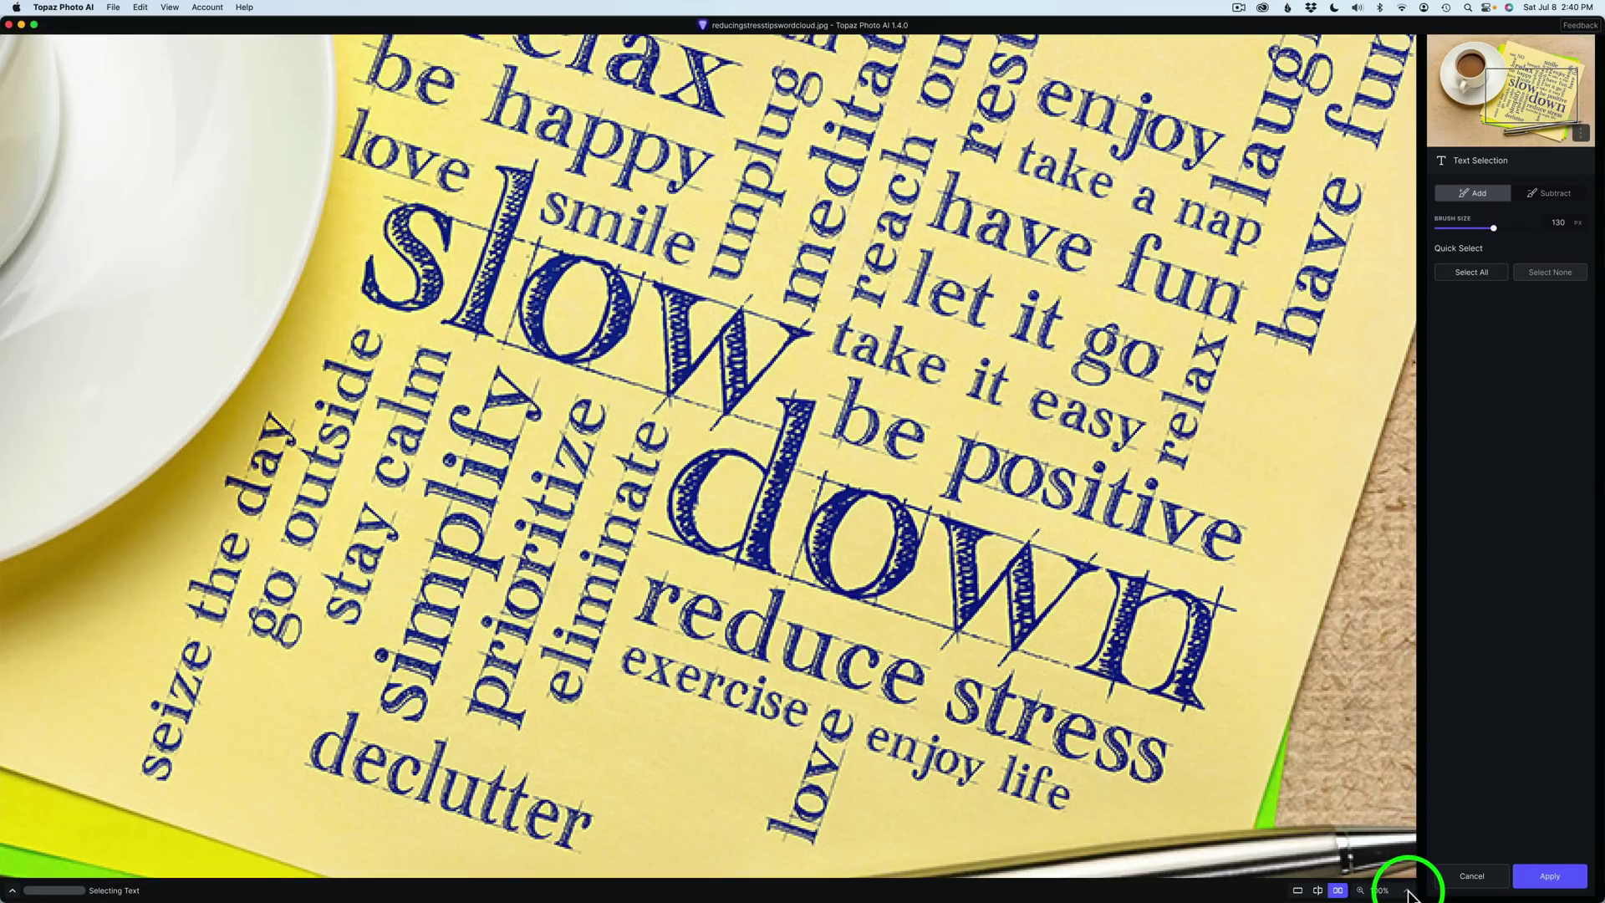
click(1409, 891)
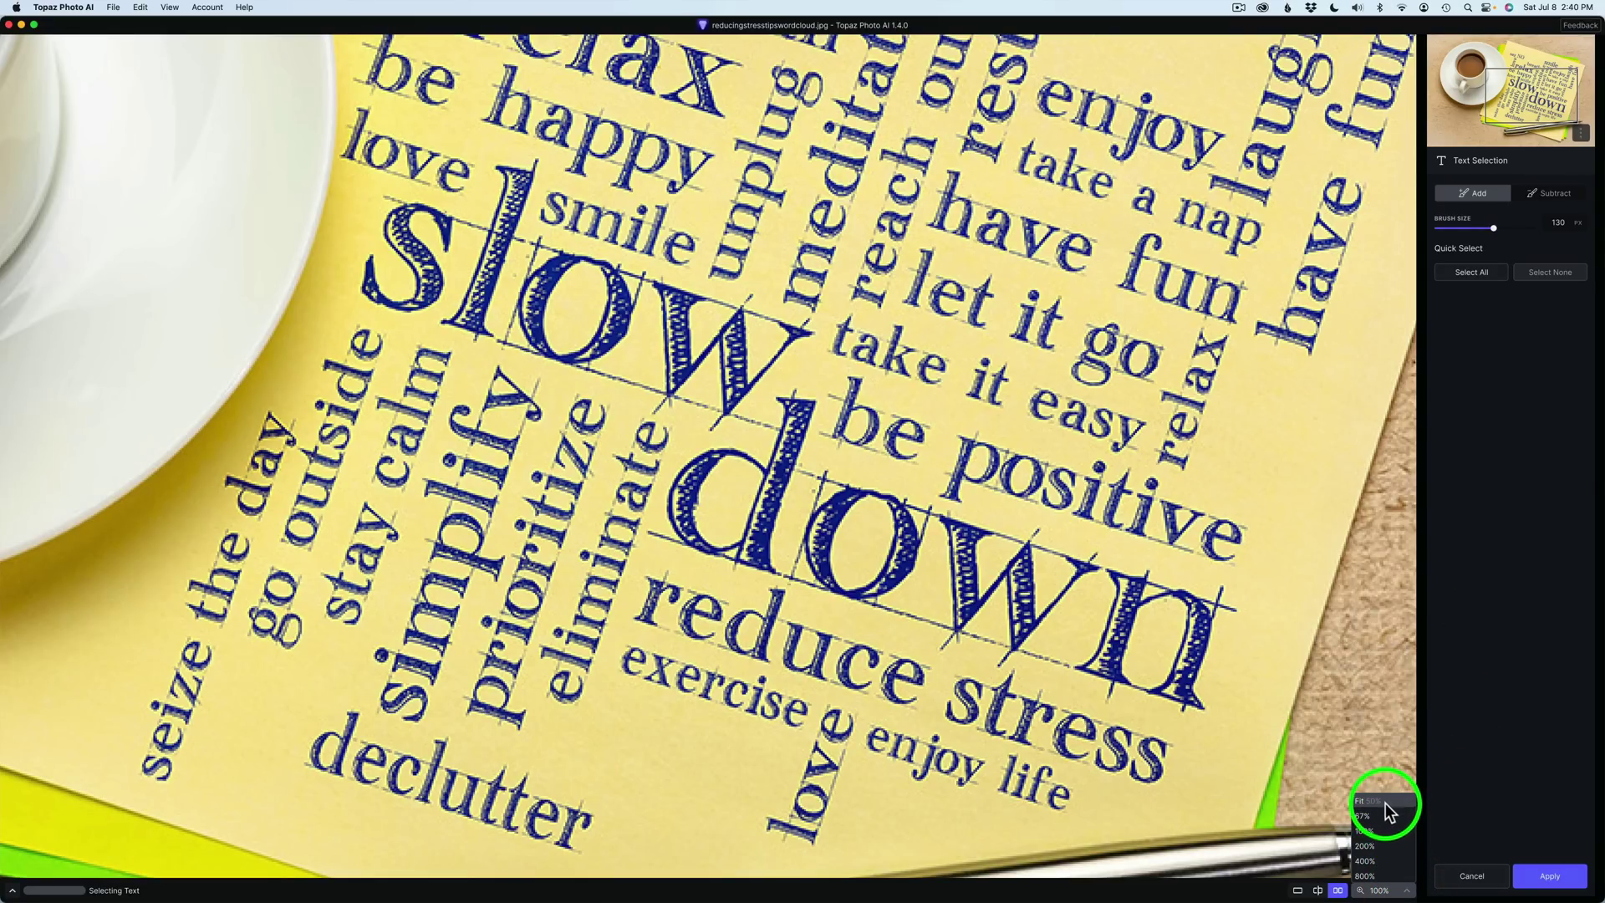
click(1371, 801)
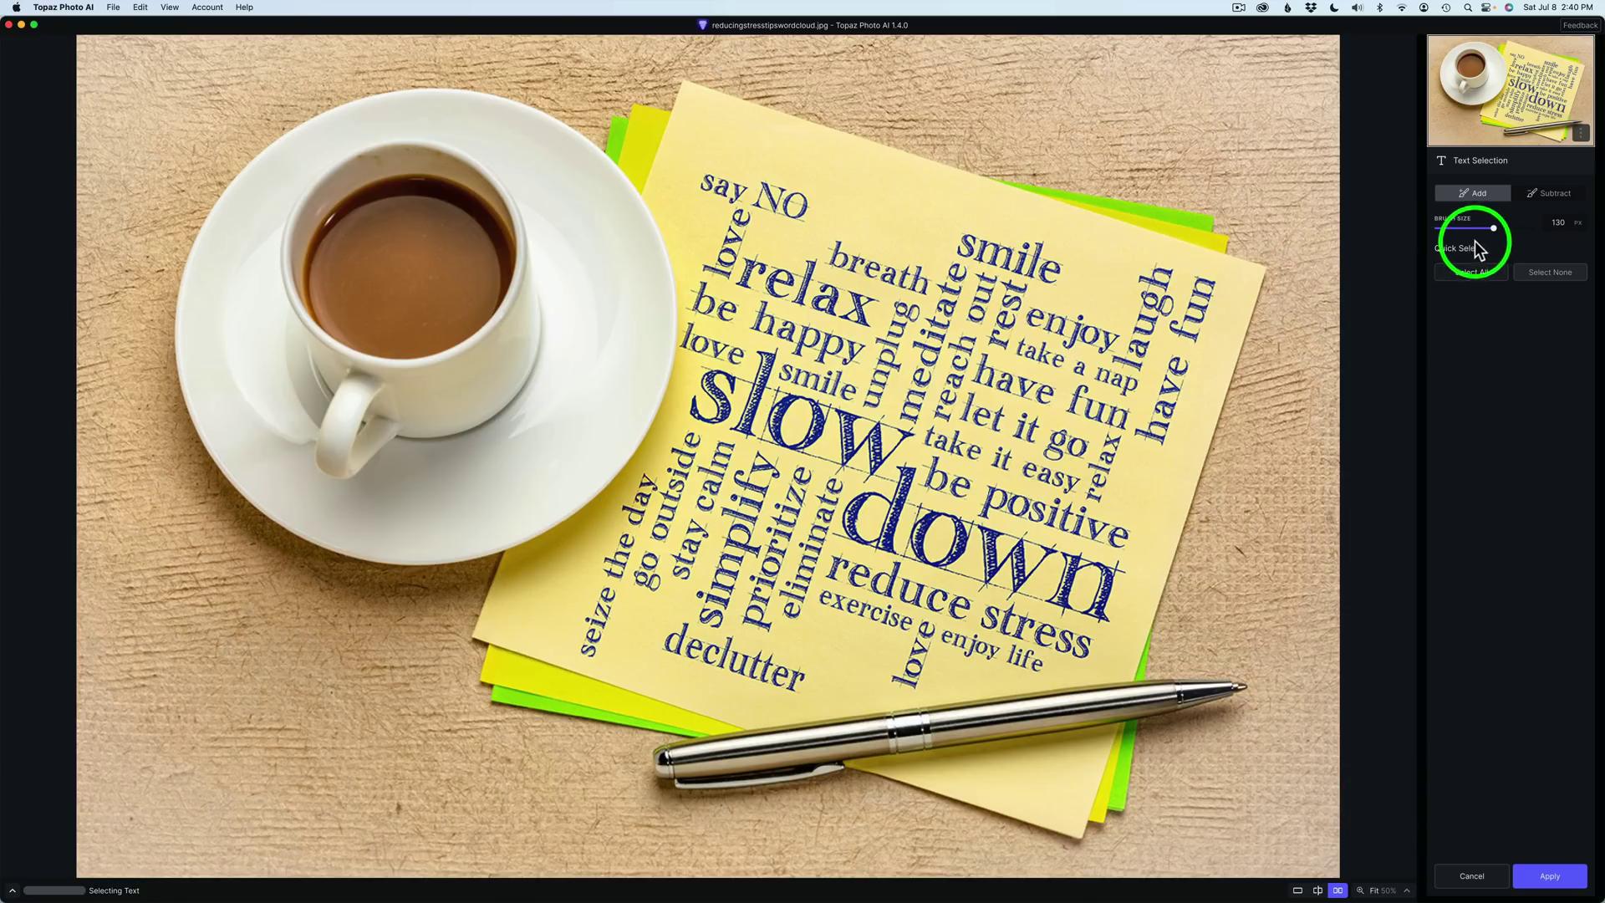
mouse_move(1494, 227)
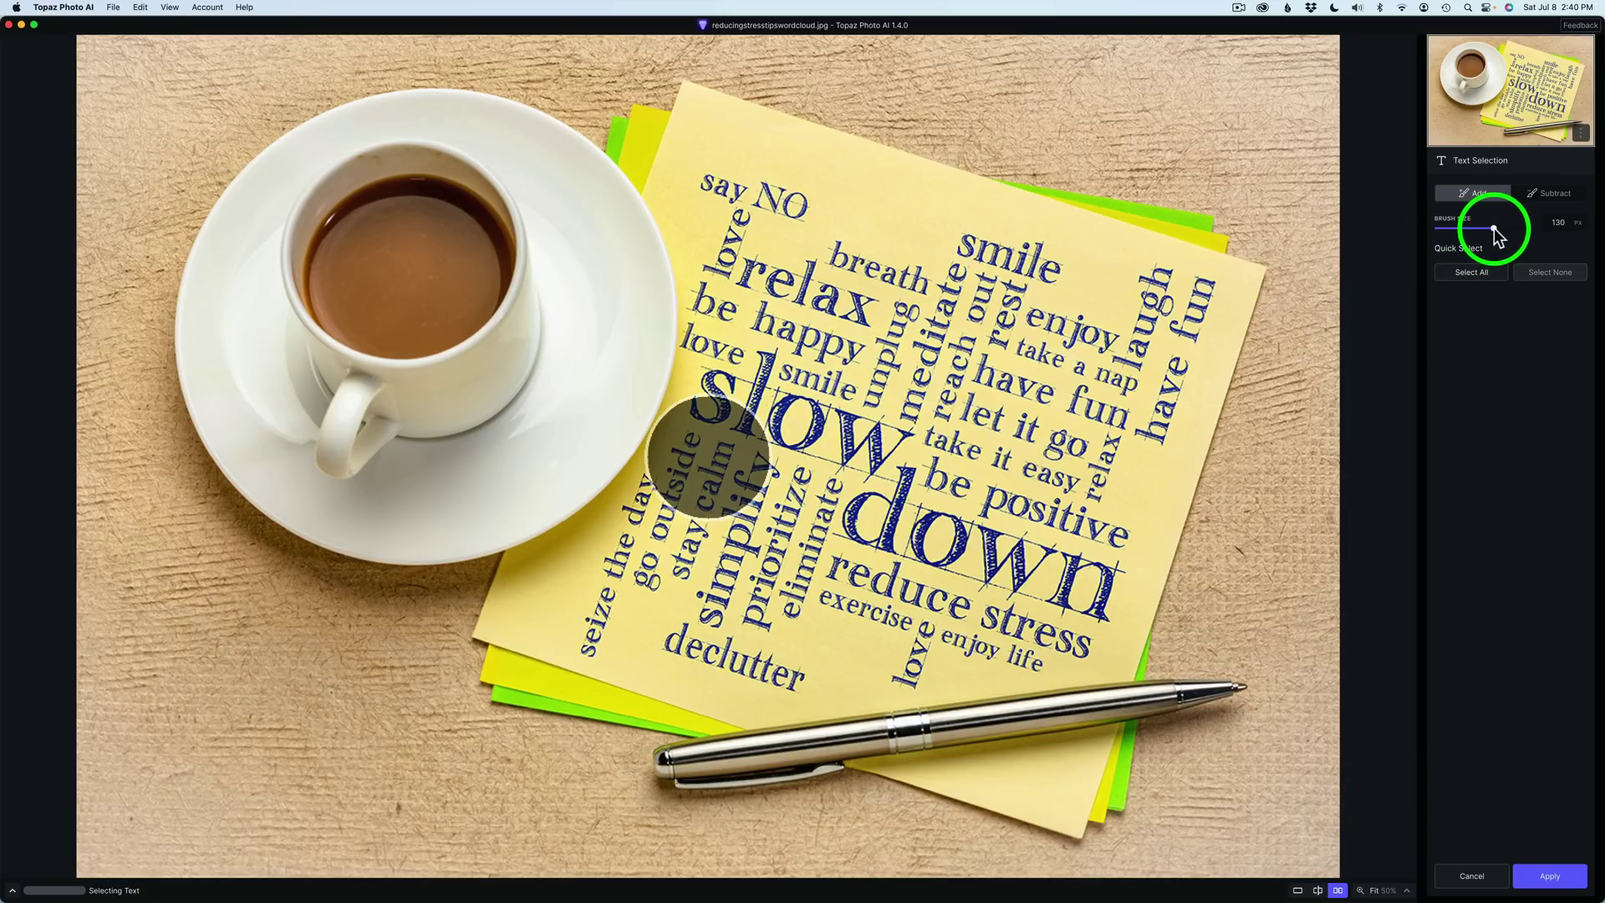
drag(1494, 229, 1469, 231)
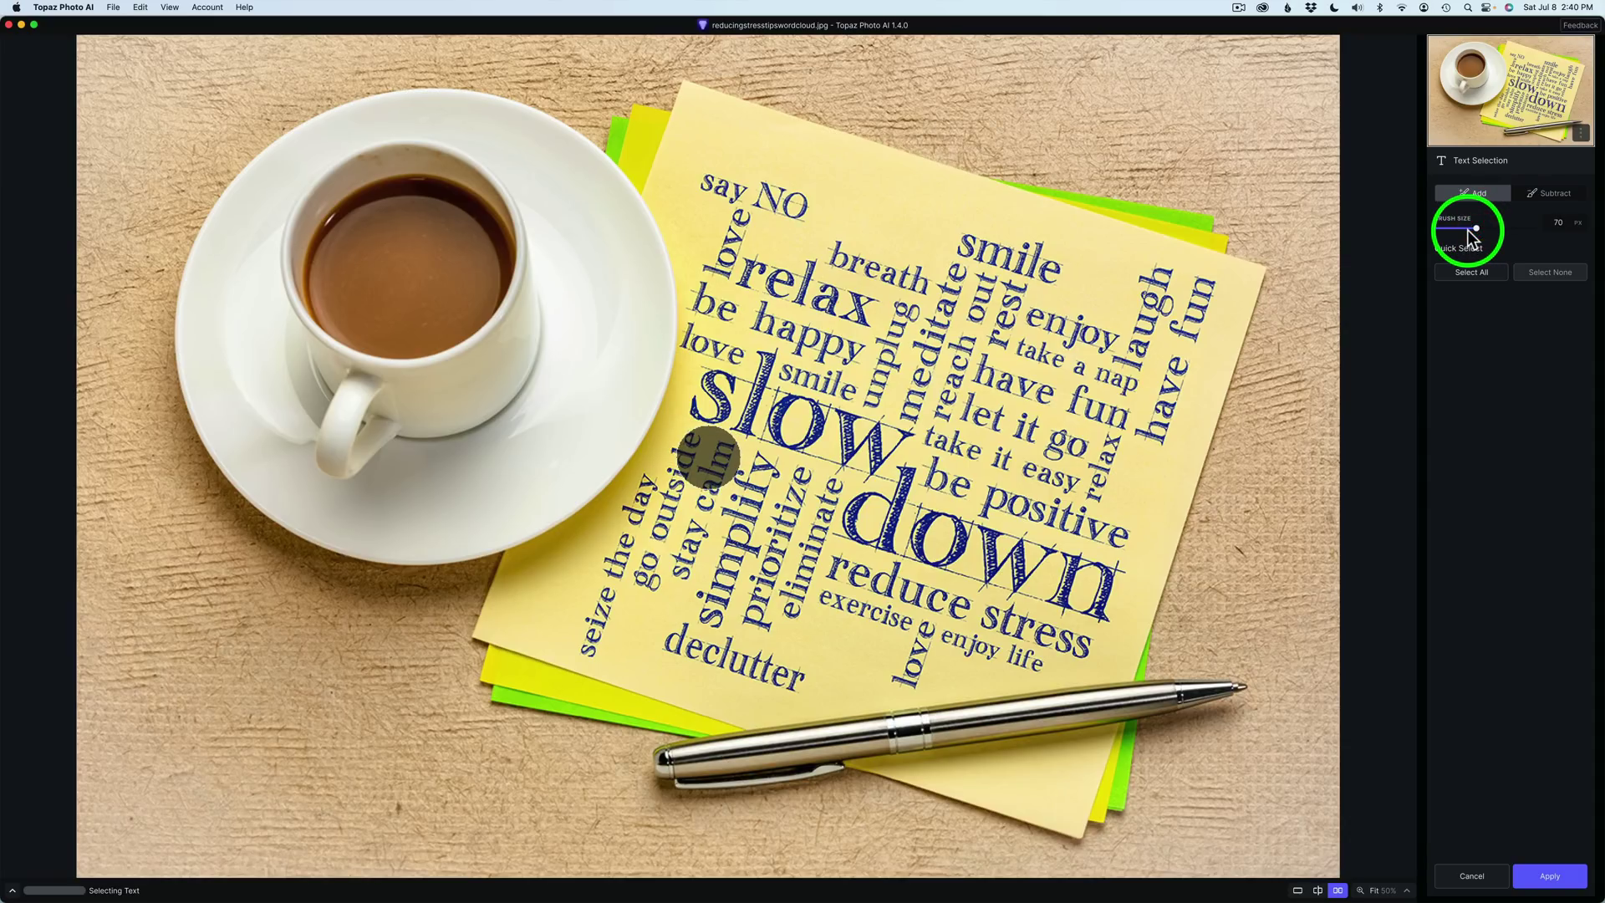
drag(1470, 234, 1471, 237)
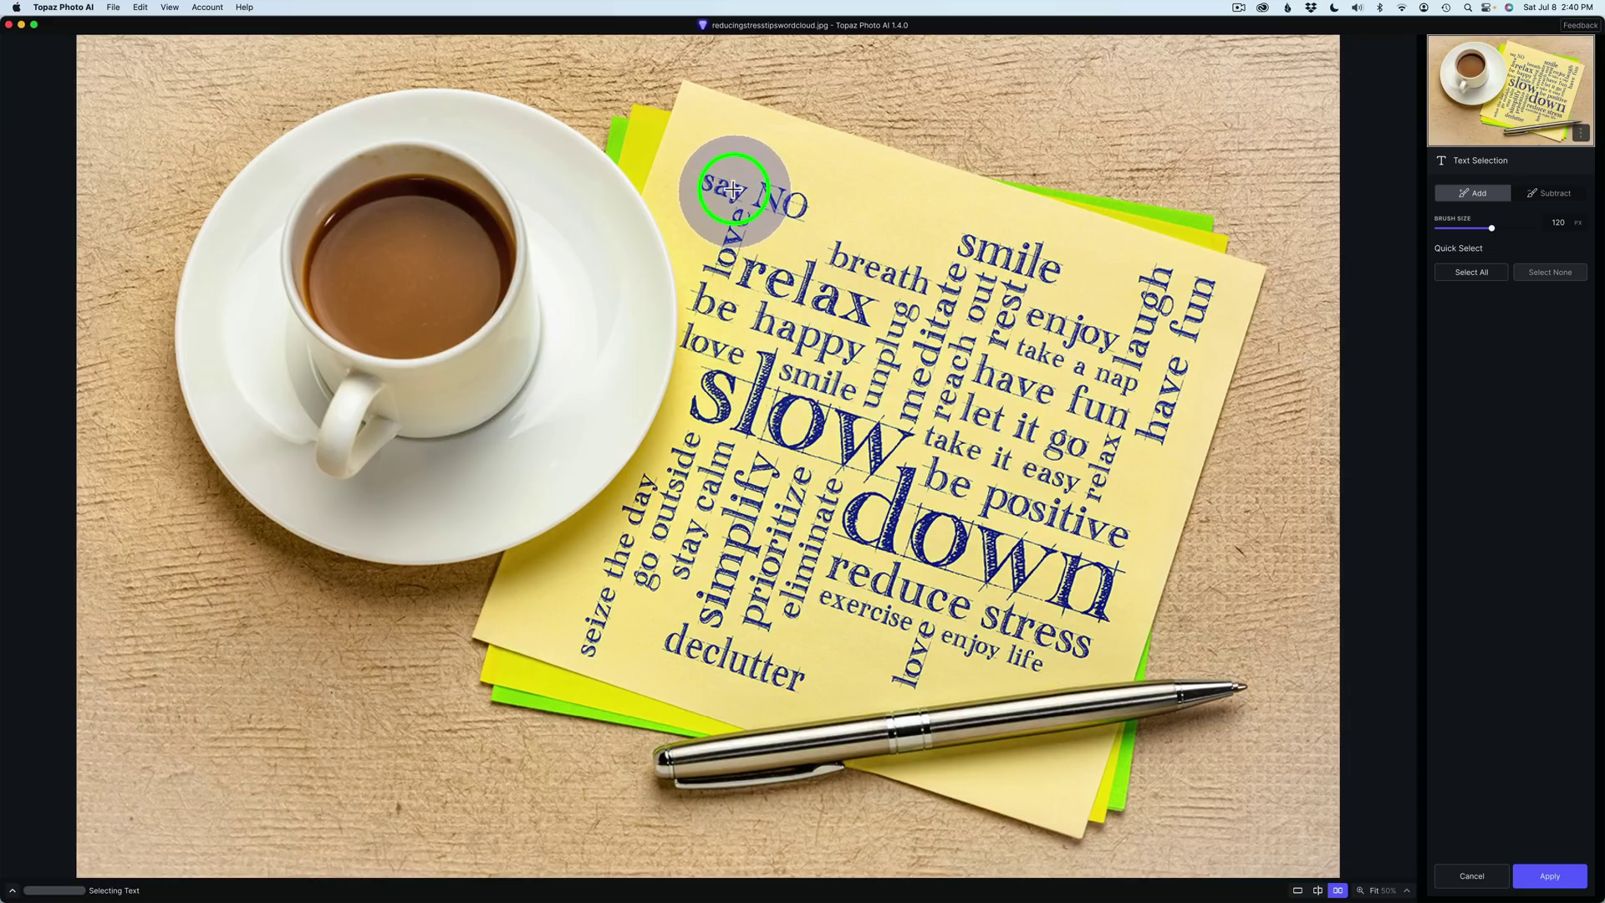
mouse_move(735, 186)
mouse_down()
mouse_move(1181, 306)
mouse_move(758, 242)
mouse_move(720, 335)
mouse_move(736, 399)
mouse_move(888, 437)
mouse_move(818, 315)
mouse_move(927, 332)
mouse_move(1019, 380)
mouse_move(1048, 443)
mouse_move(1145, 358)
mouse_move(1149, 384)
mouse_move(1057, 613)
mouse_move(913, 643)
mouse_move(643, 629)
mouse_move(662, 552)
mouse_move(732, 444)
mouse_move(813, 484)
mouse_move(845, 574)
mouse_move(917, 555)
mouse_move(1037, 468)
mouse_move(1010, 494)
mouse_move(981, 472)
mouse_up()
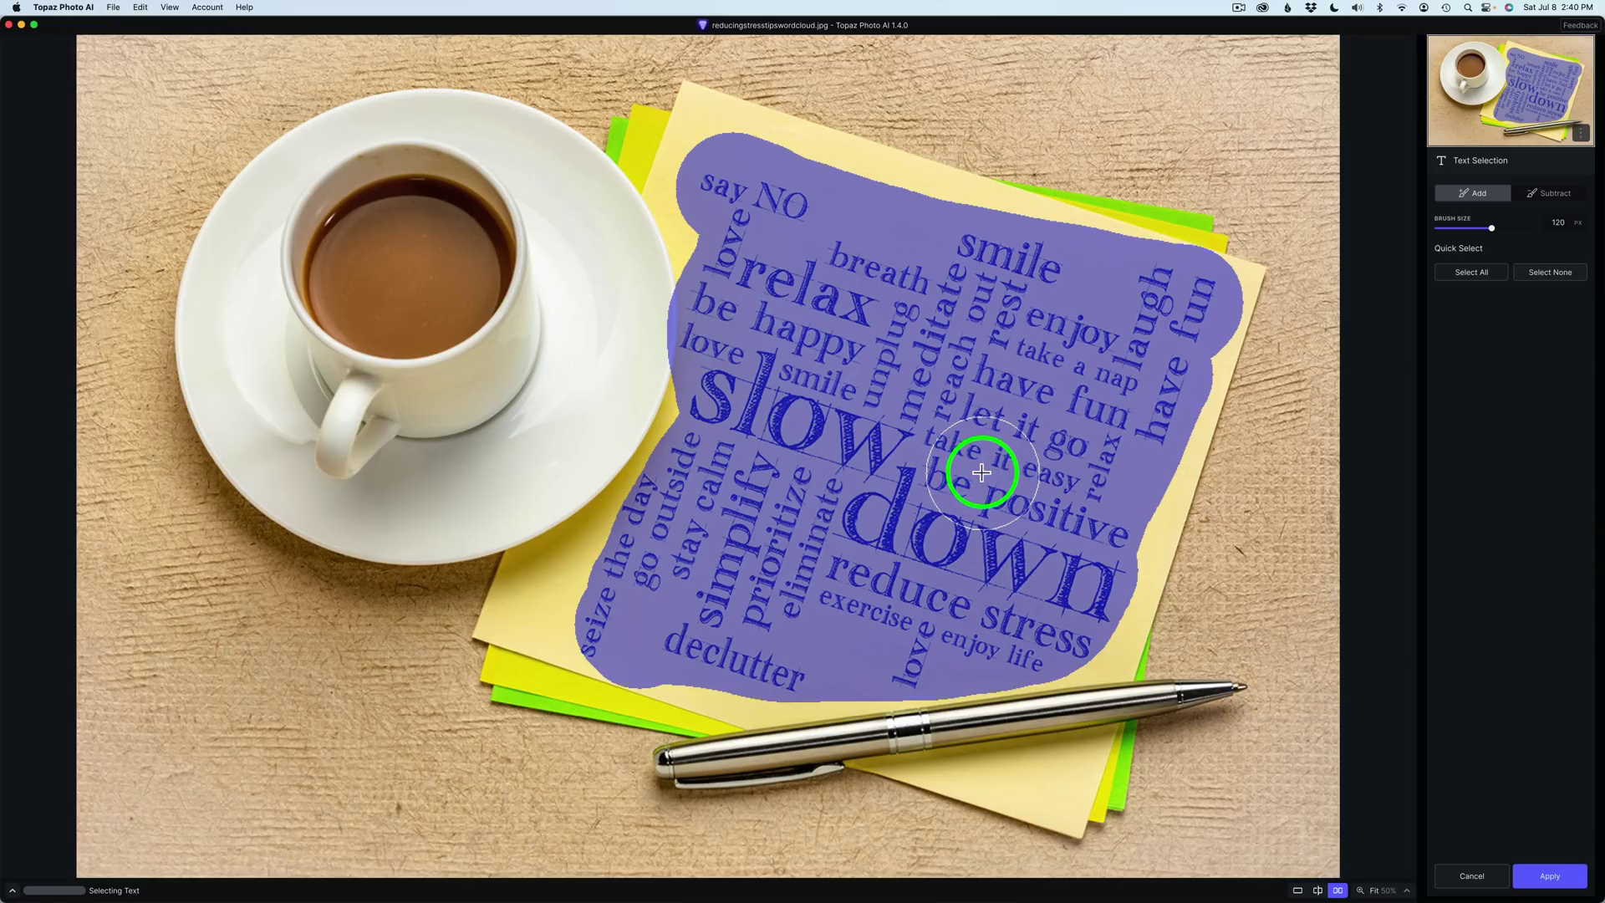
click(1550, 875)
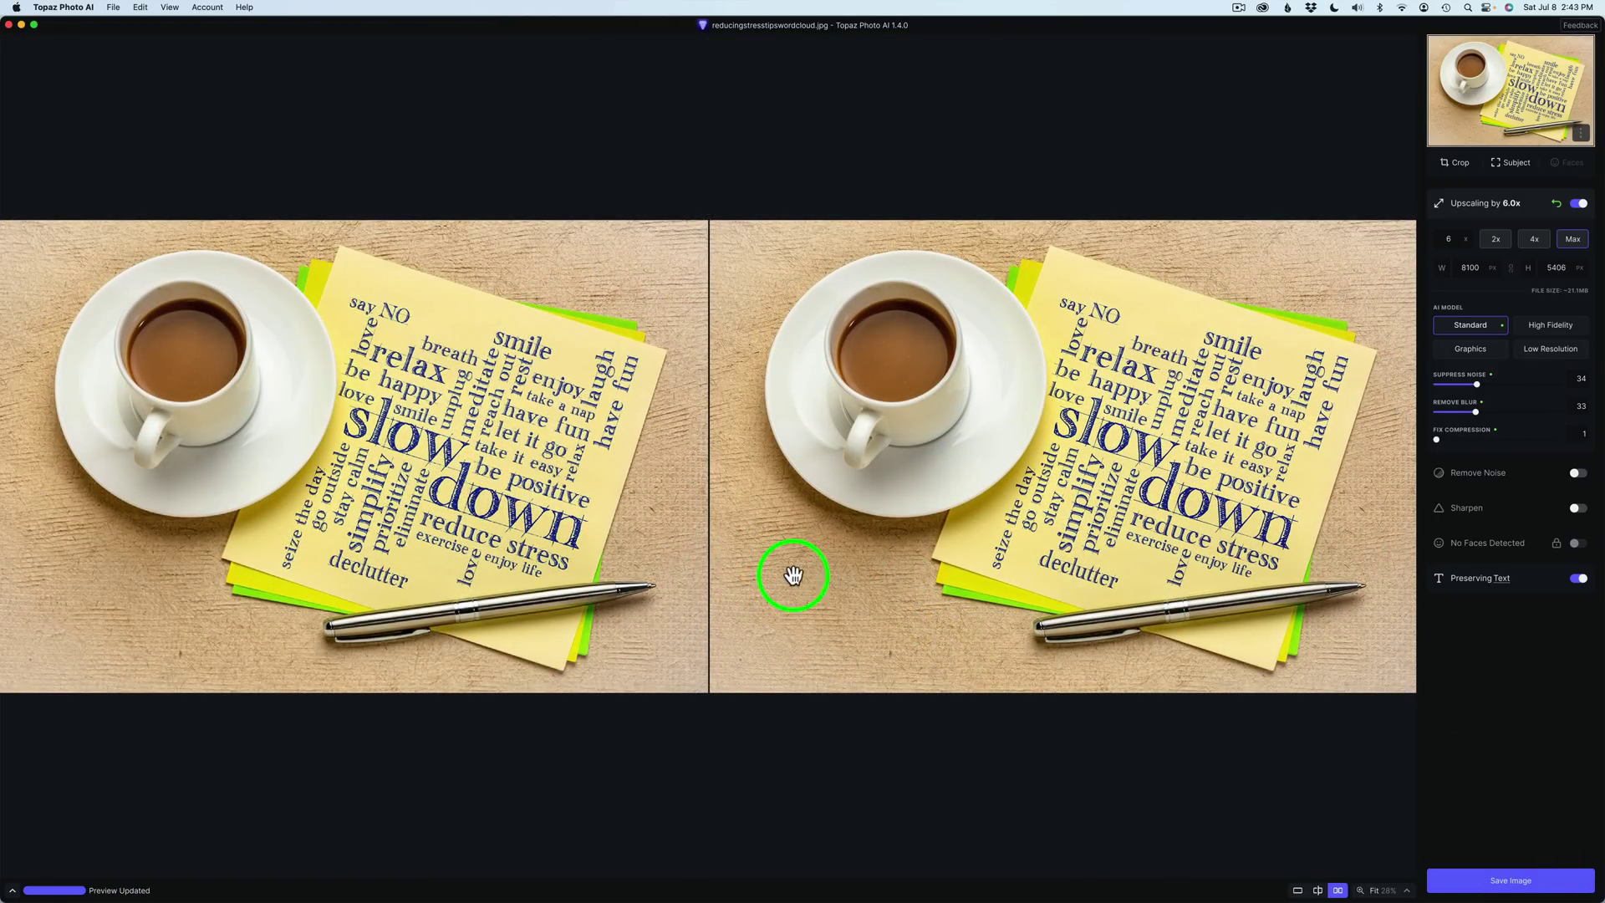
- Inspect the word-cloud text at 200% zoom side by side with the original, from "simplify" and "declutter" to "reduce stress"
click(1388, 890)
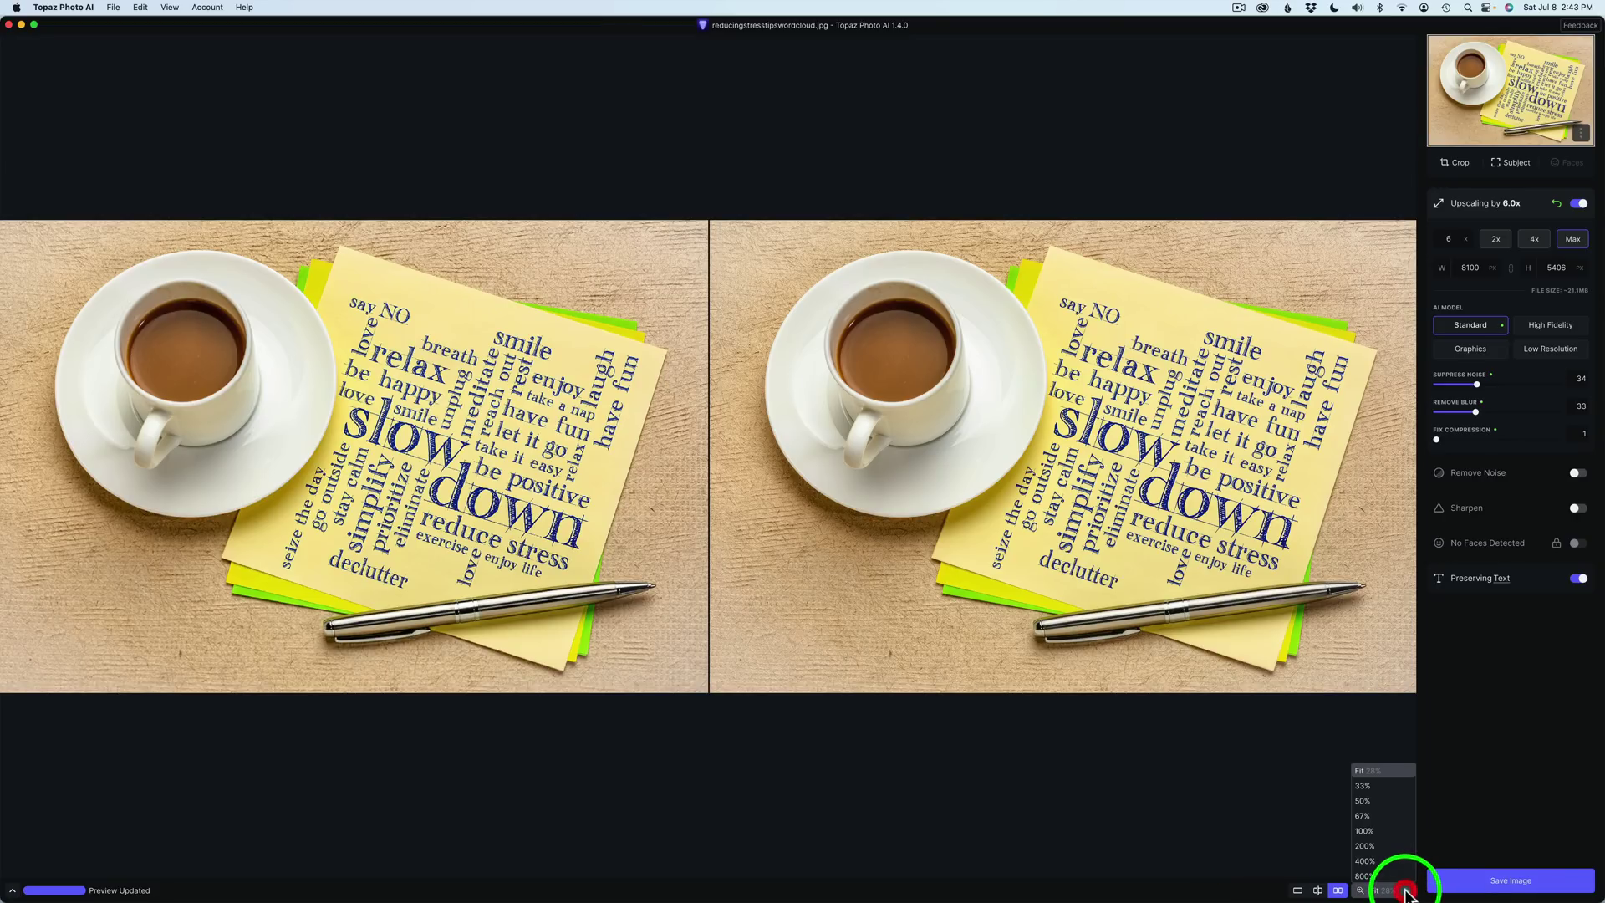
click(1374, 843)
drag(1201, 654, 961, 404)
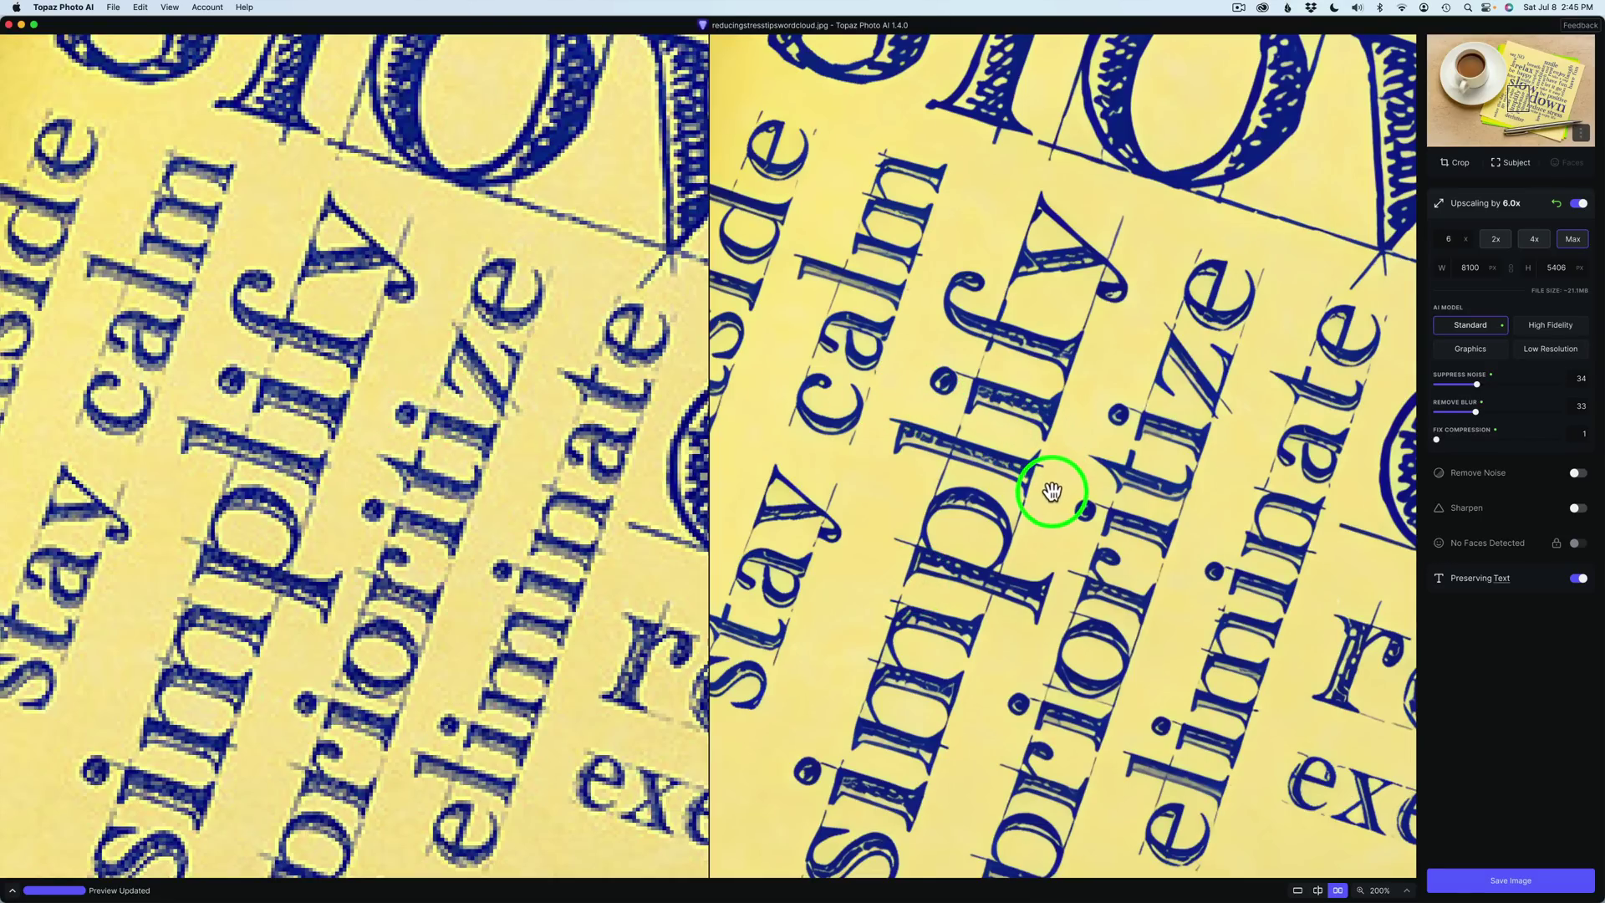
drag(1046, 488, 1093, 179)
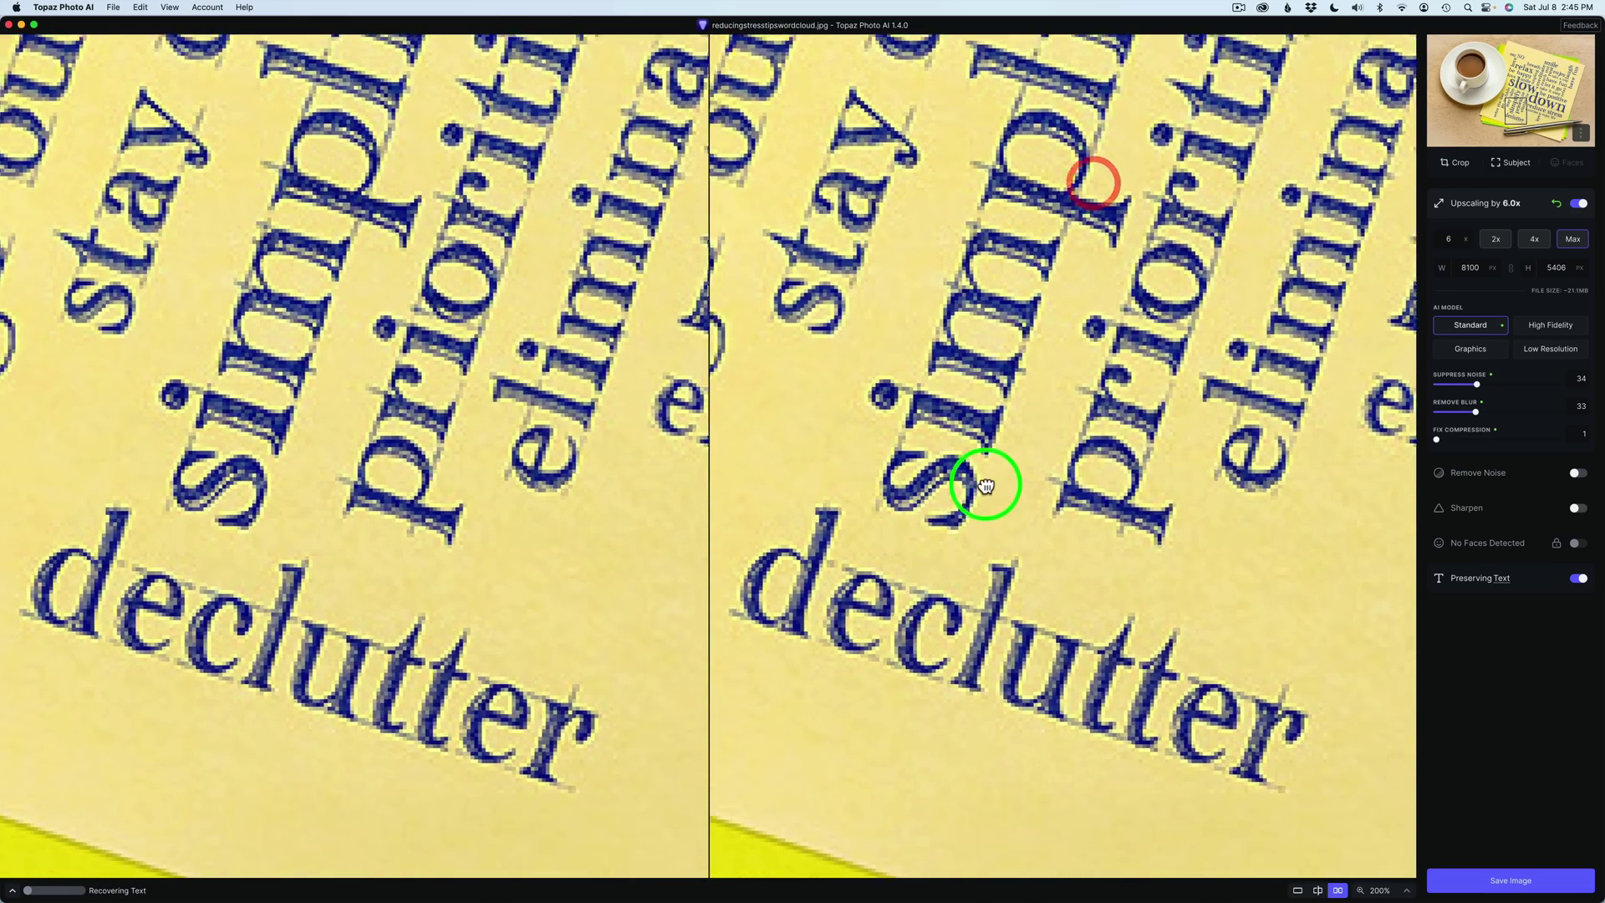
drag(986, 477, 990, 382)
click(992, 532)
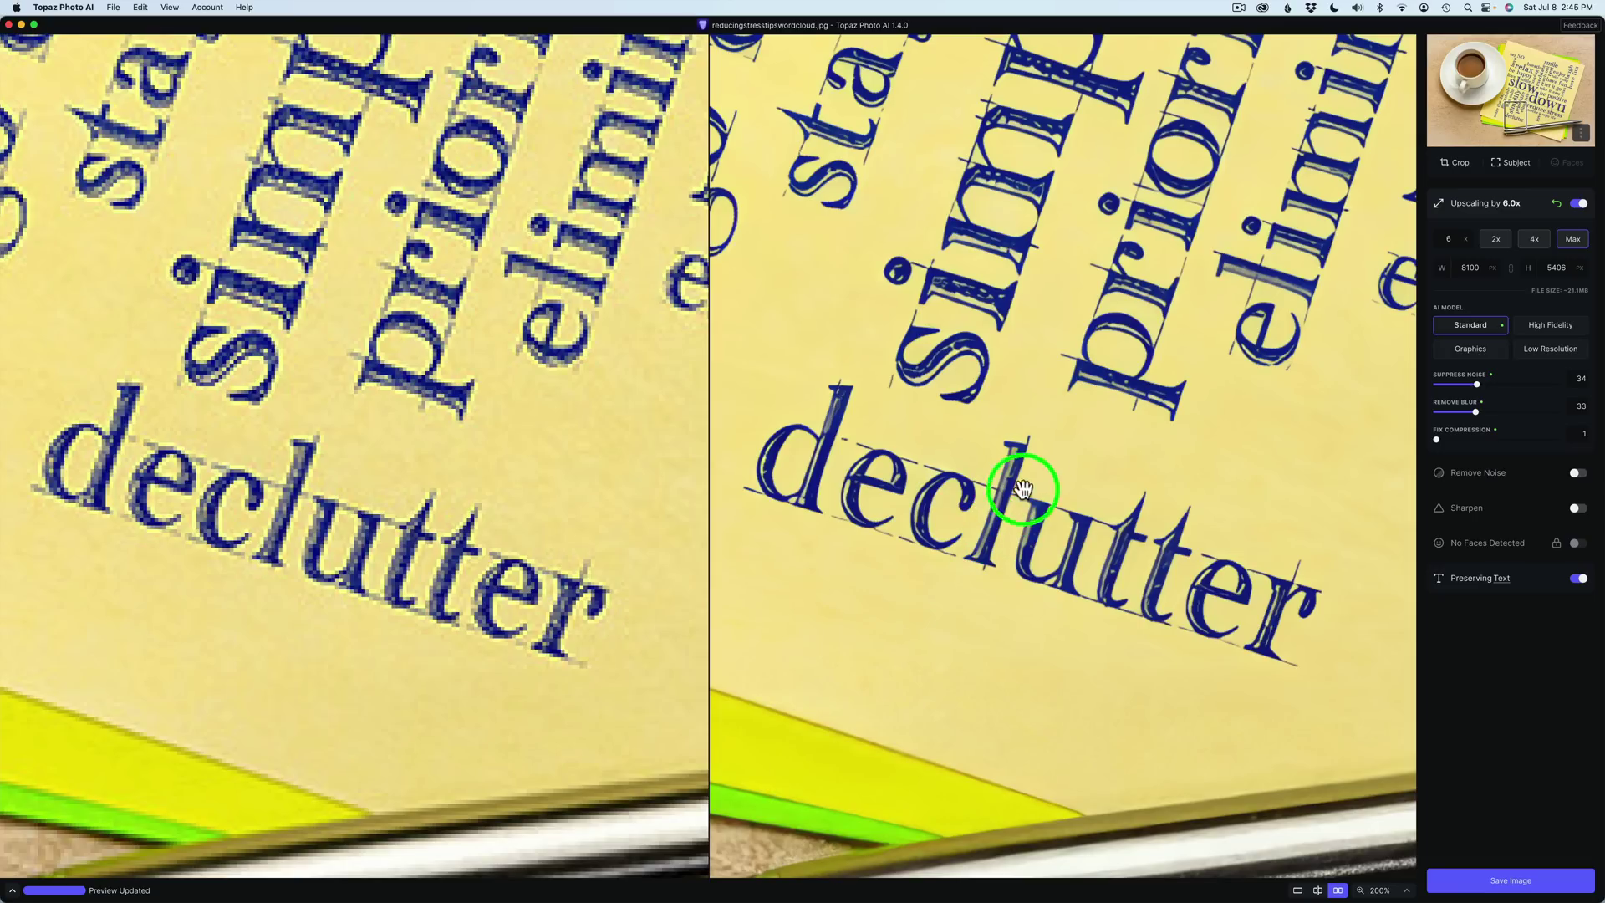
scroll(939, 466, up, 5)
drag(1295, 366, 903, 403)
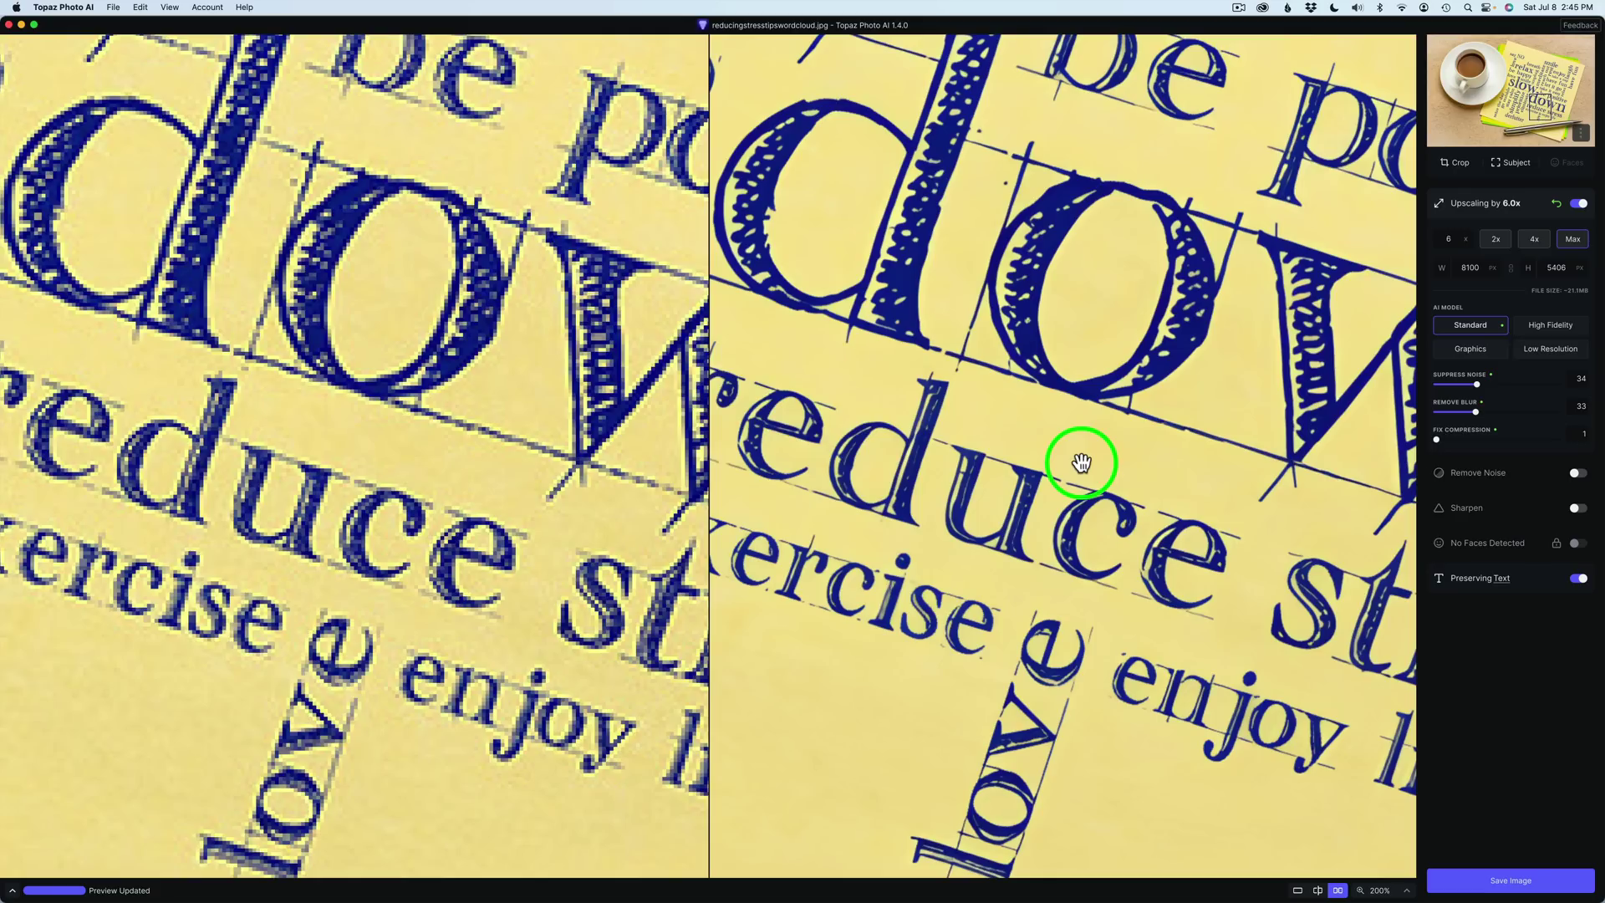
- Compare the text with Preserve Text off and on, around "down" and "reduce" and around "meditate" and "reach"
click(1579, 579)
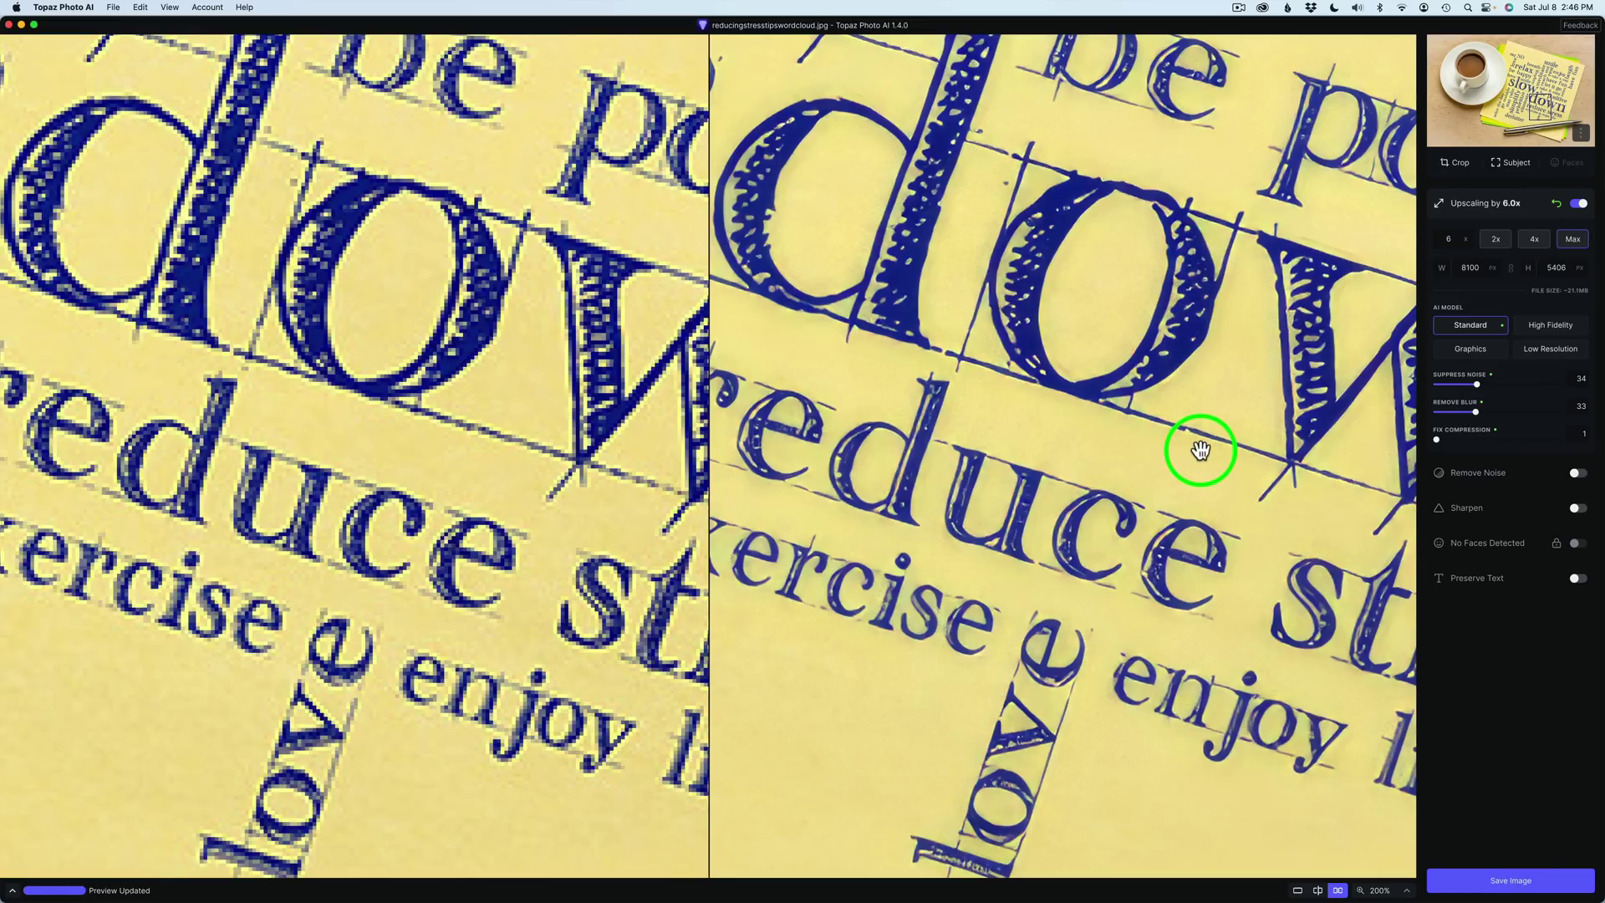
click(1577, 578)
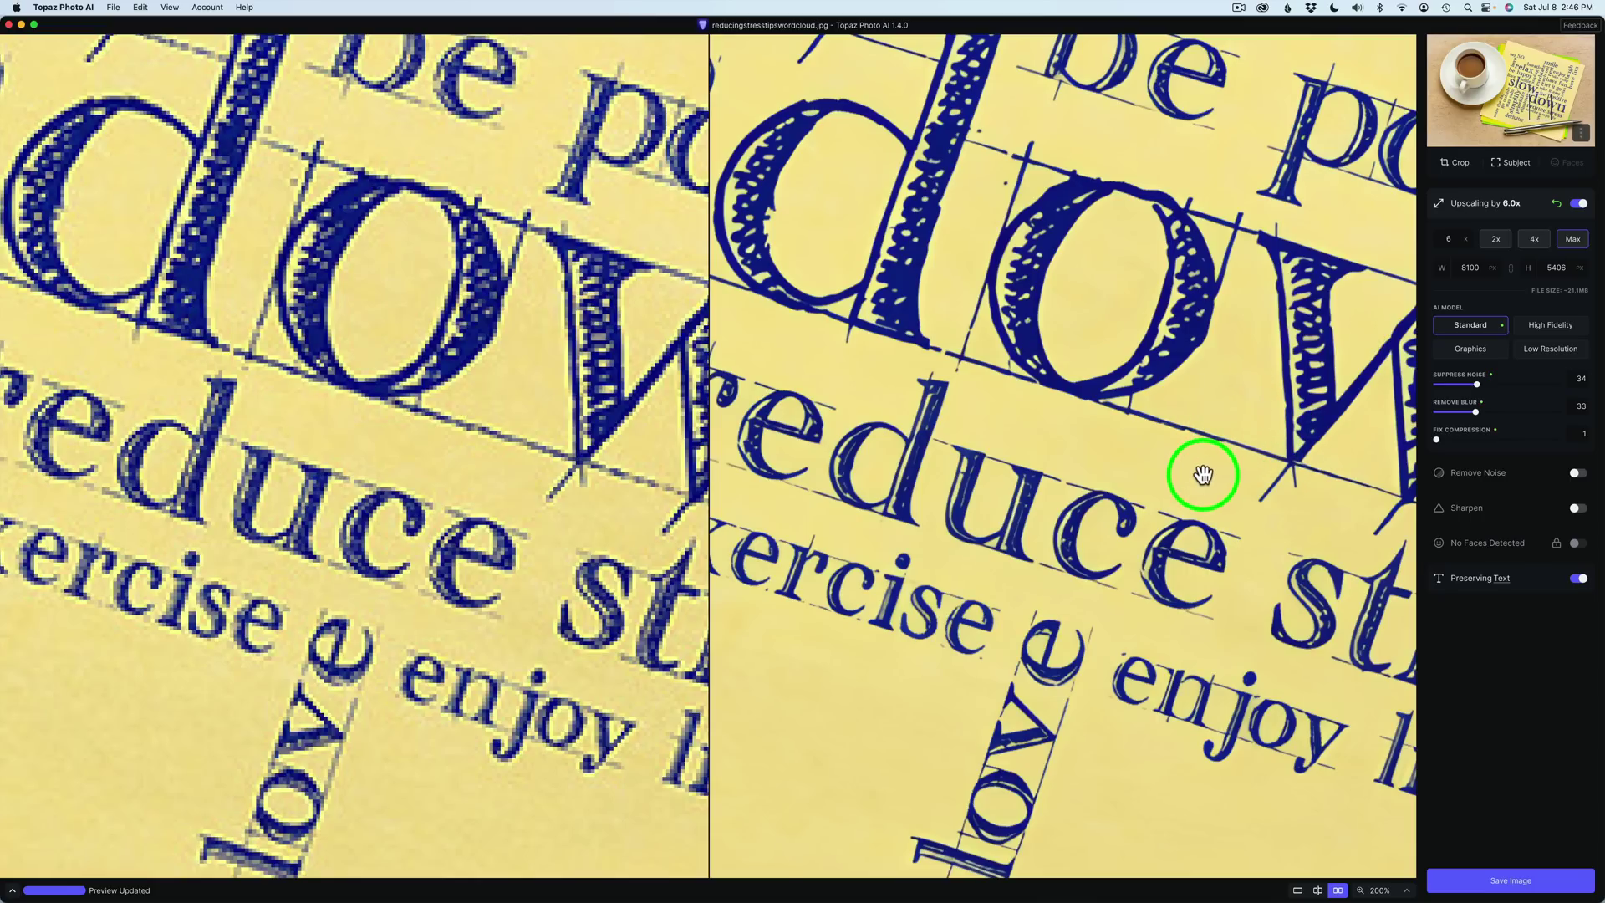
drag(1107, 240, 1141, 656)
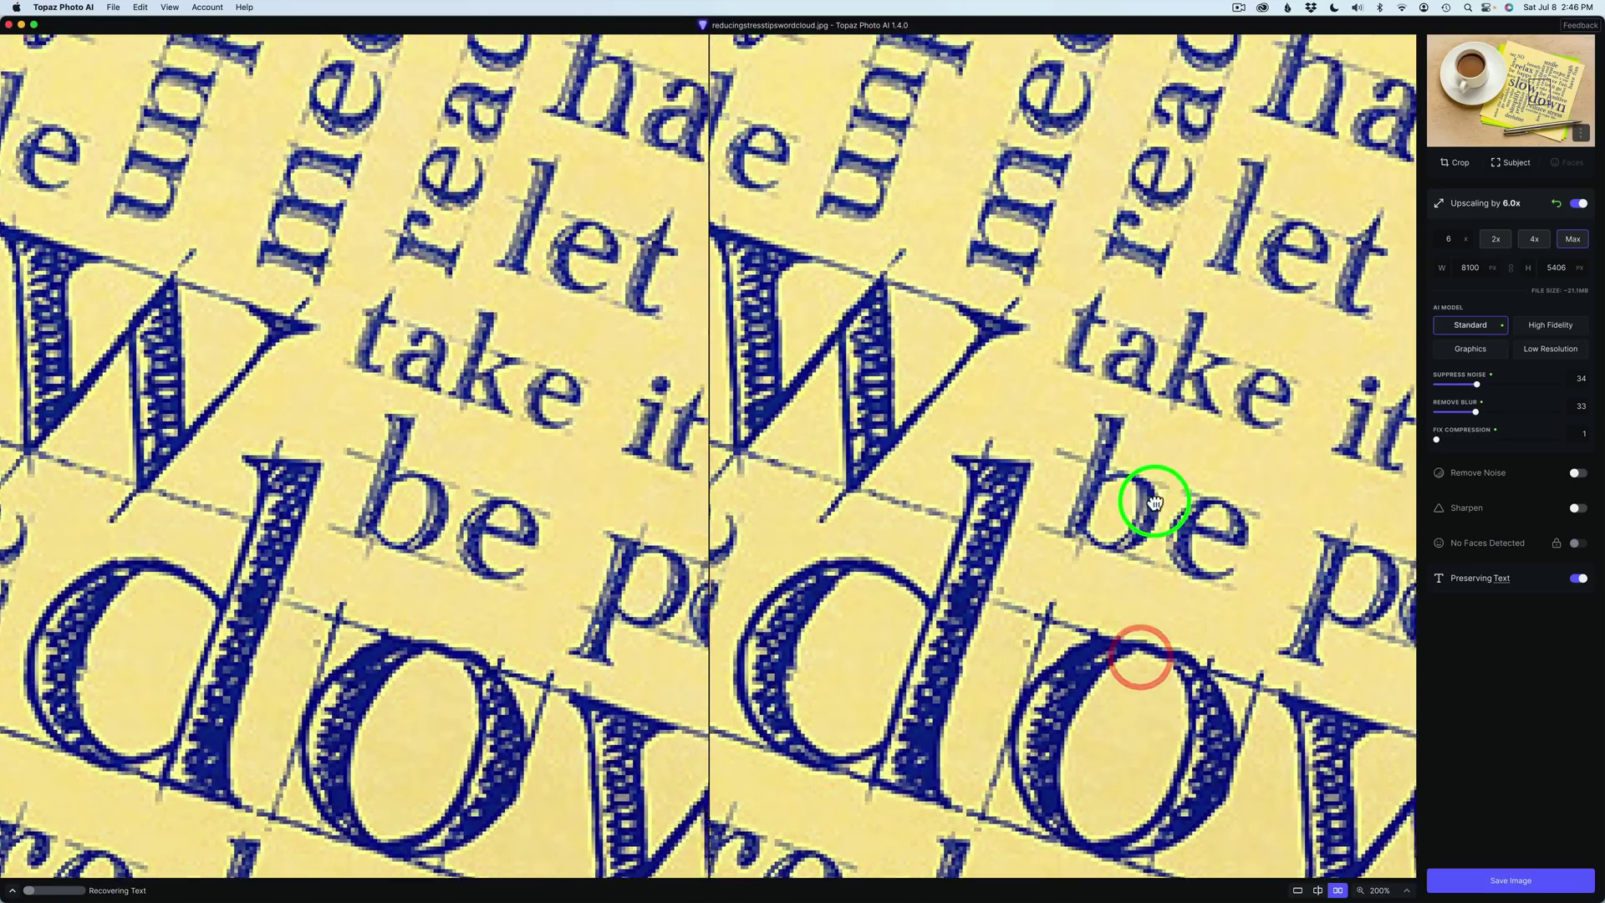
drag(1154, 502, 1100, 763)
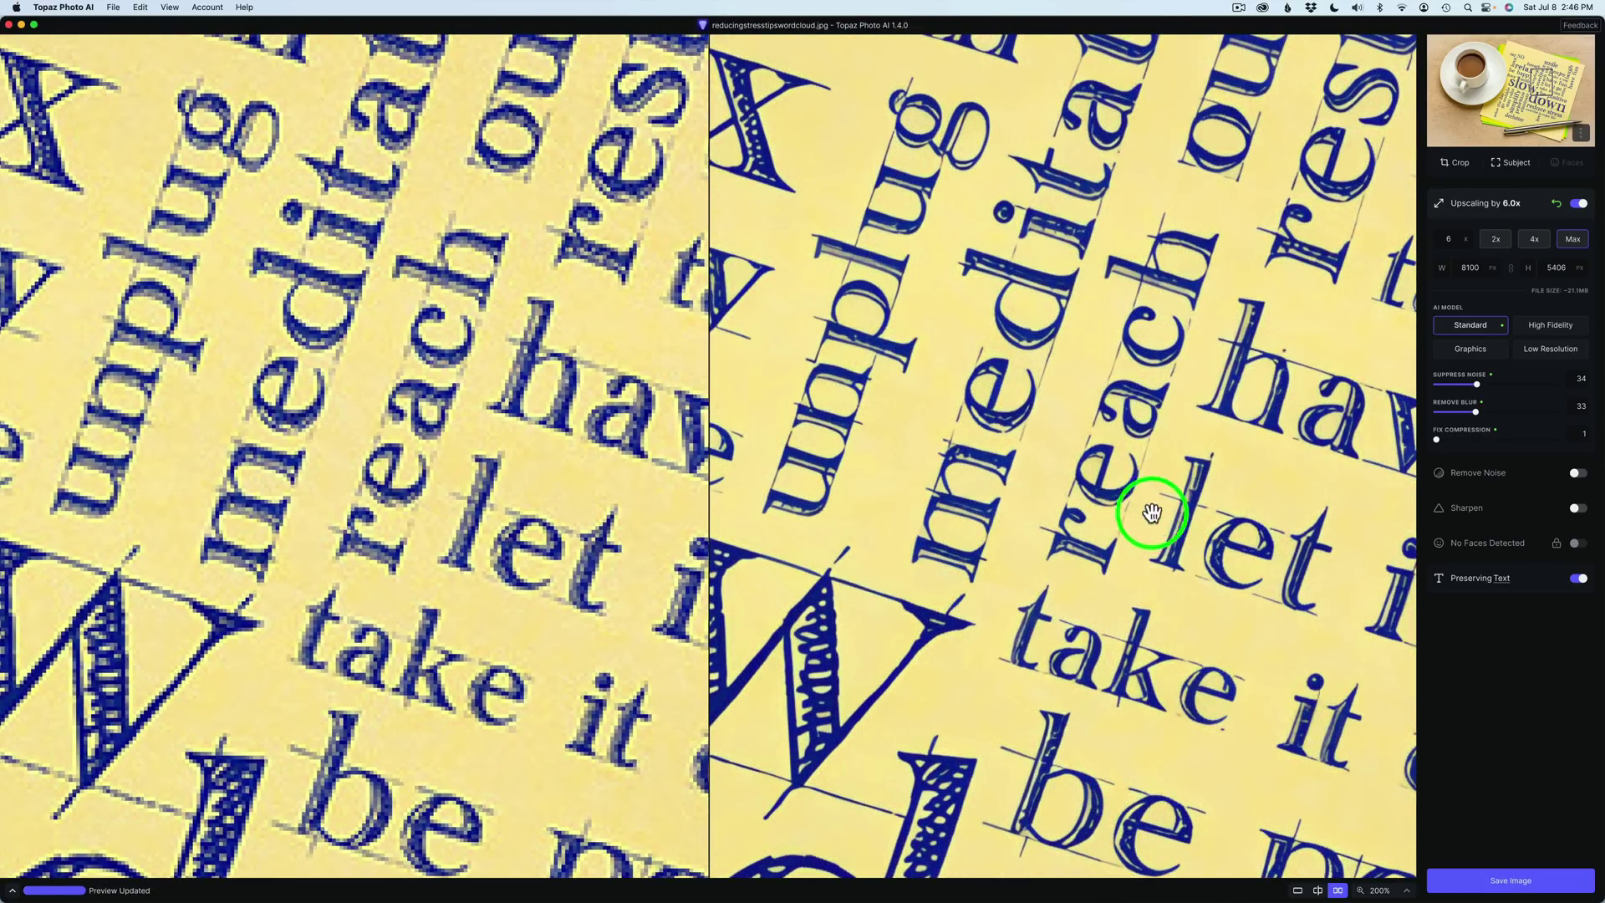
click(1579, 579)
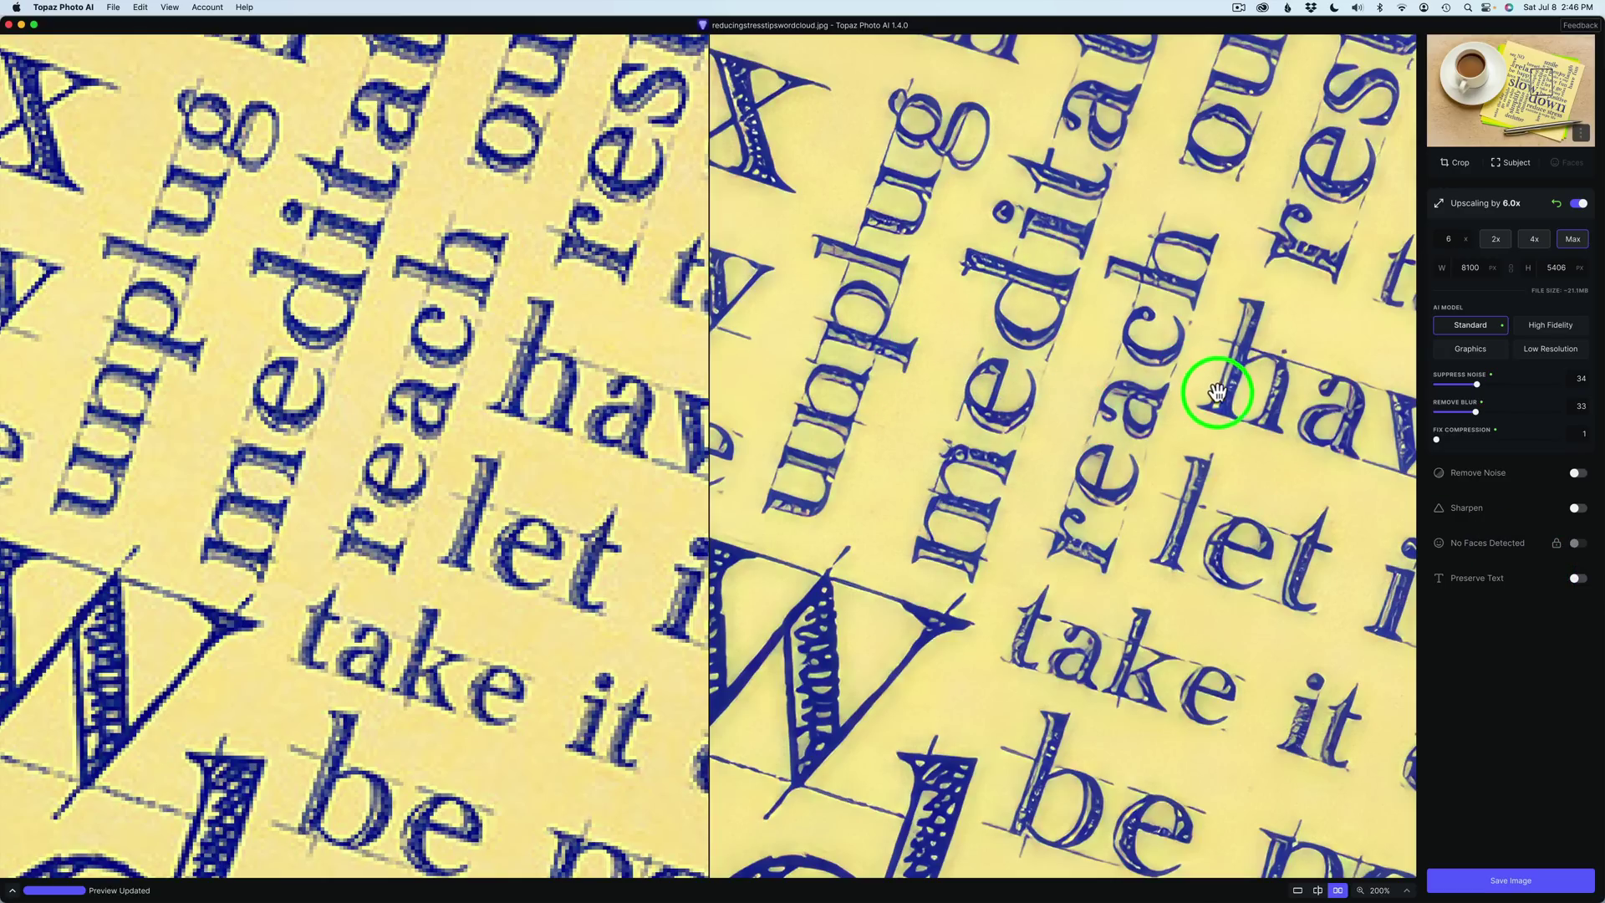
click(1576, 579)
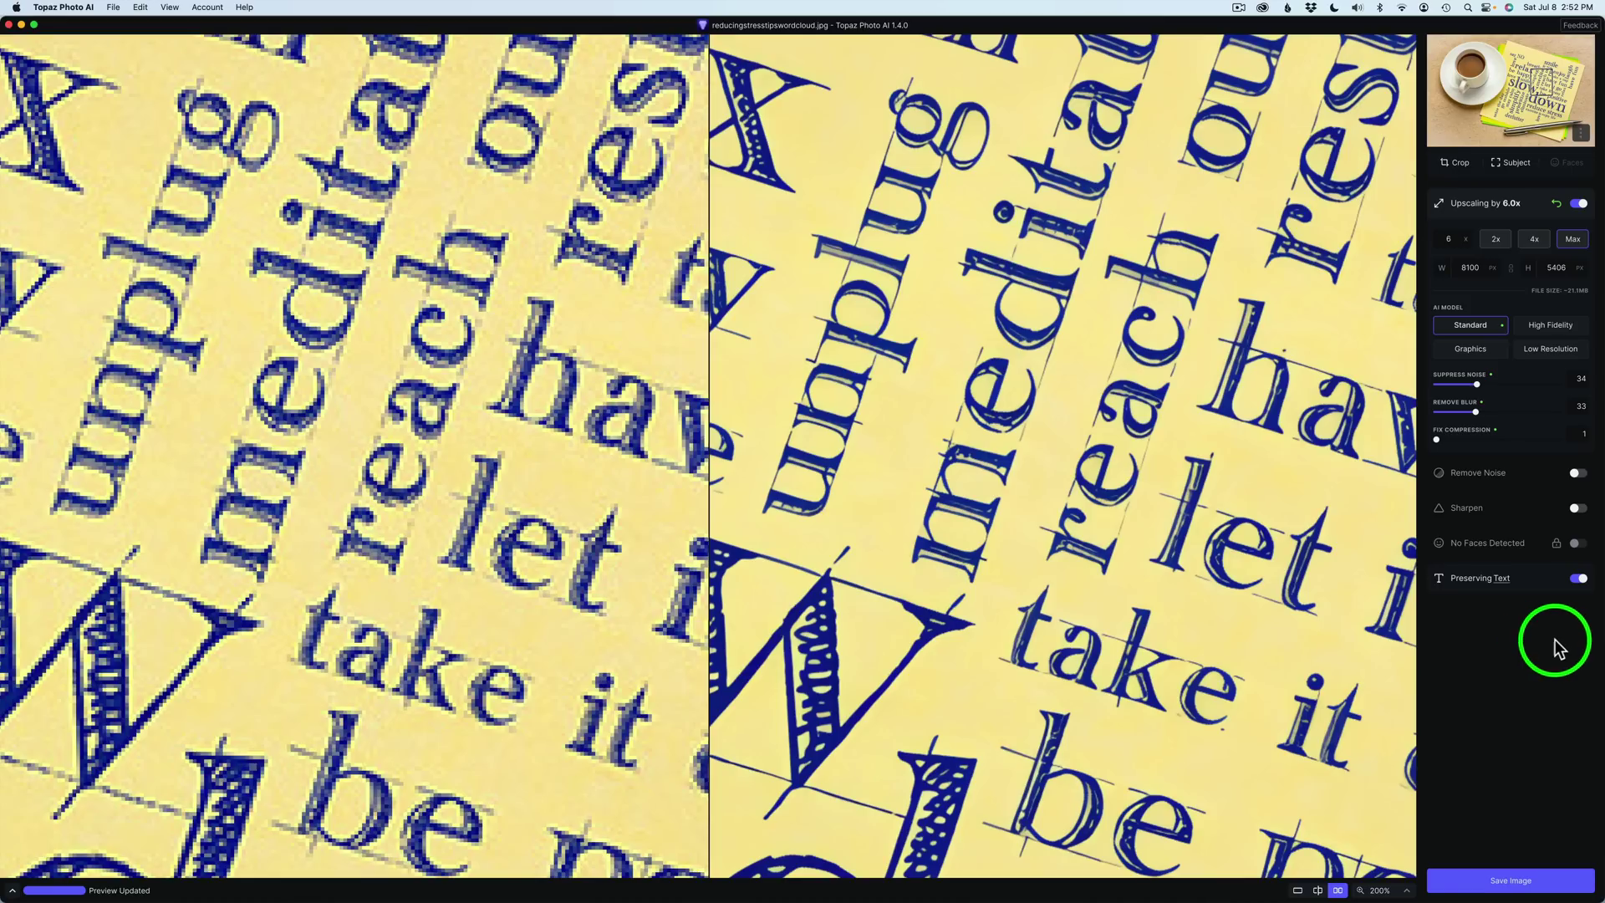
- Turn on Remove Noise and Sharpen and look over the settings of both filters
click(1577, 474)
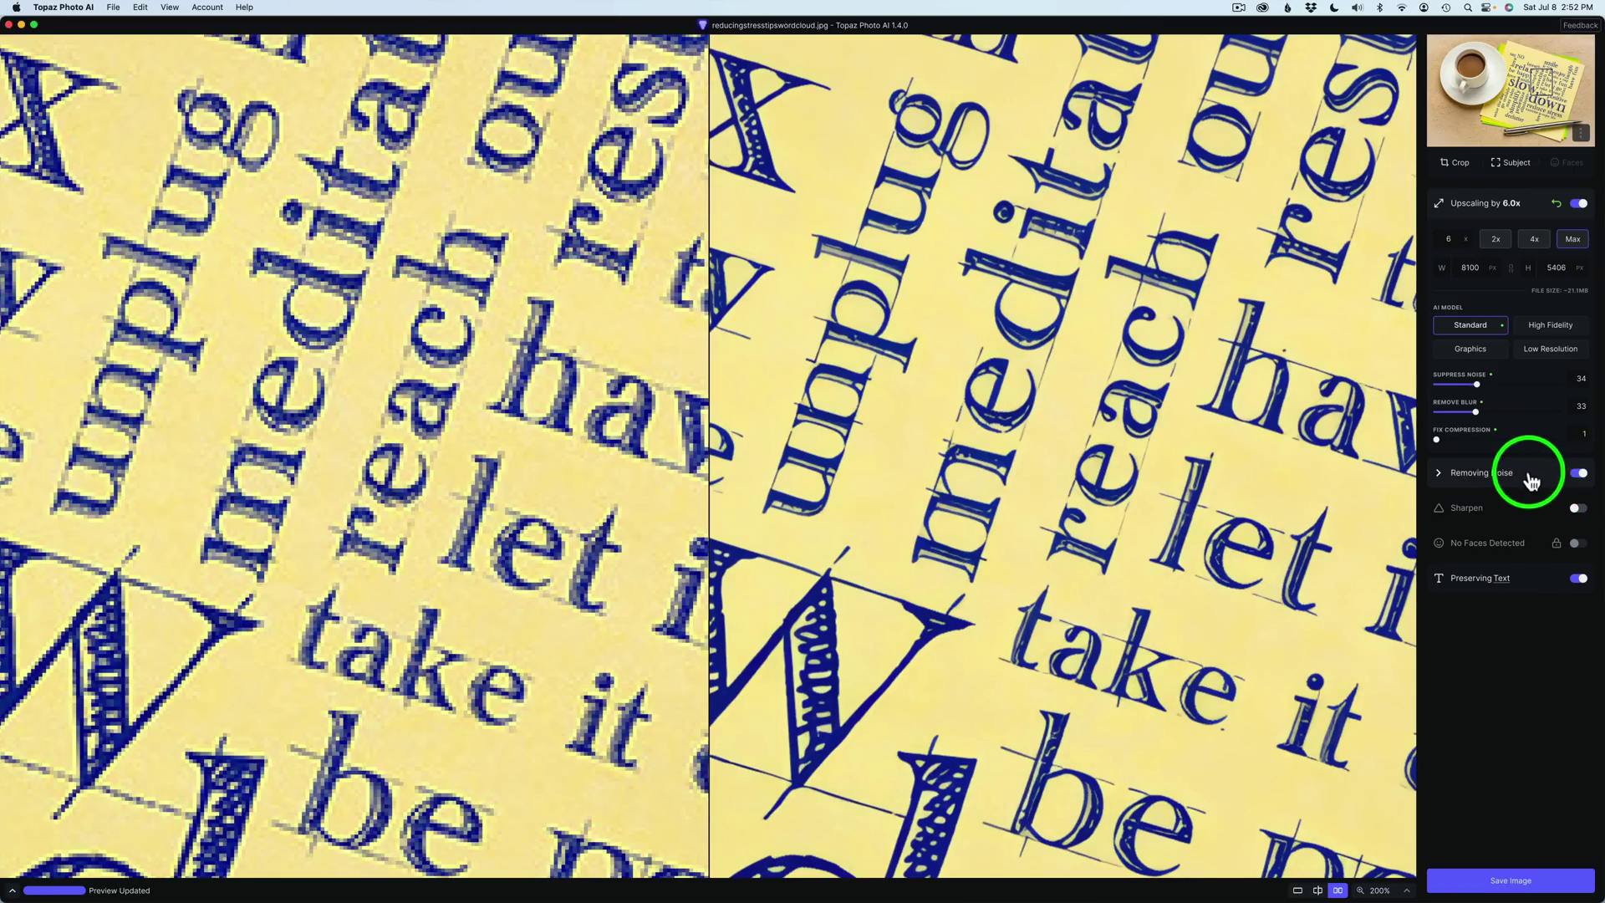
mouse_move(1444, 478)
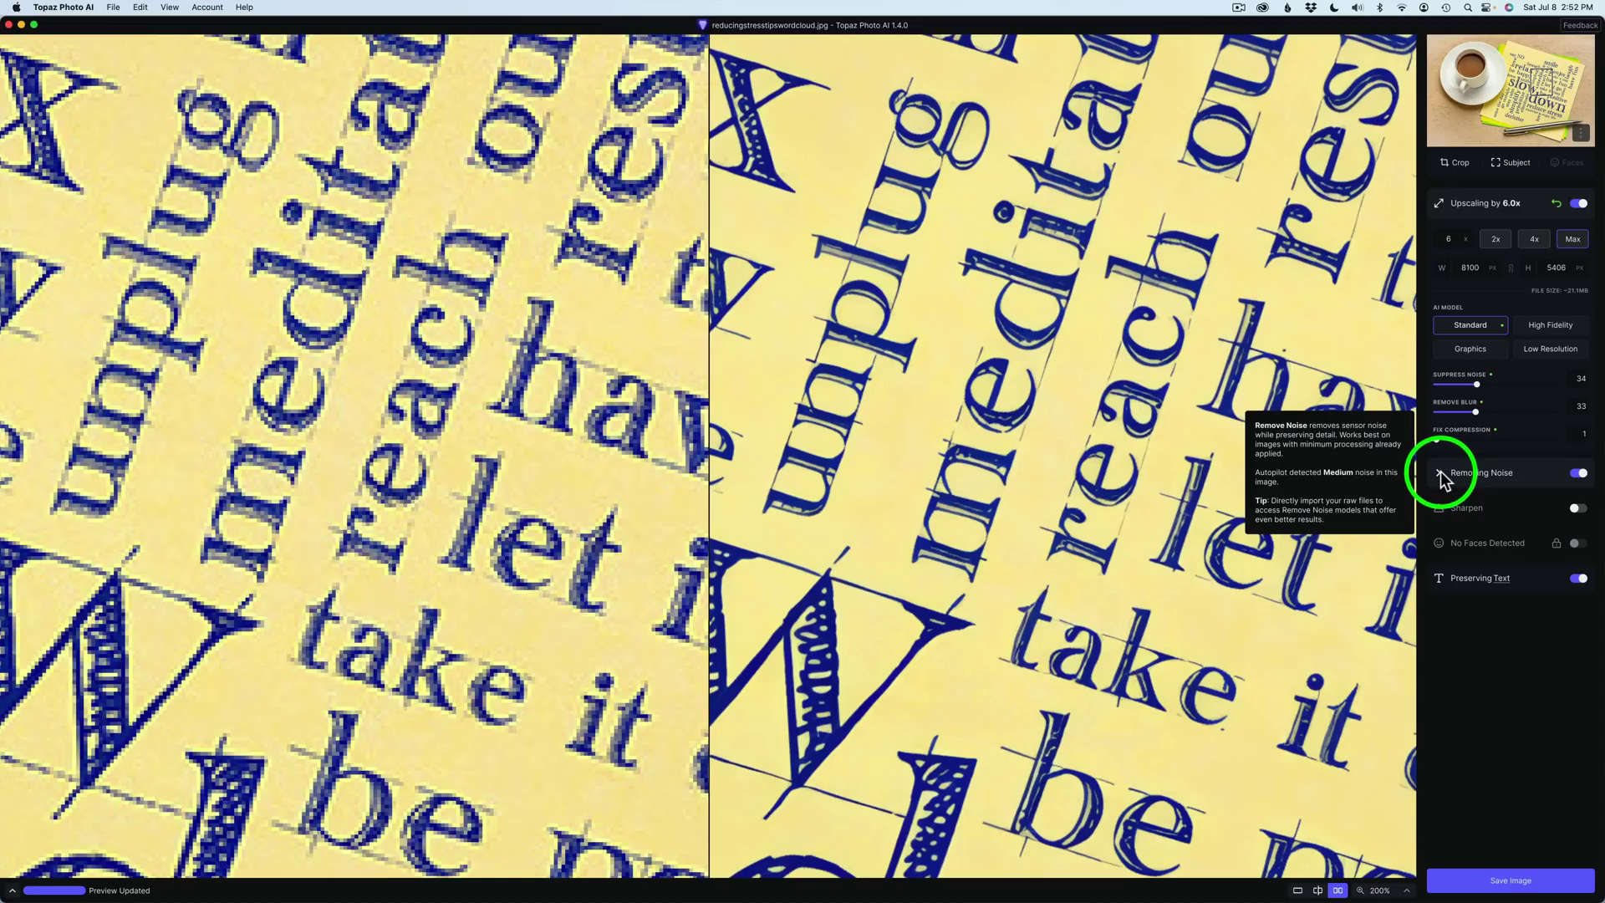
click(1440, 472)
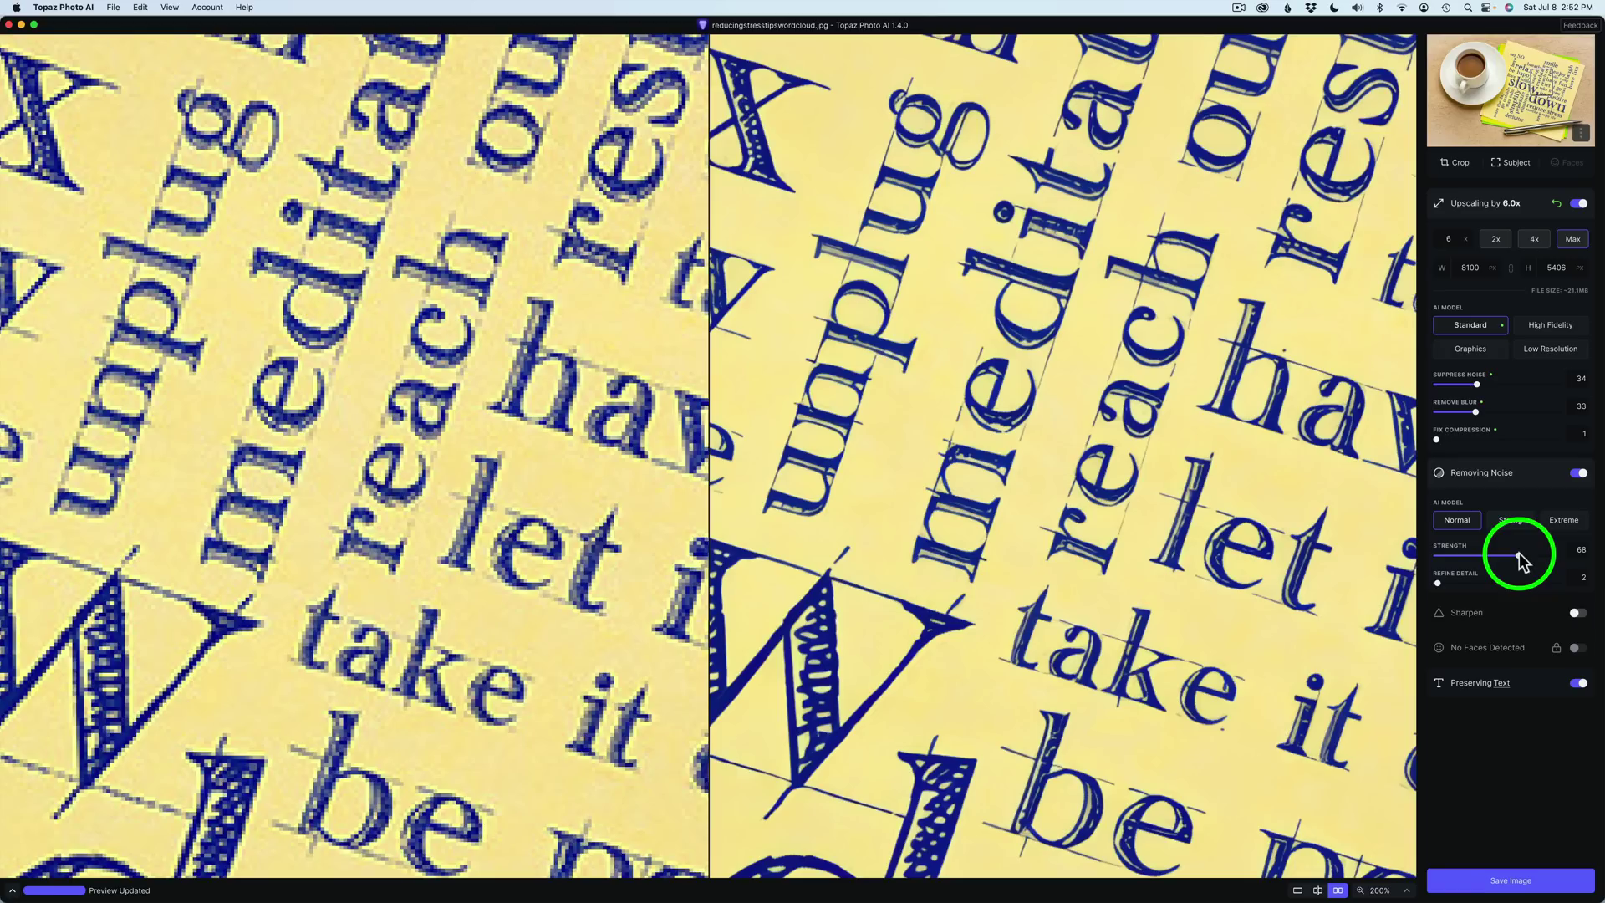
click(1439, 612)
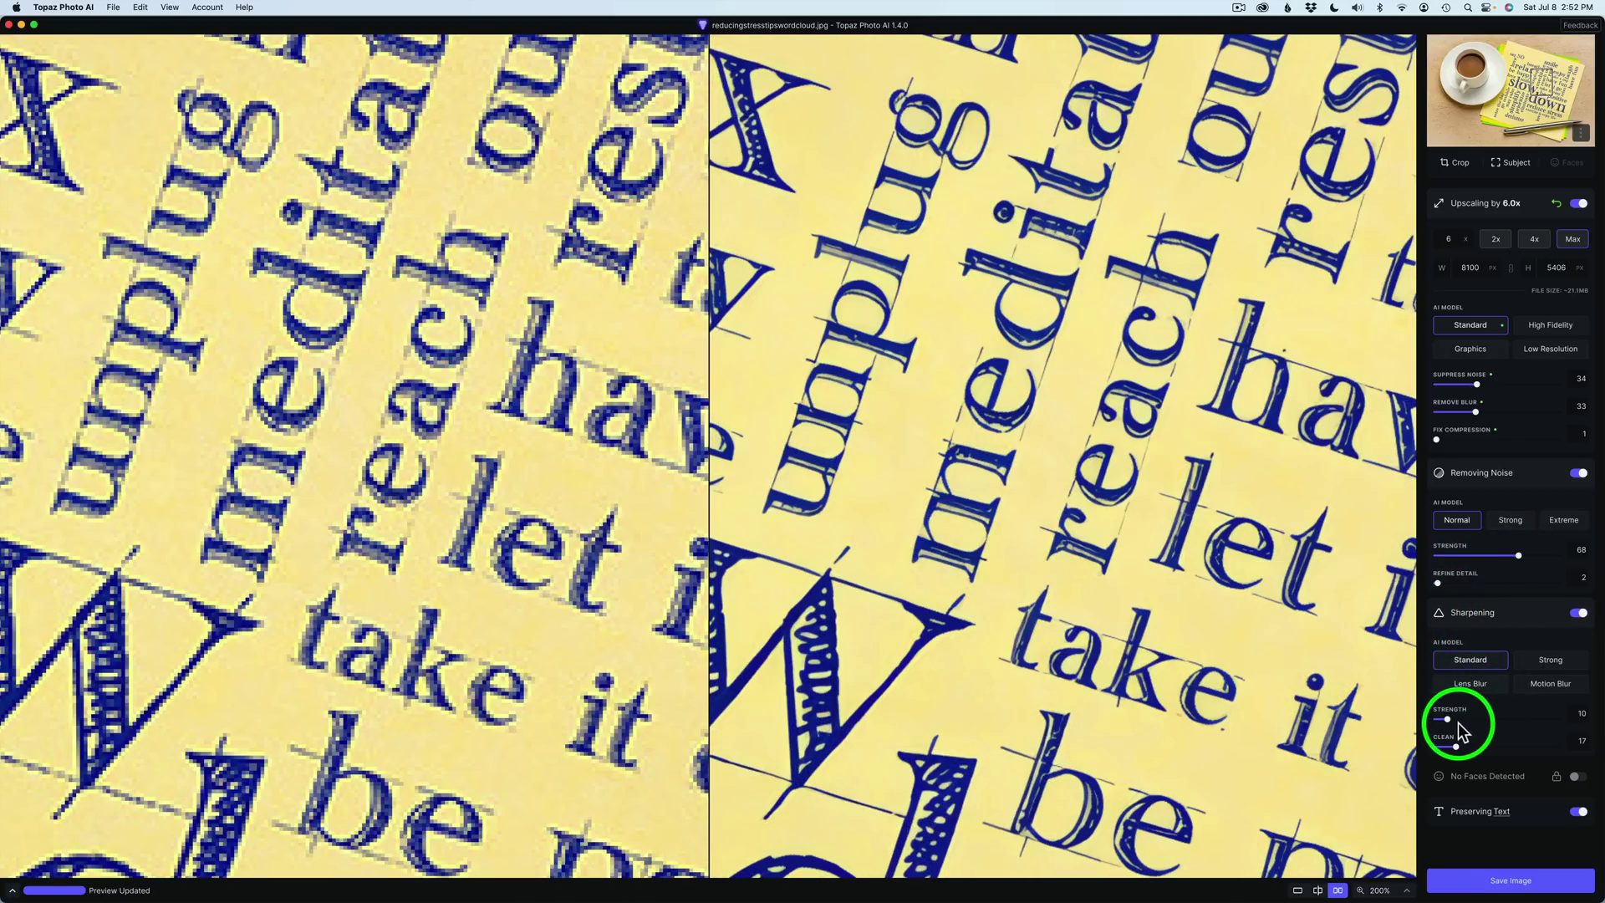
mouse_move(1438, 612)
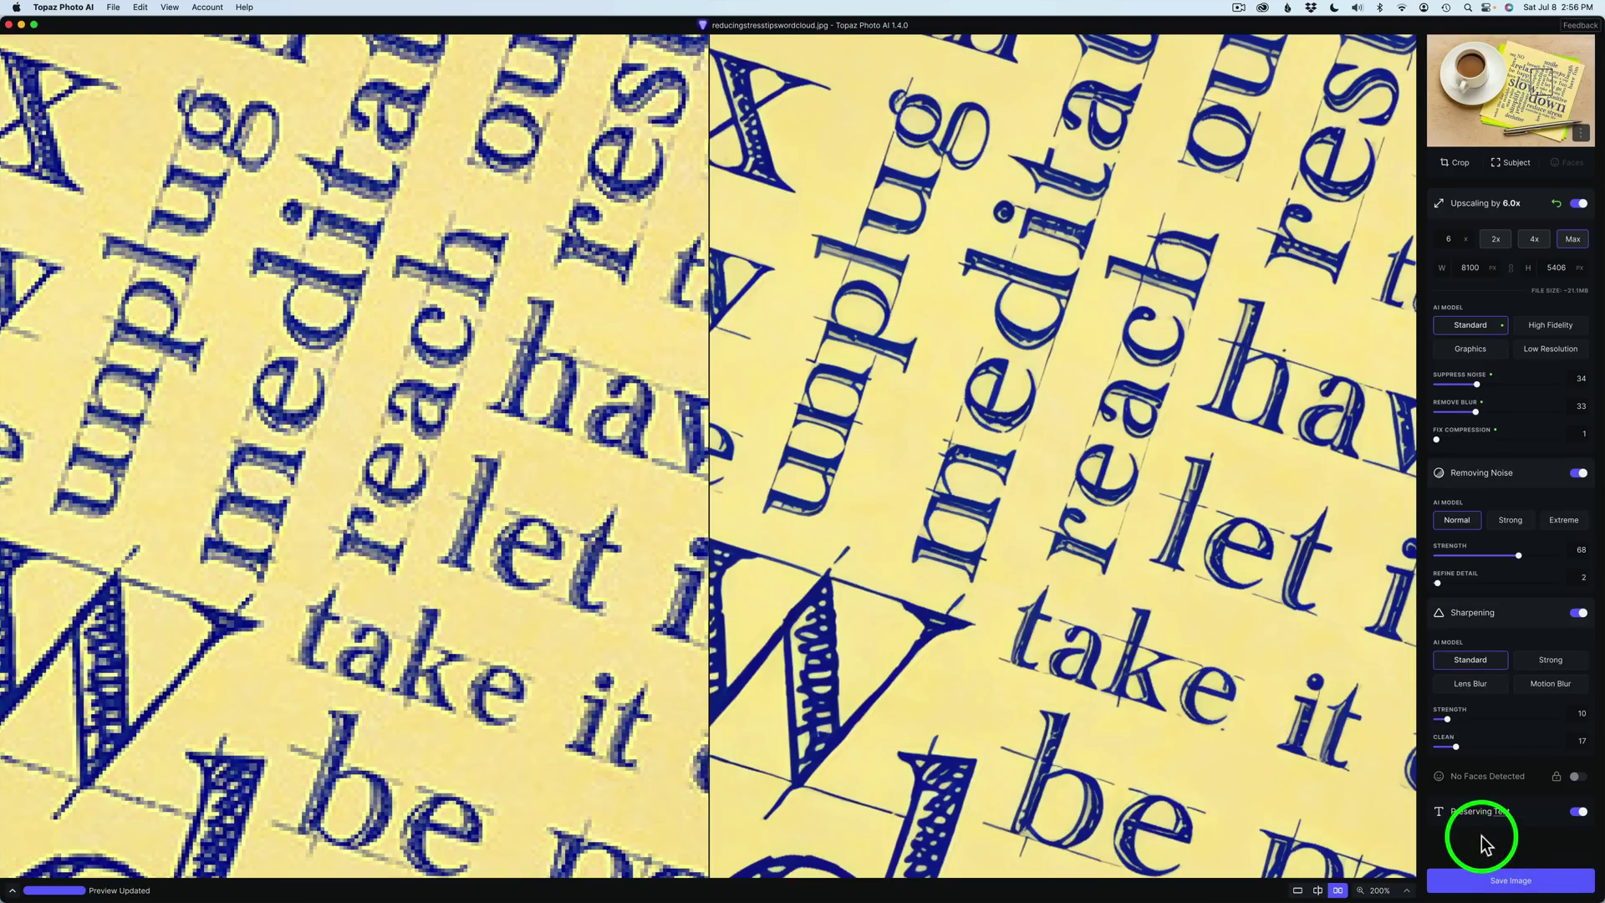
- Compare the noise-reduced, sharpened text with Preserve Text off and on, and turn off Sharpen and Remove Noise
click(1579, 811)
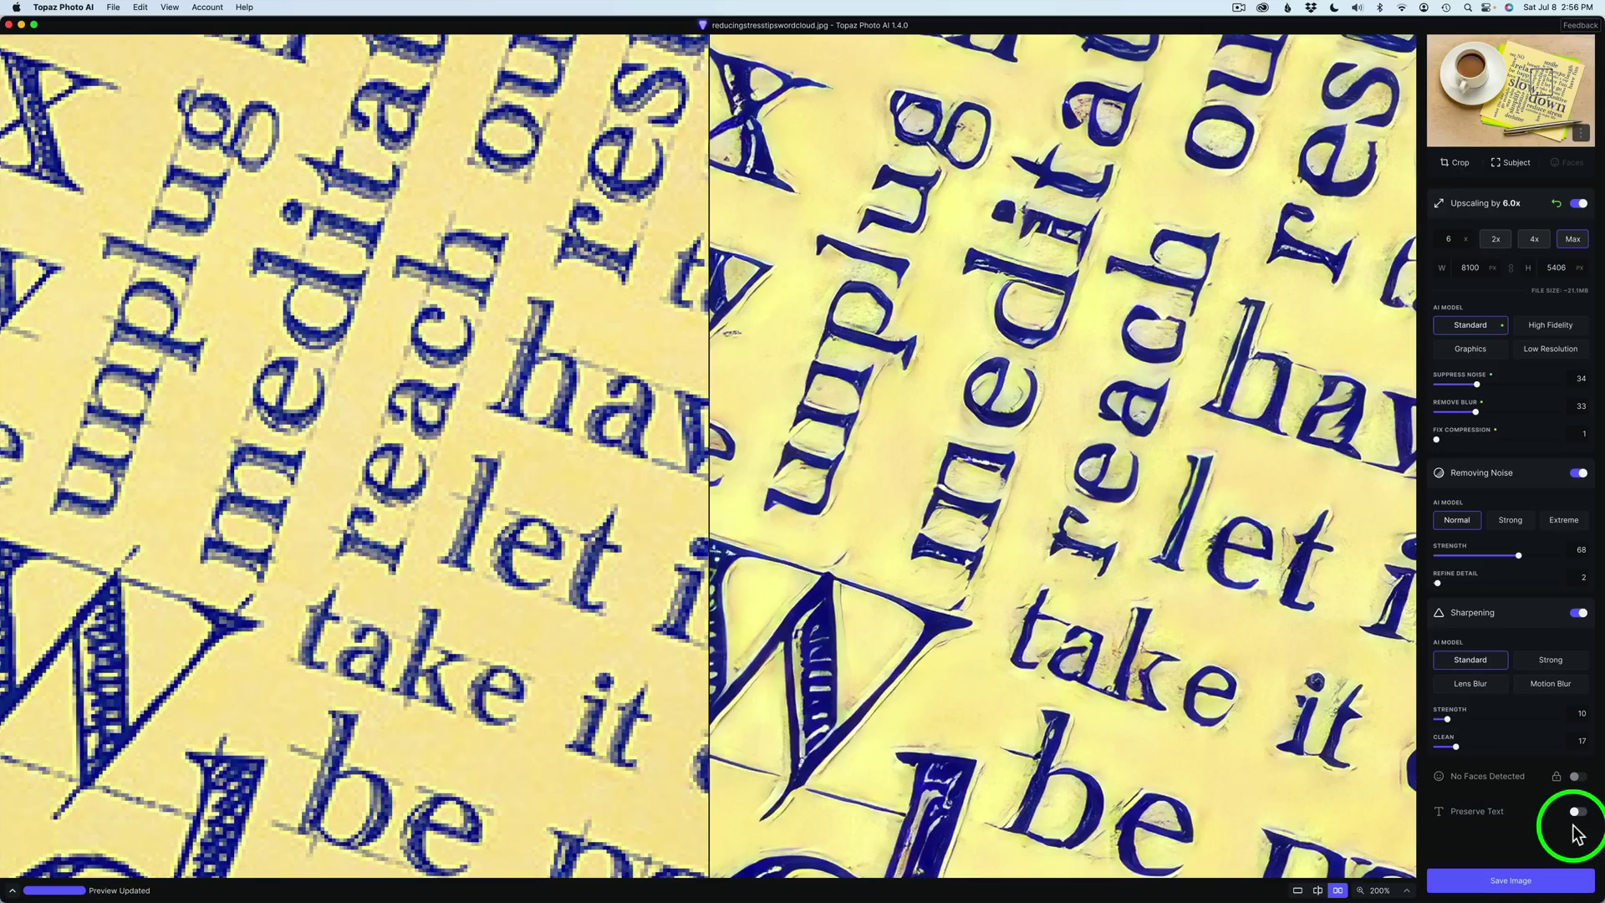
click(1576, 815)
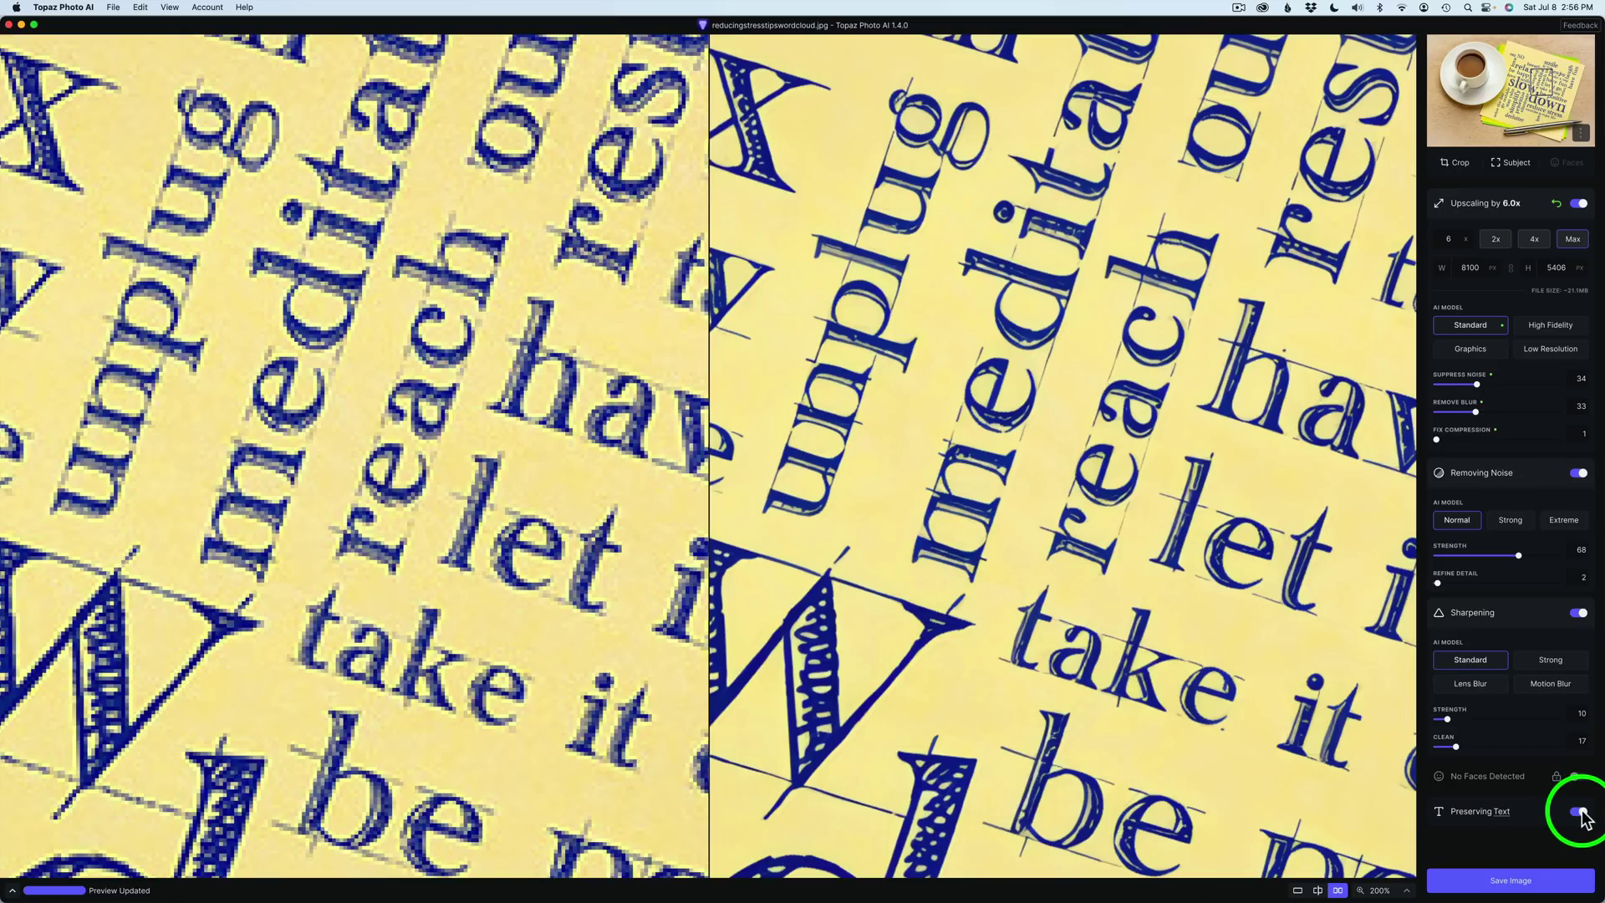
click(1579, 813)
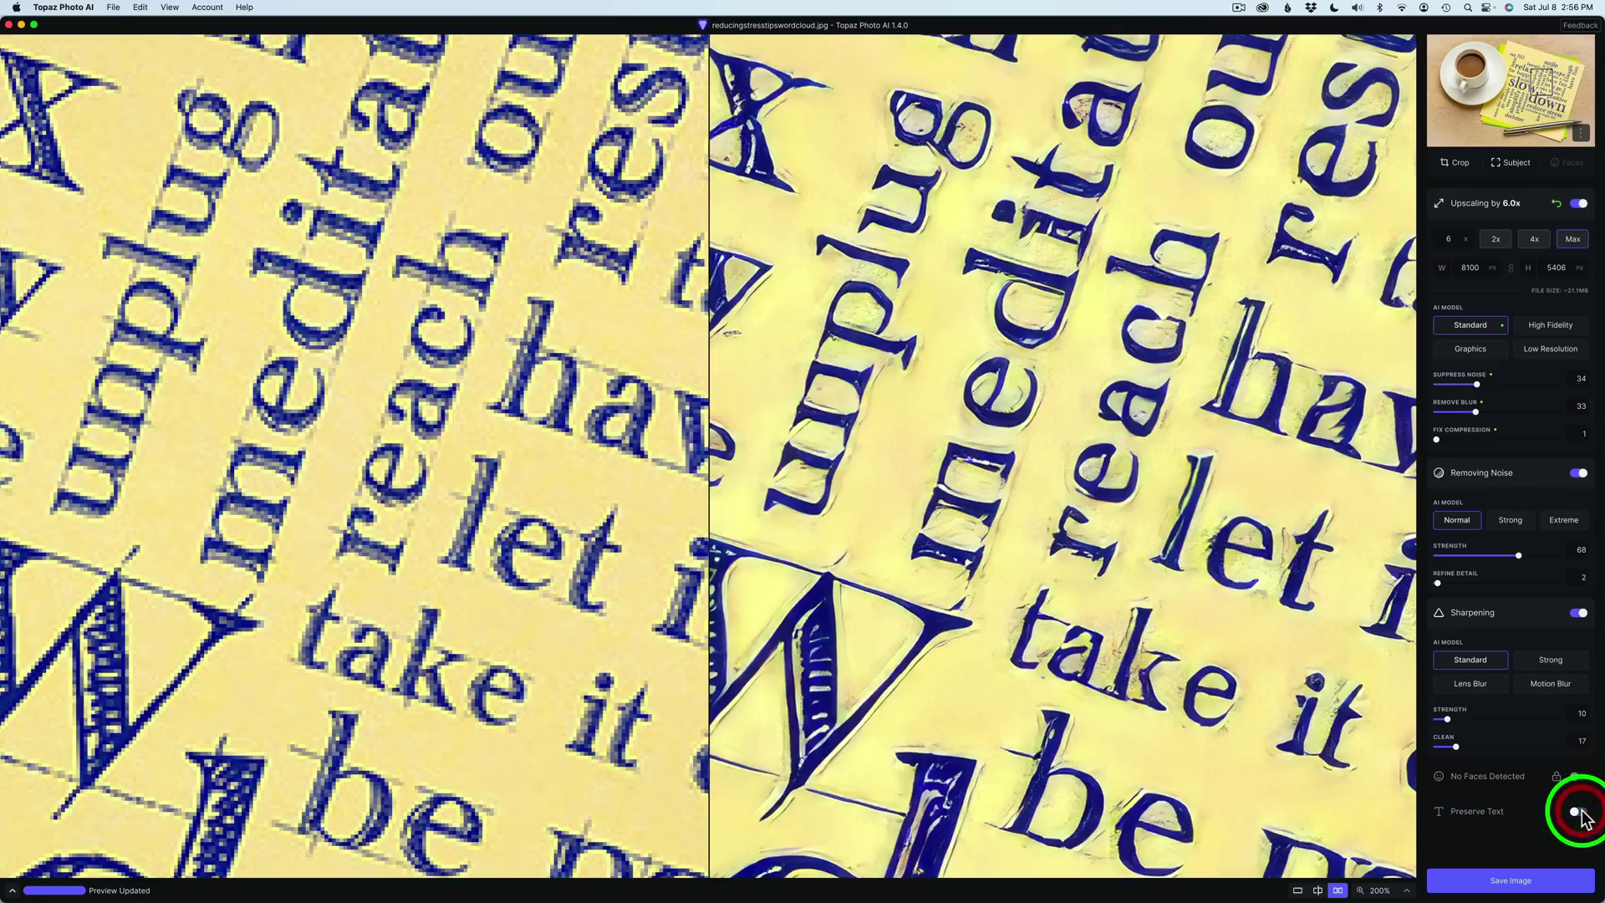
click(1580, 614)
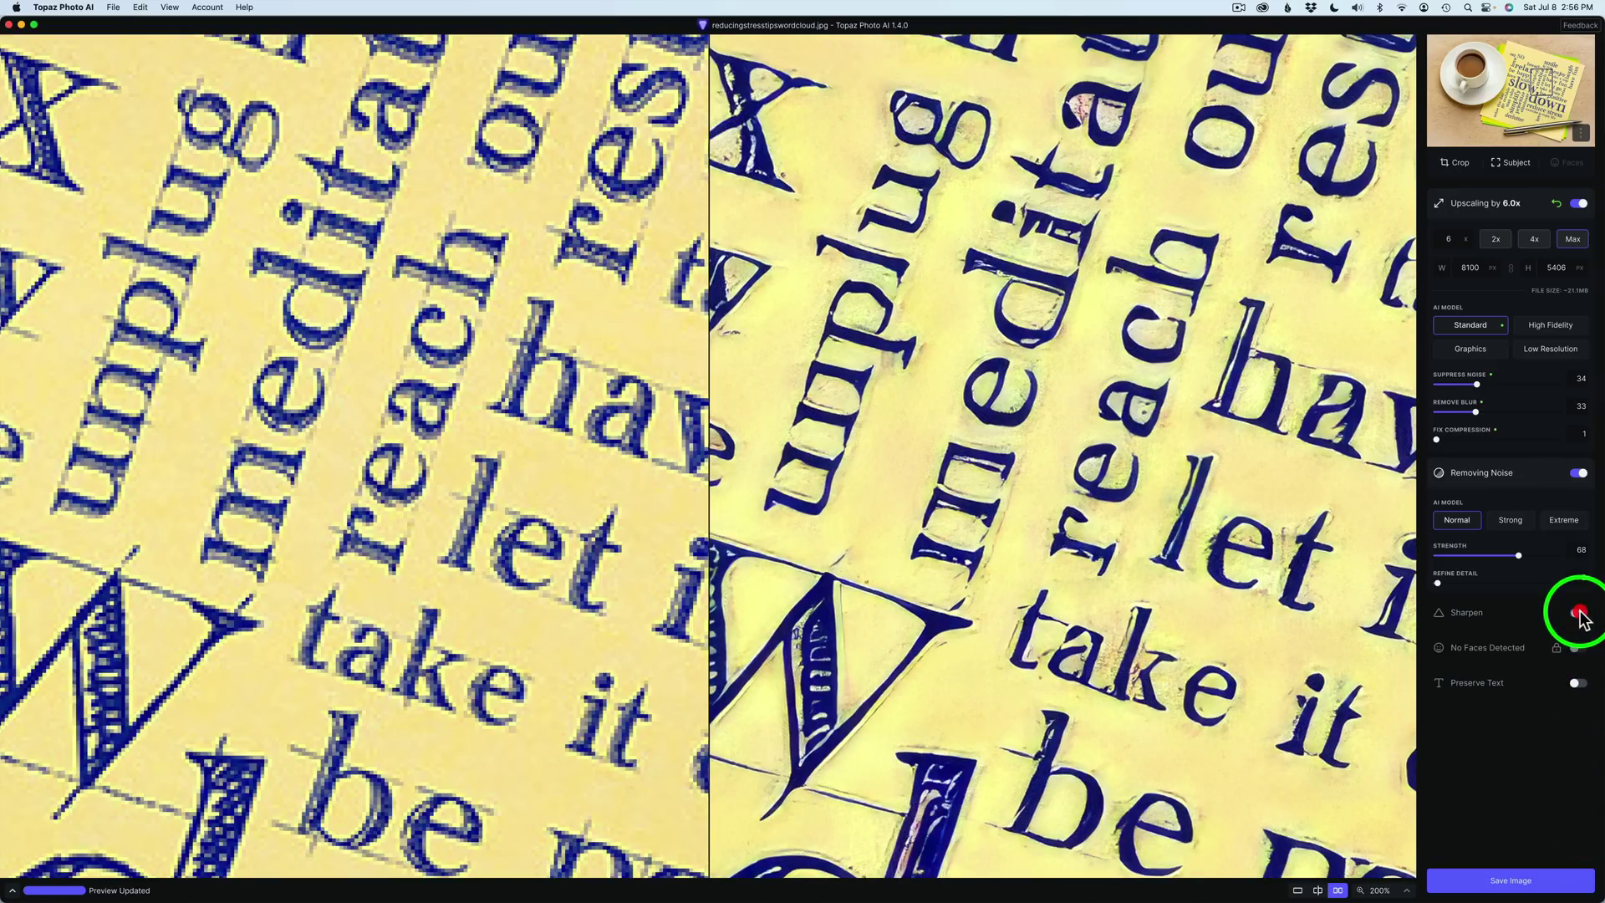
click(1579, 473)
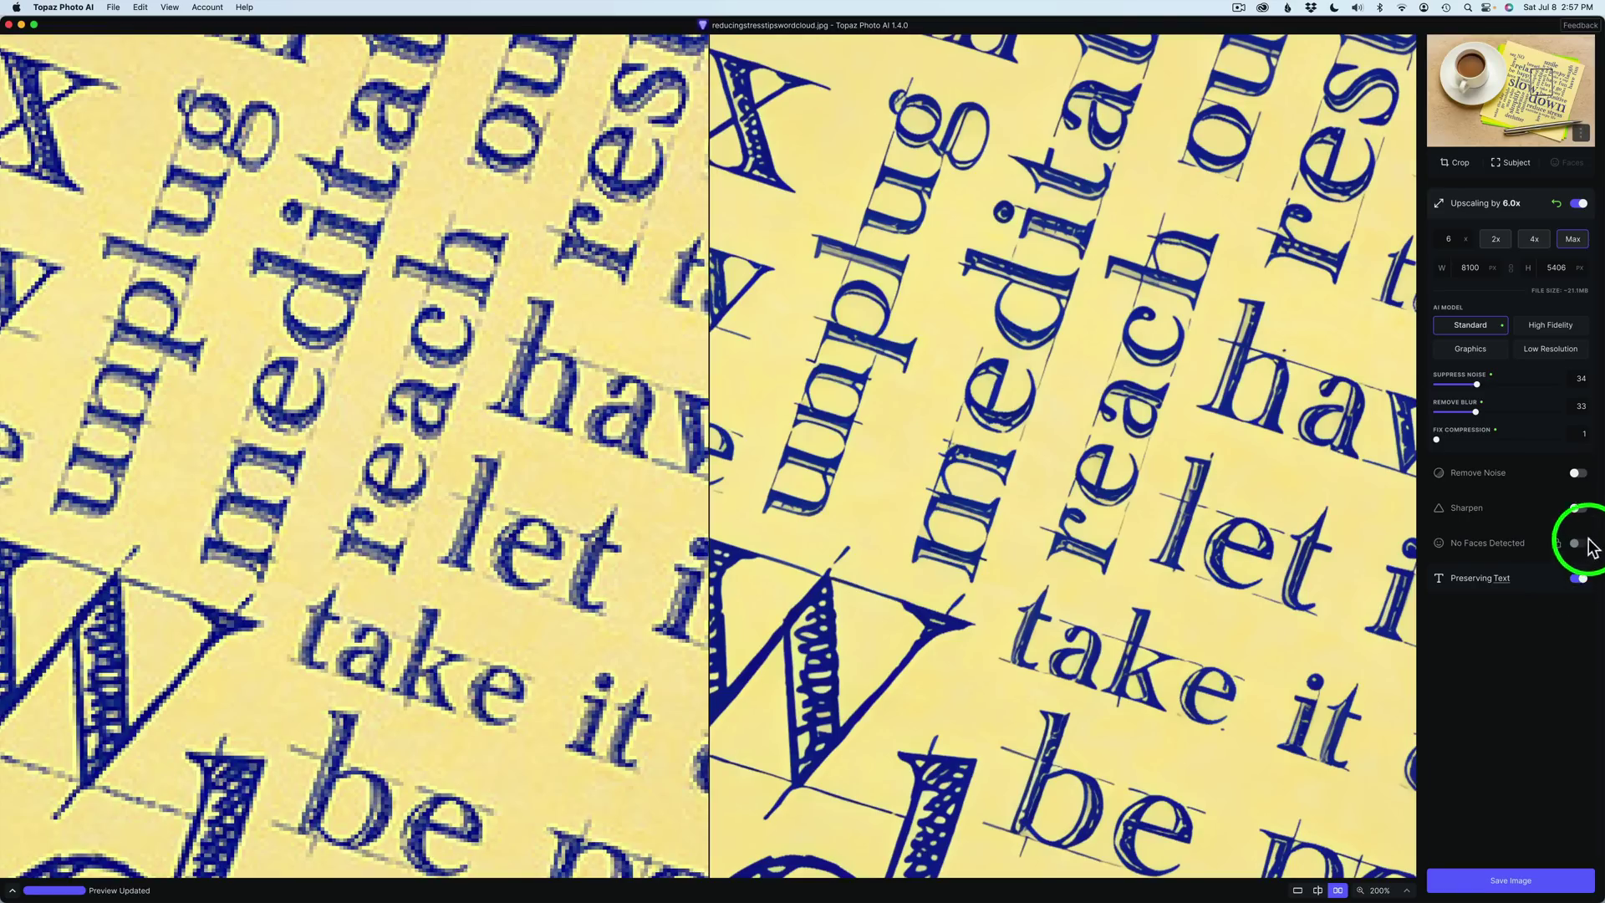
- Turn Remove Noise and Sharpen on again, and switch Preserve Text off to judge their effect on the lettering
click(1576, 474)
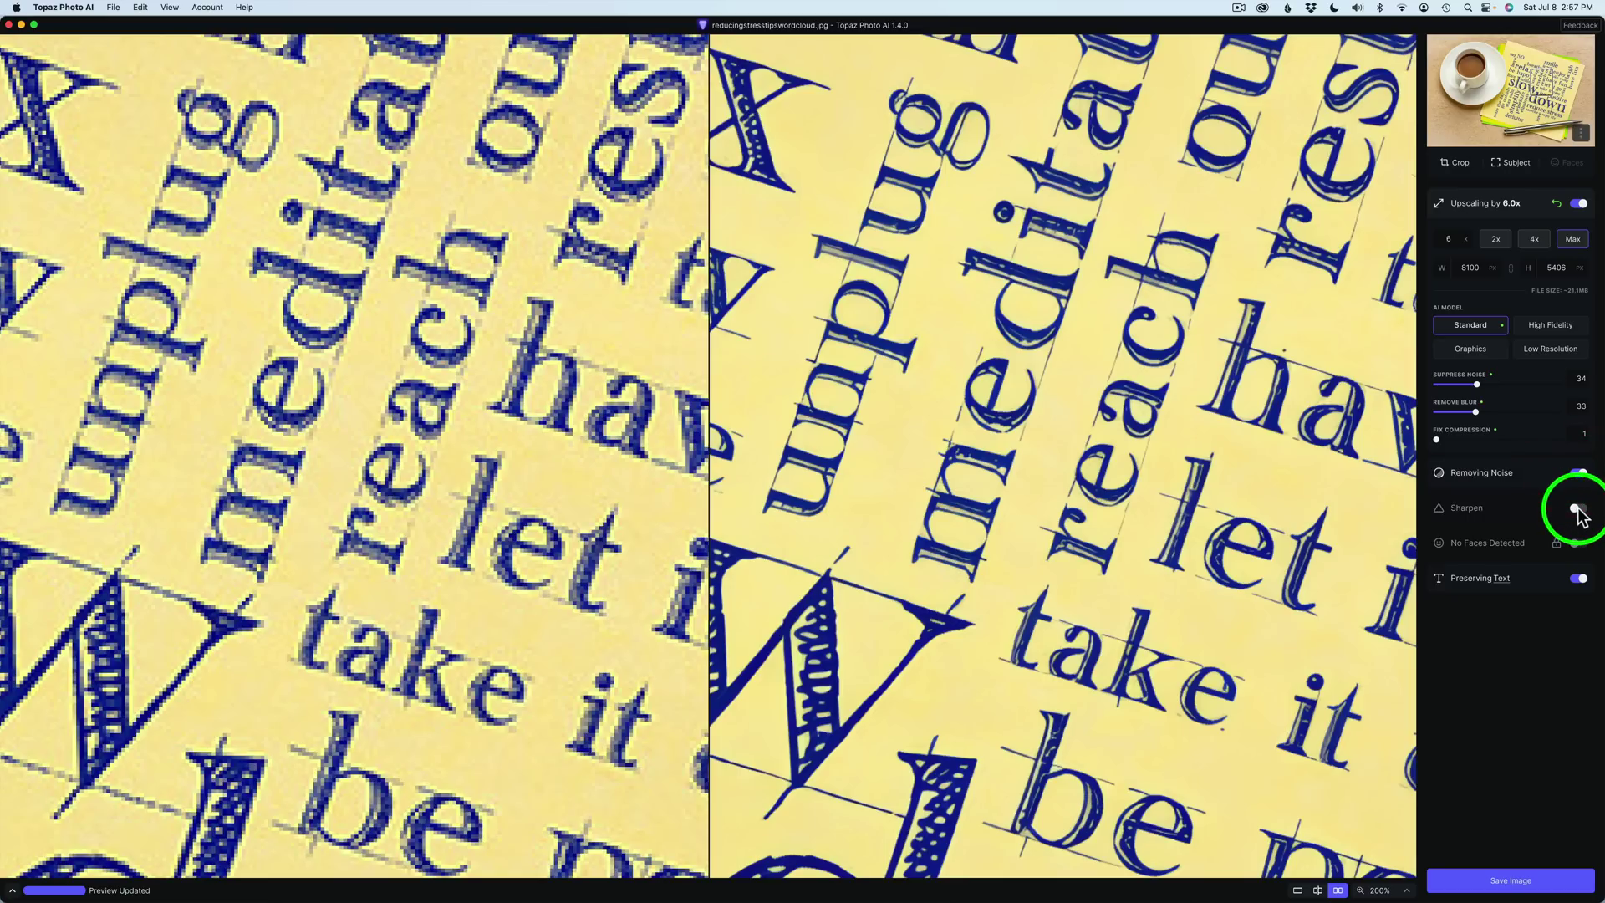
click(1579, 509)
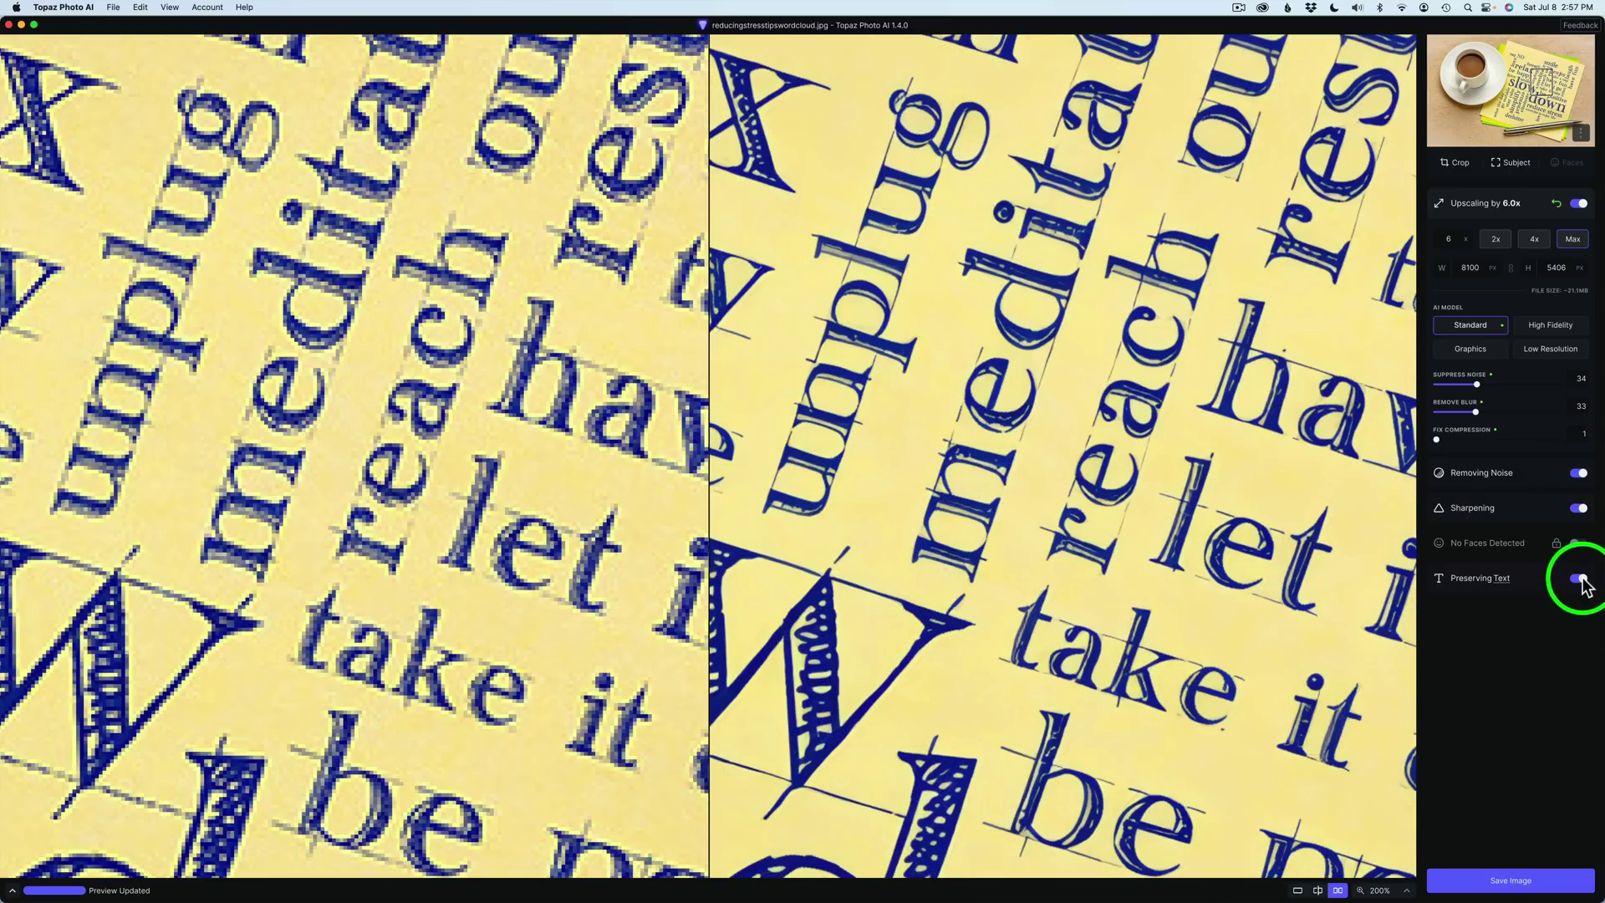
click(1580, 580)
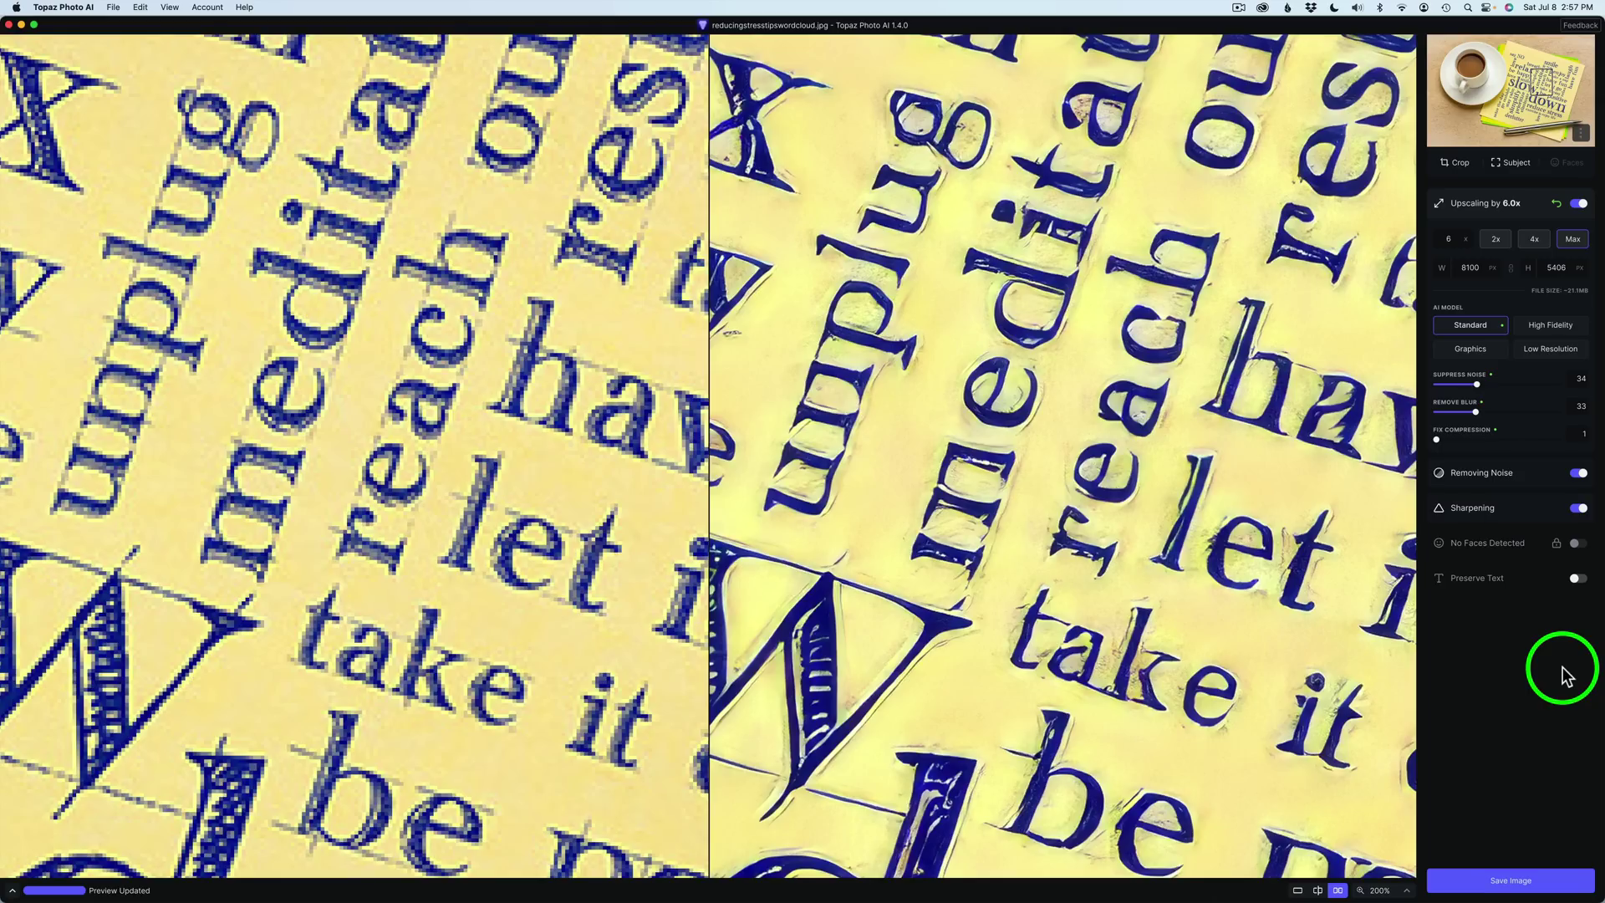
- Turn off Sharpen and Remove Noise, and switch Preserve Text back on
click(1577, 507)
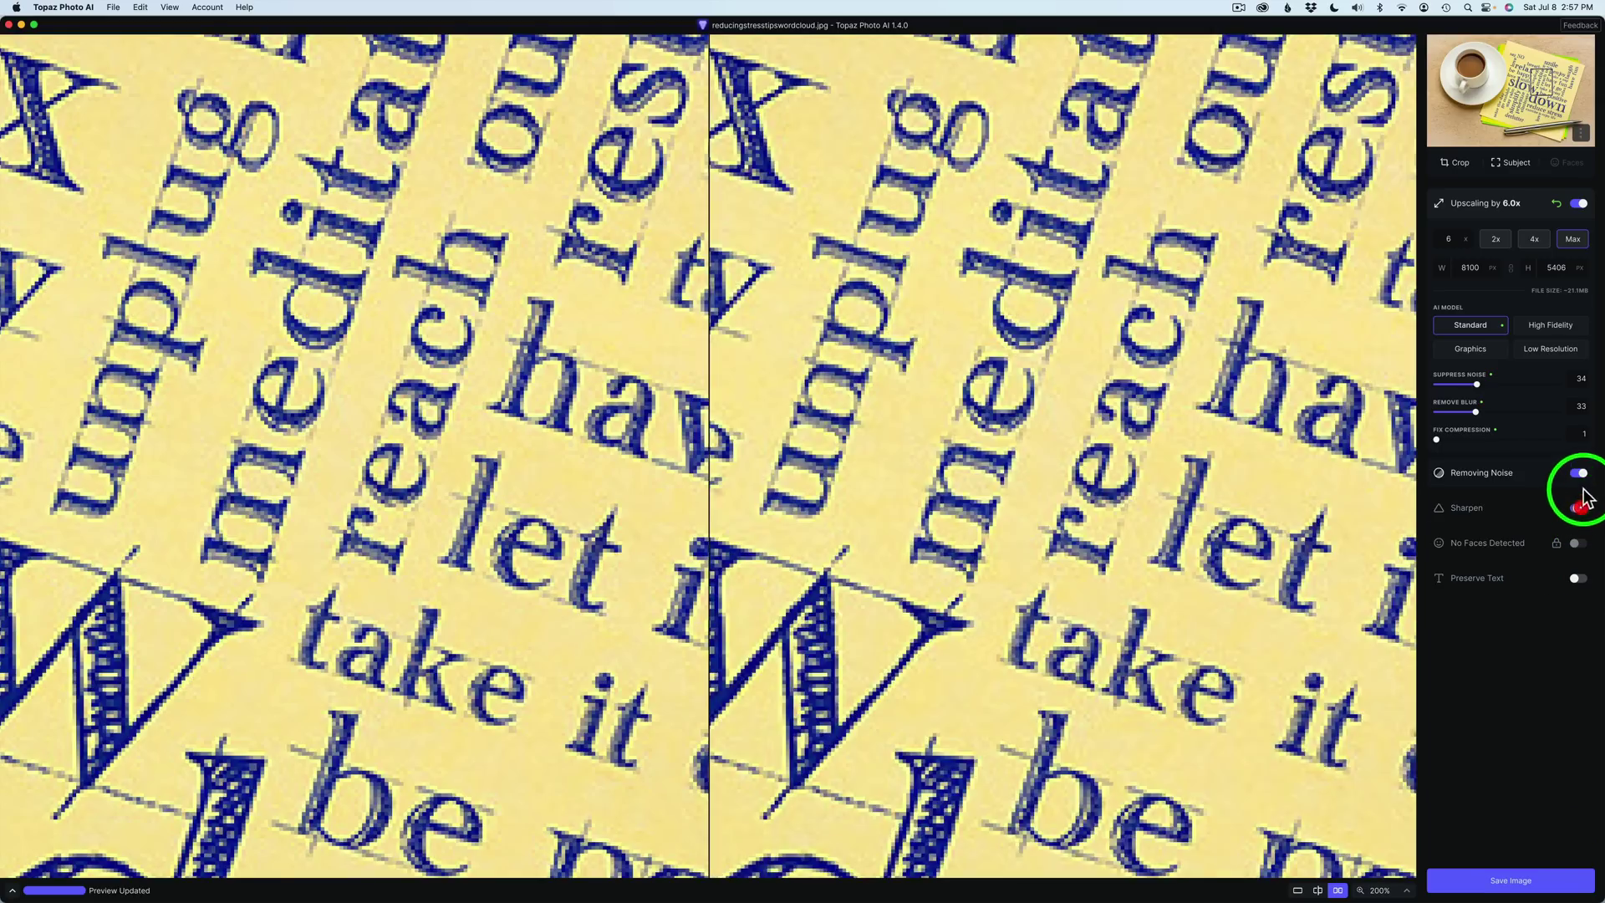
click(1578, 473)
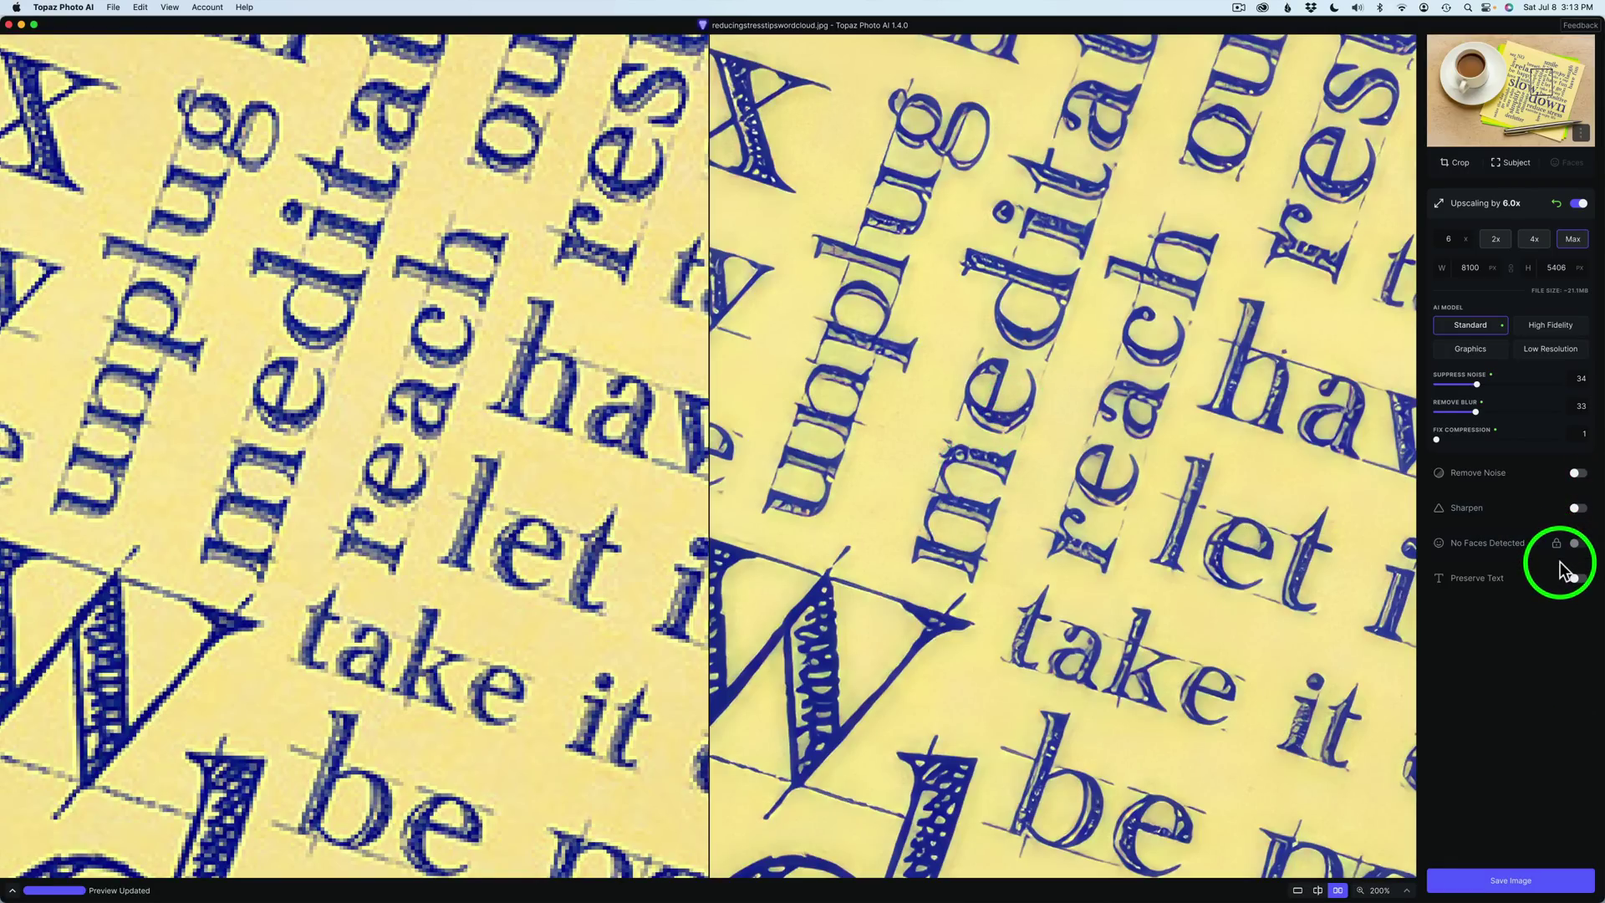
click(1577, 578)
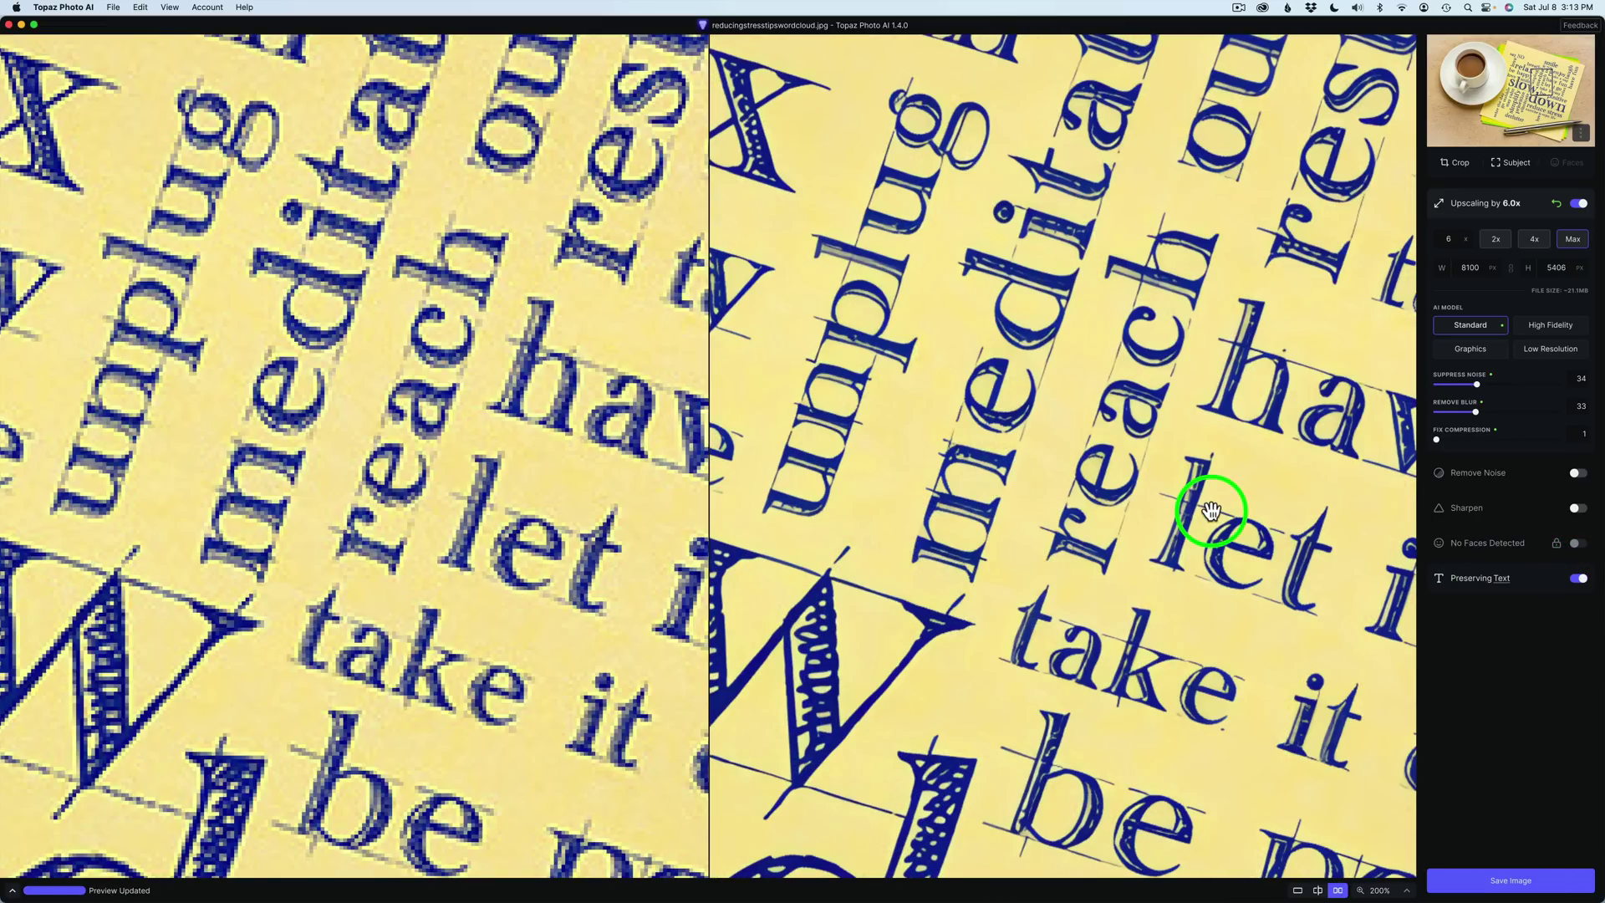
- Show the upscaled image in single view fitted to the window and compare it with the original
click(1298, 892)
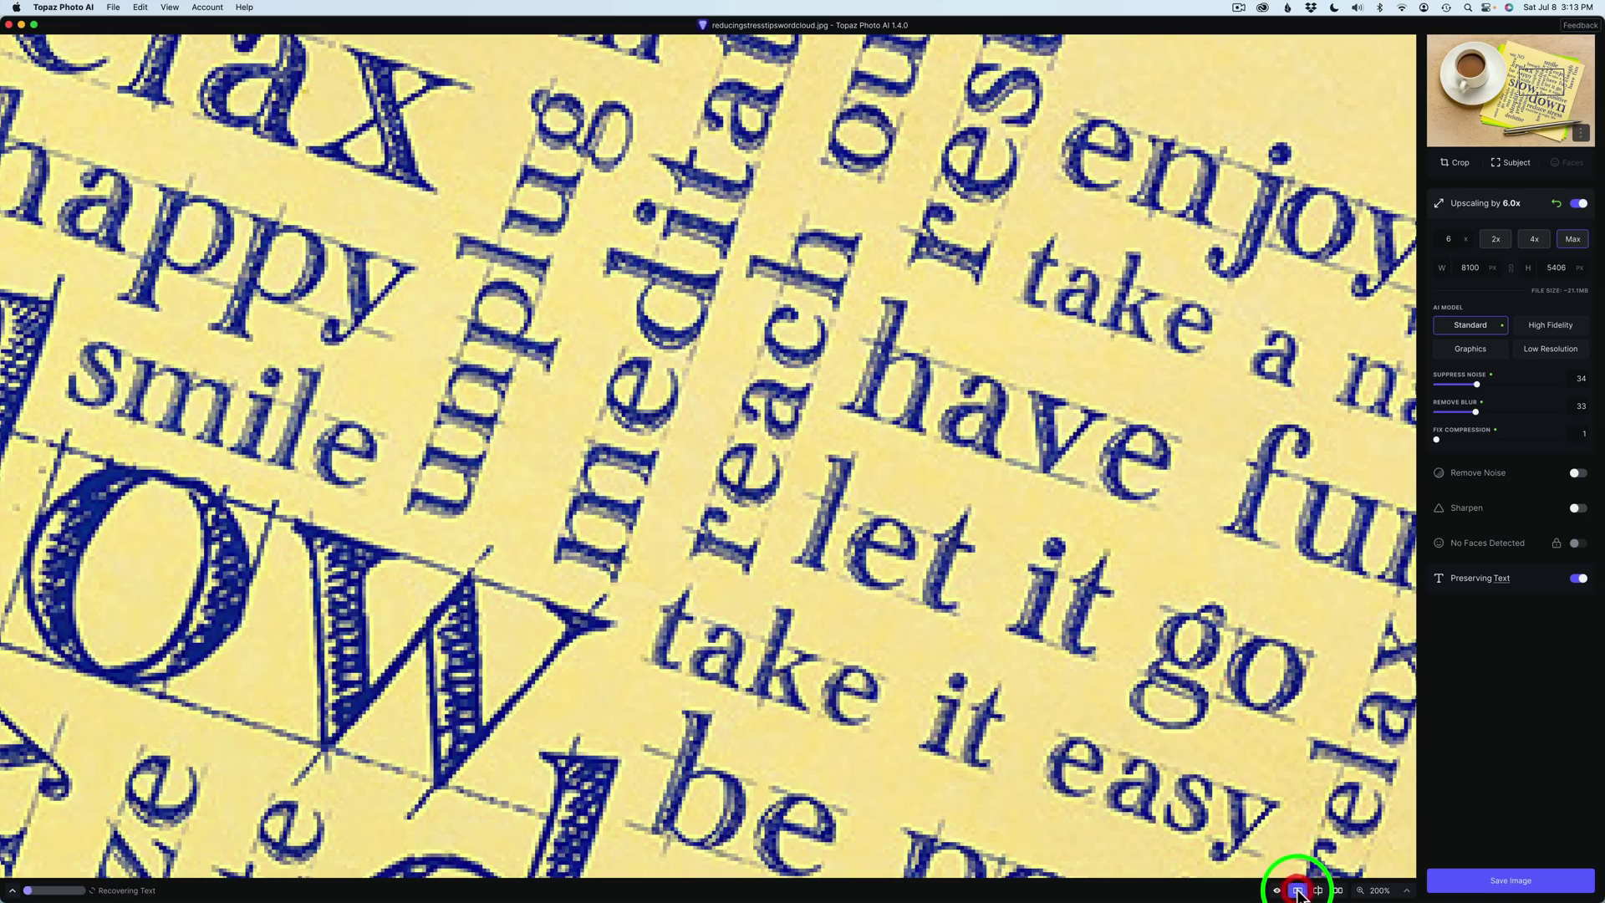
click(1410, 891)
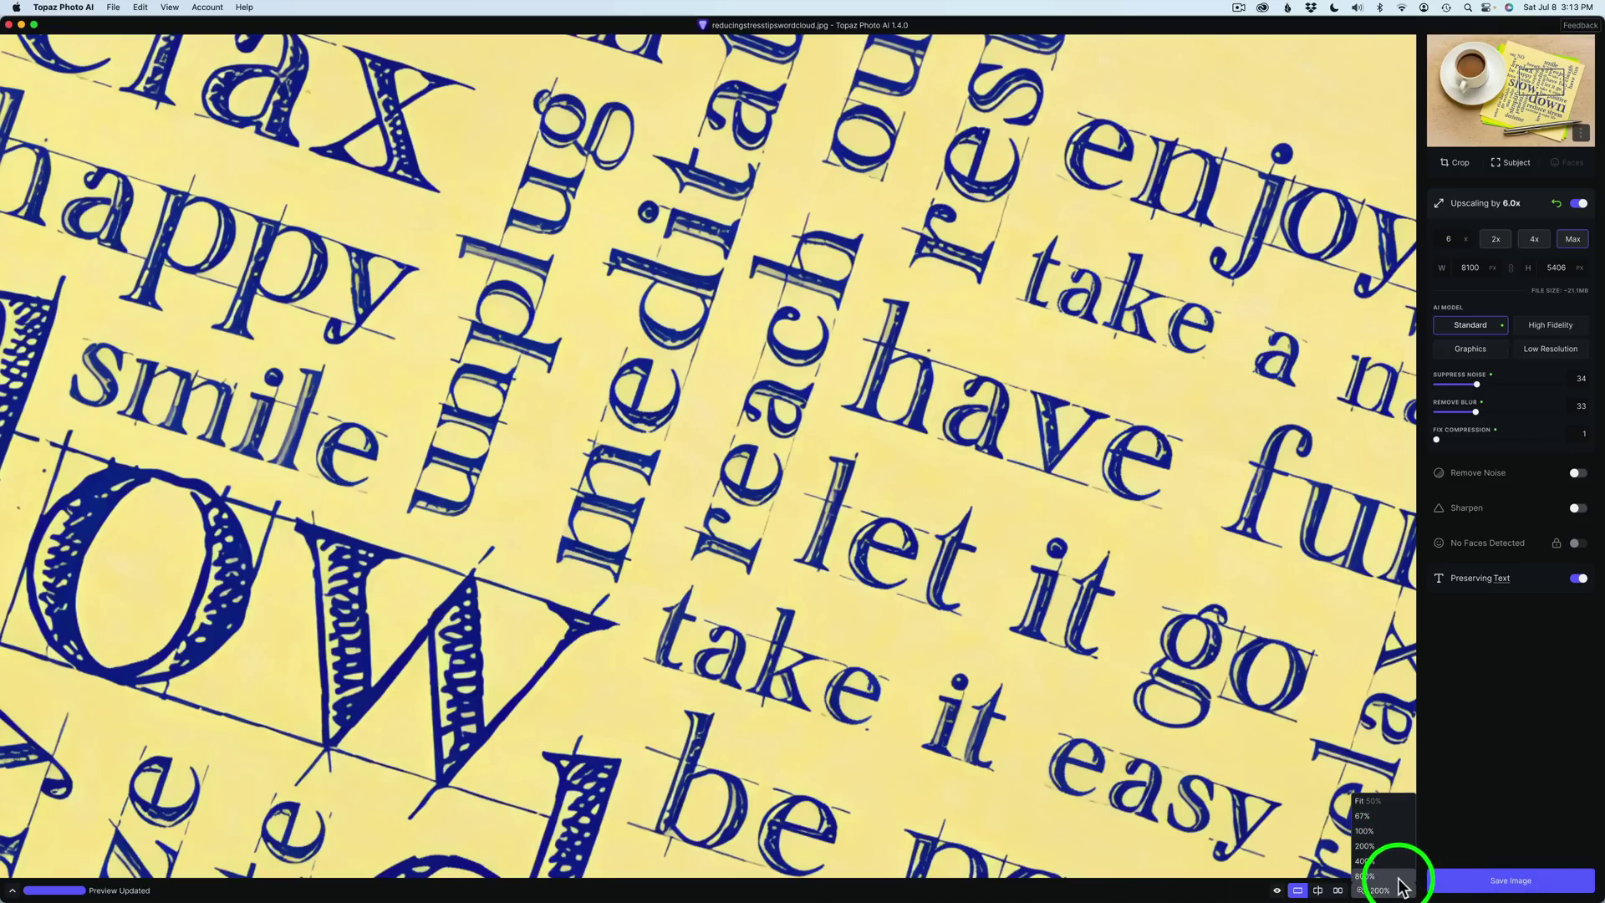
click(1380, 801)
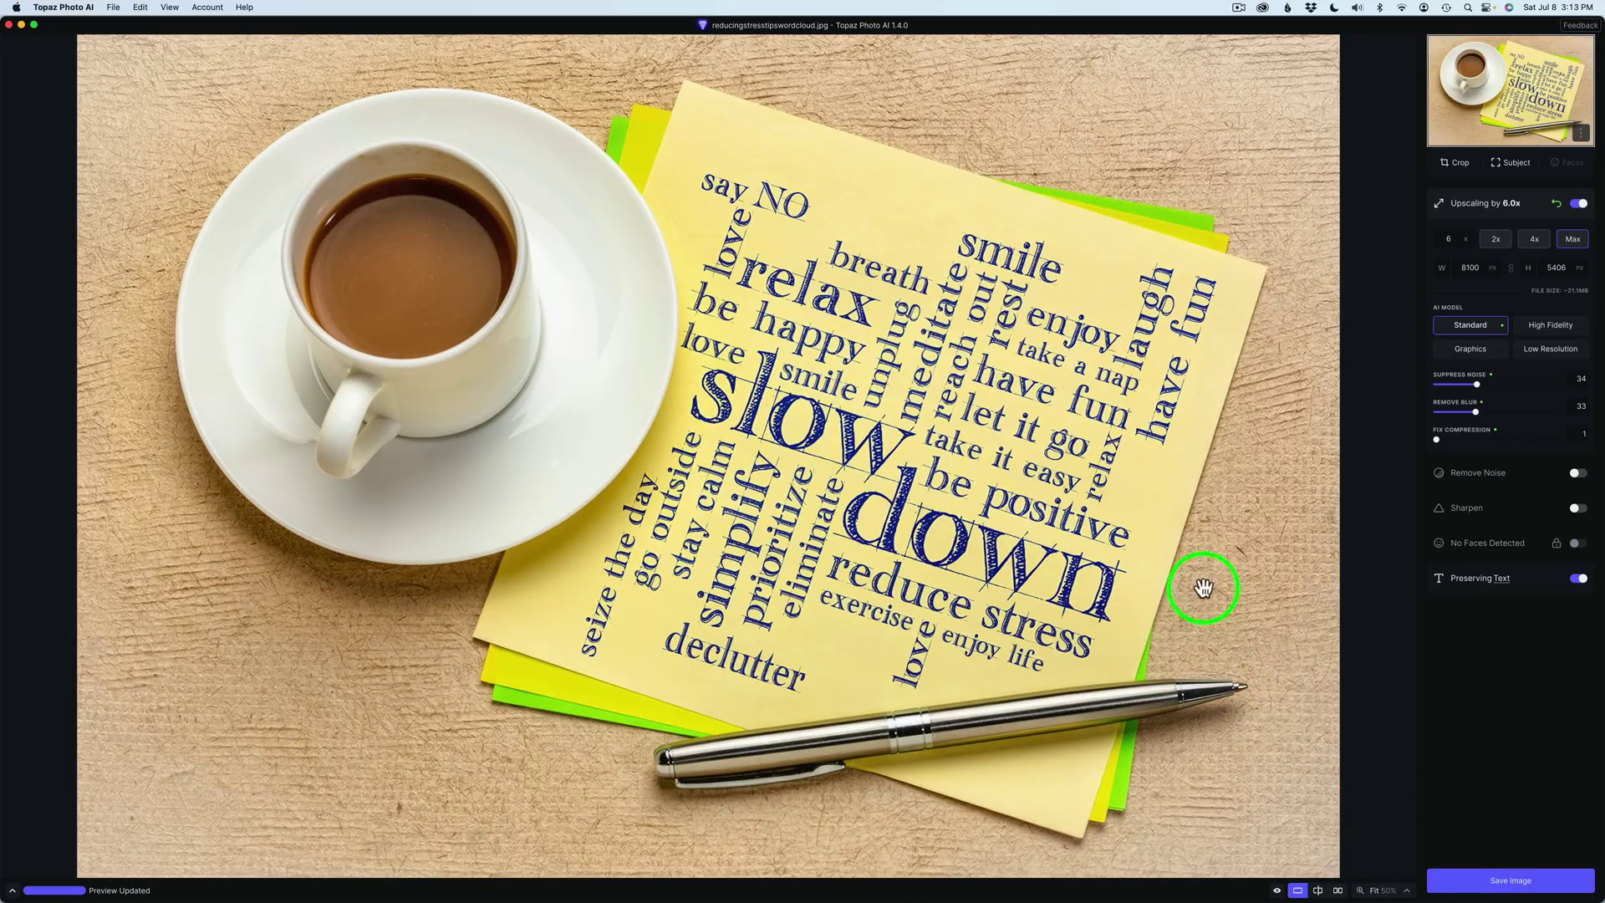
click(933, 447)
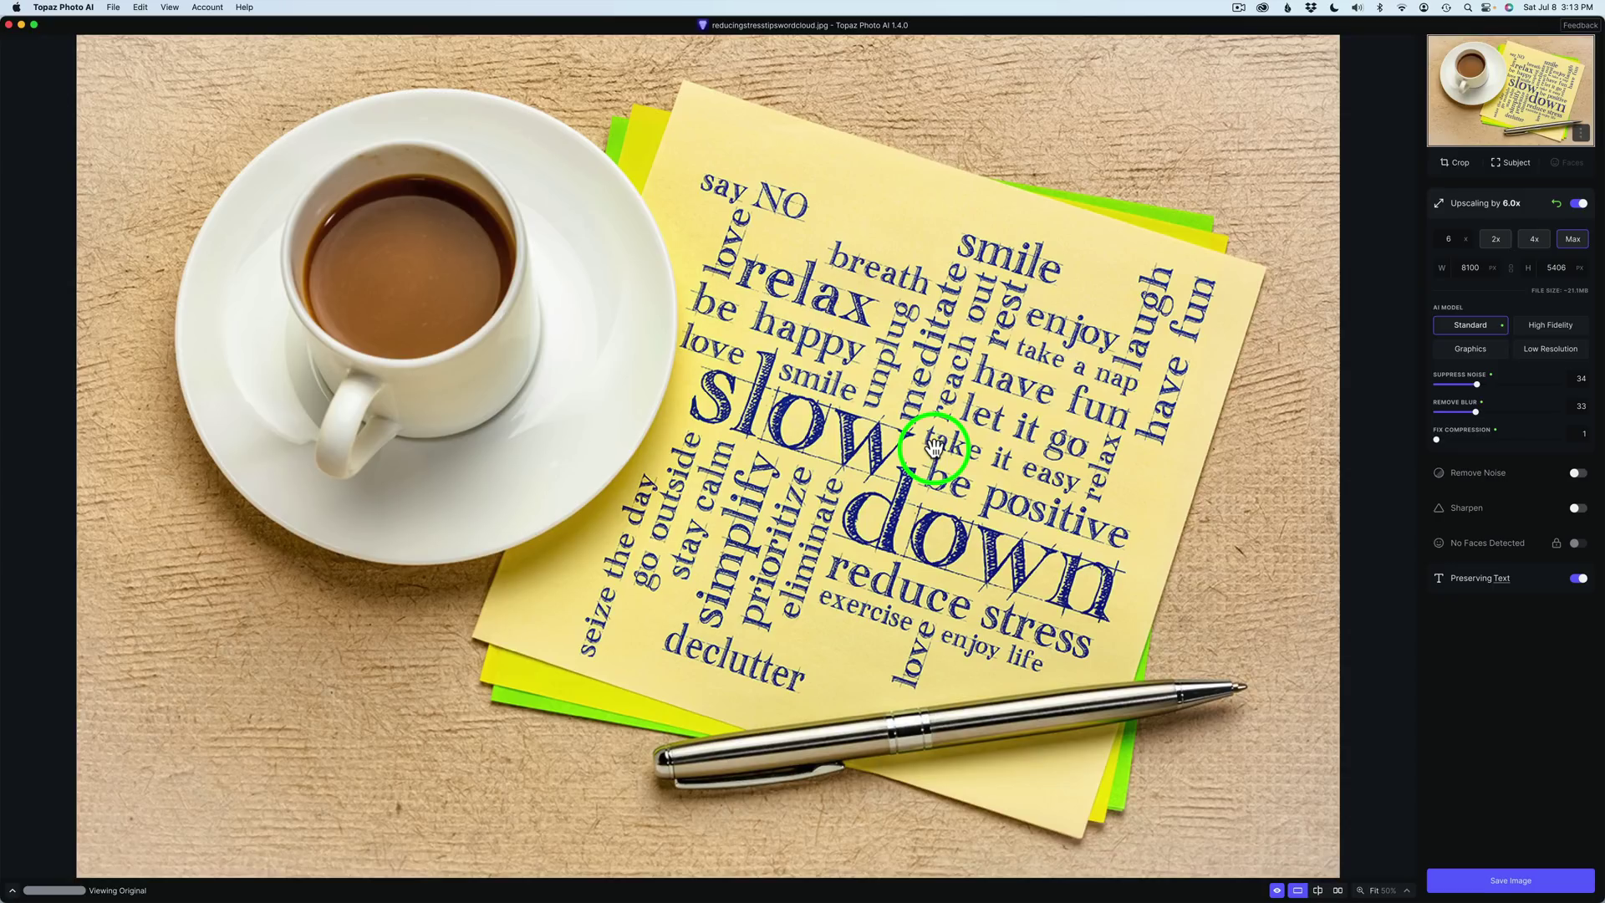
drag(934, 448, 934, 448)
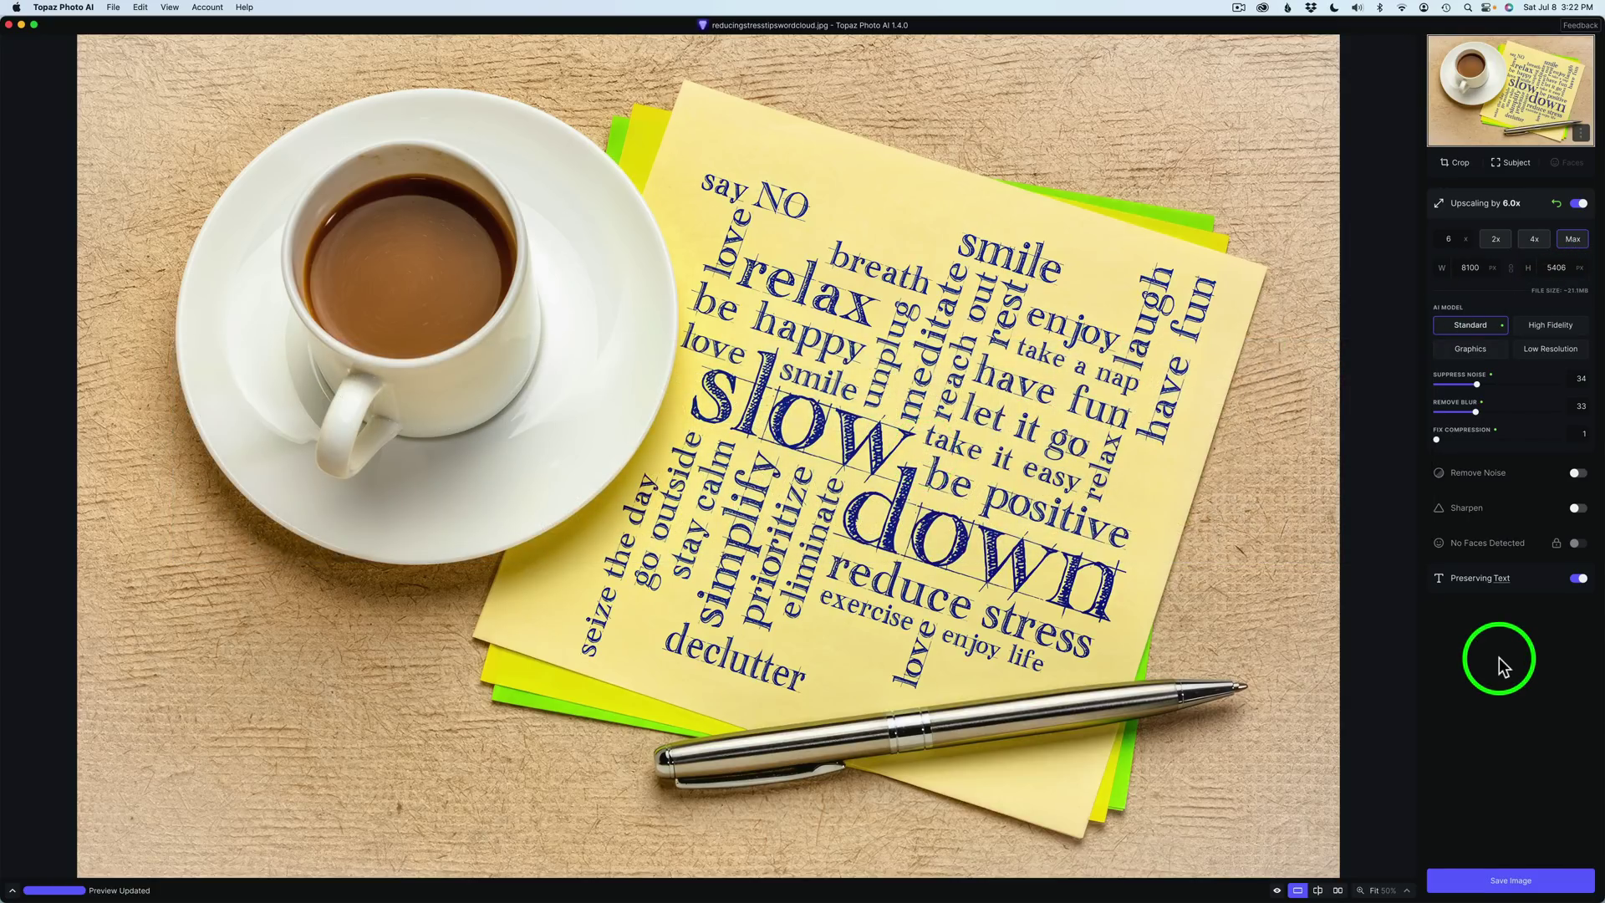
- Open the export settings for saving the upscaled word-cloud image
click(1522, 881)
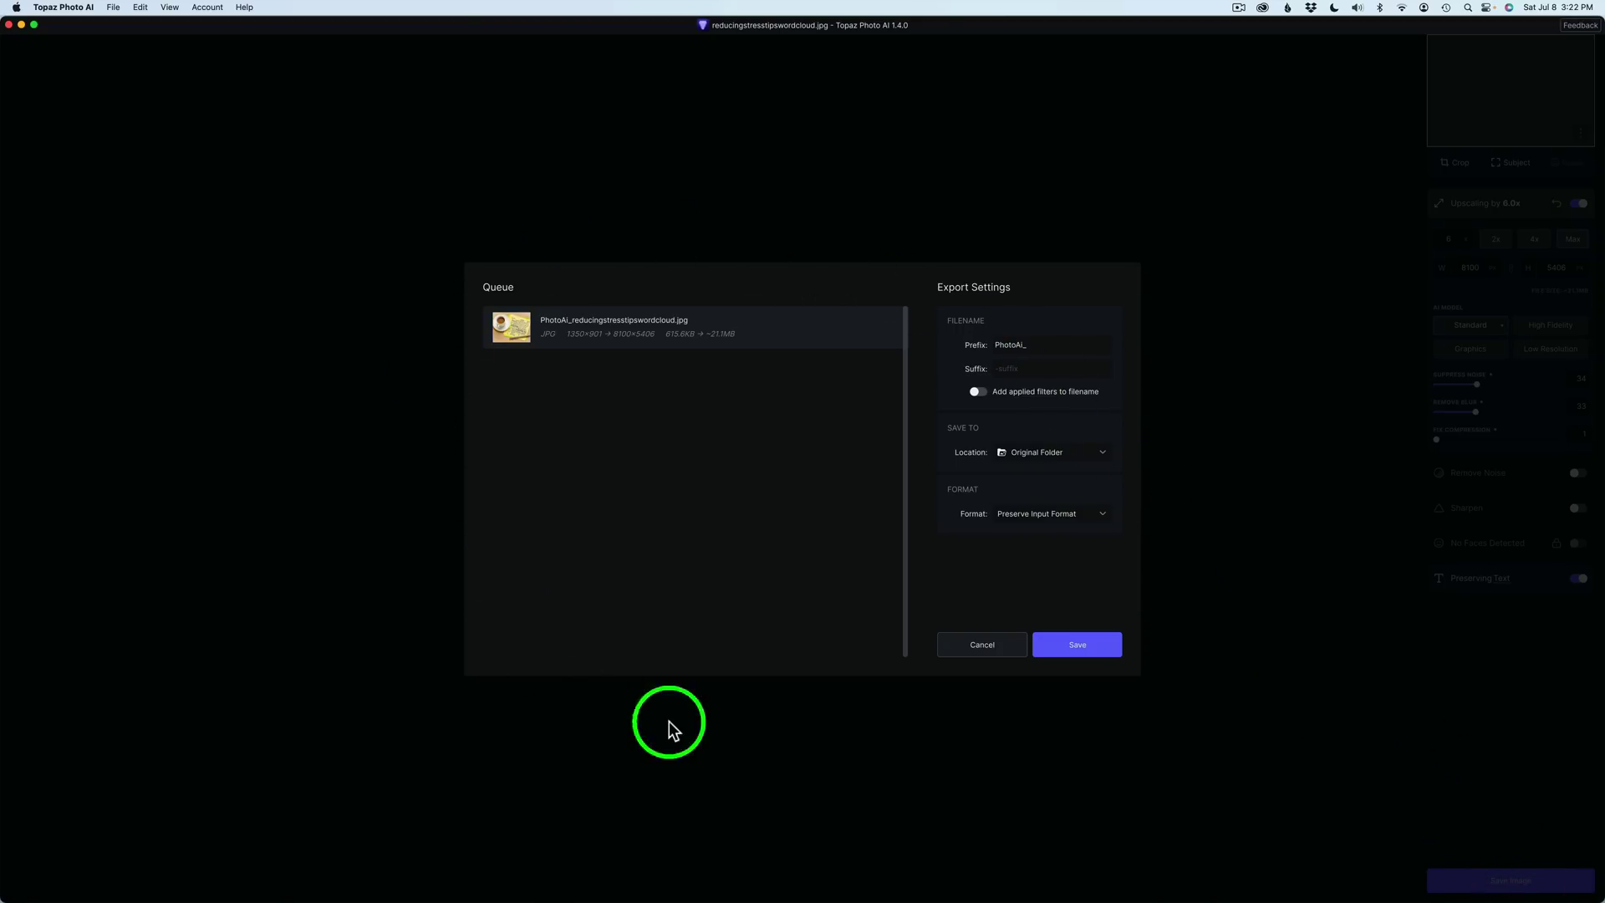